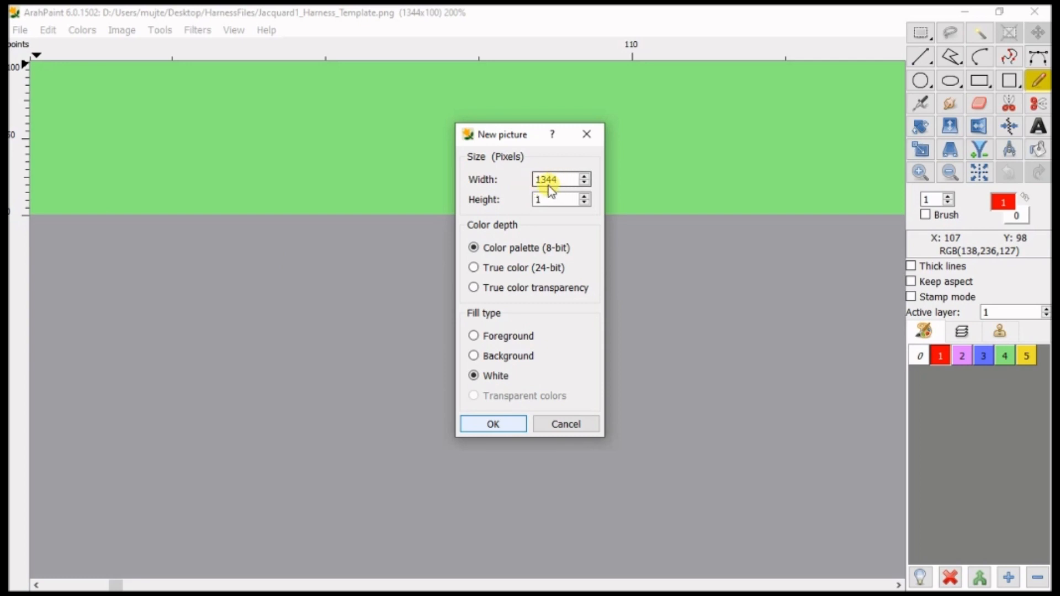
# Step: Create a new white 8-bit palette picture 1344 pixels wide and 1 pixel high
pyautogui.click(534, 204)
pyautogui.click(549, 201)
pyautogui.click(493, 424)
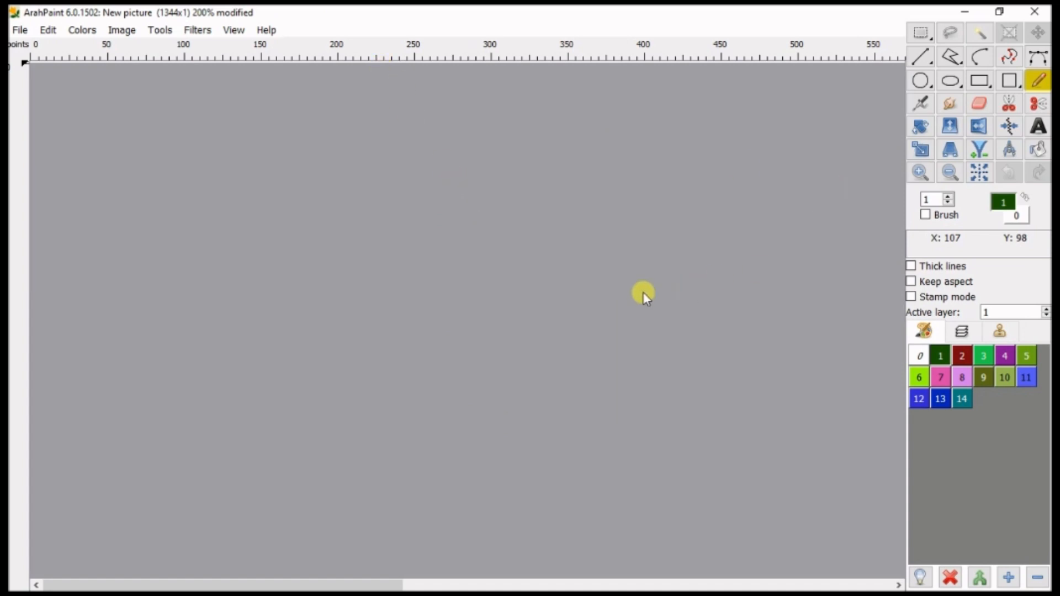
# Step: Change palette colour 1 to pure red and paint the first five pixels of the row with it
pyautogui.scroll(6, 645, 297)
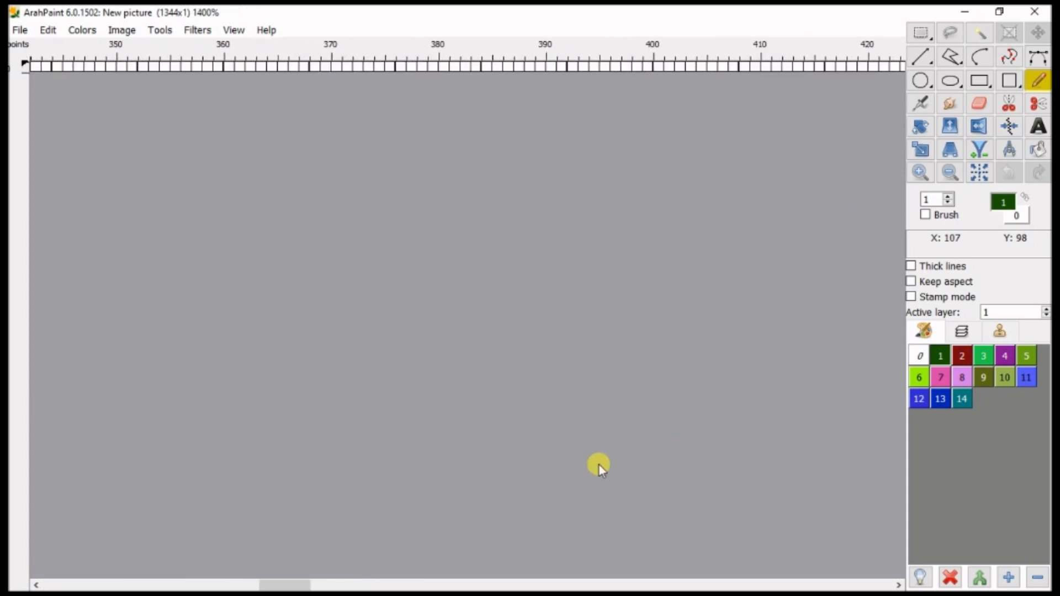
pyautogui.moveTo(285, 586); pyautogui.dragTo(53, 549)
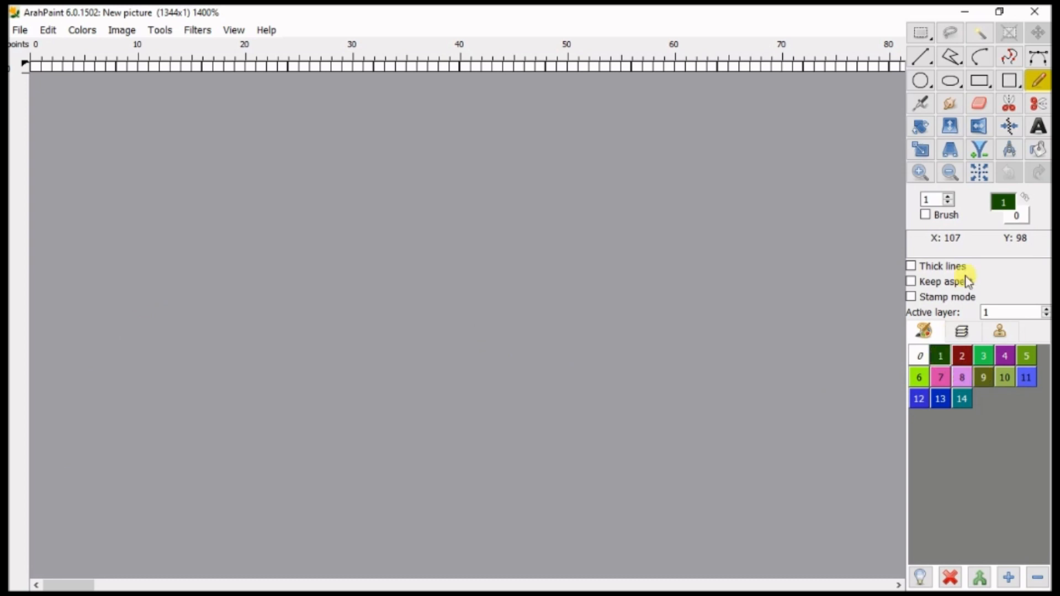
pyautogui.click(1003, 202)
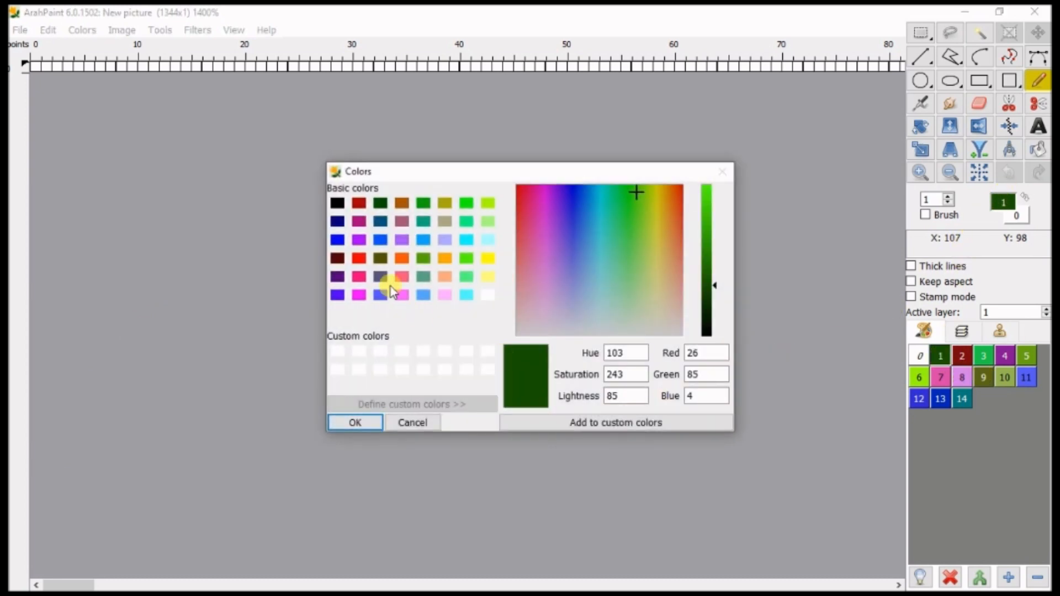
pyautogui.click(359, 258)
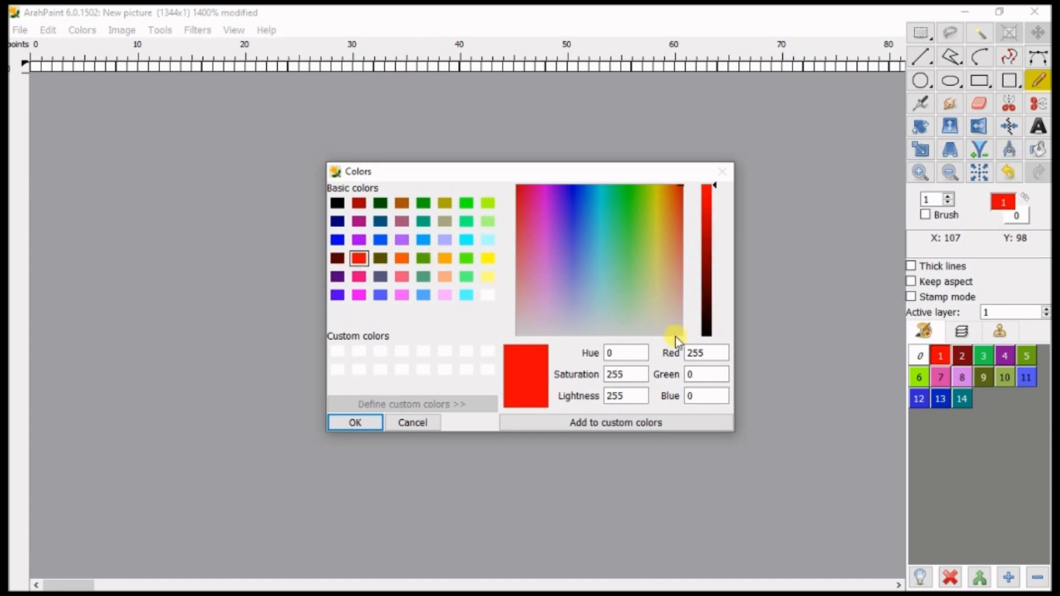
pyautogui.click(356, 424)
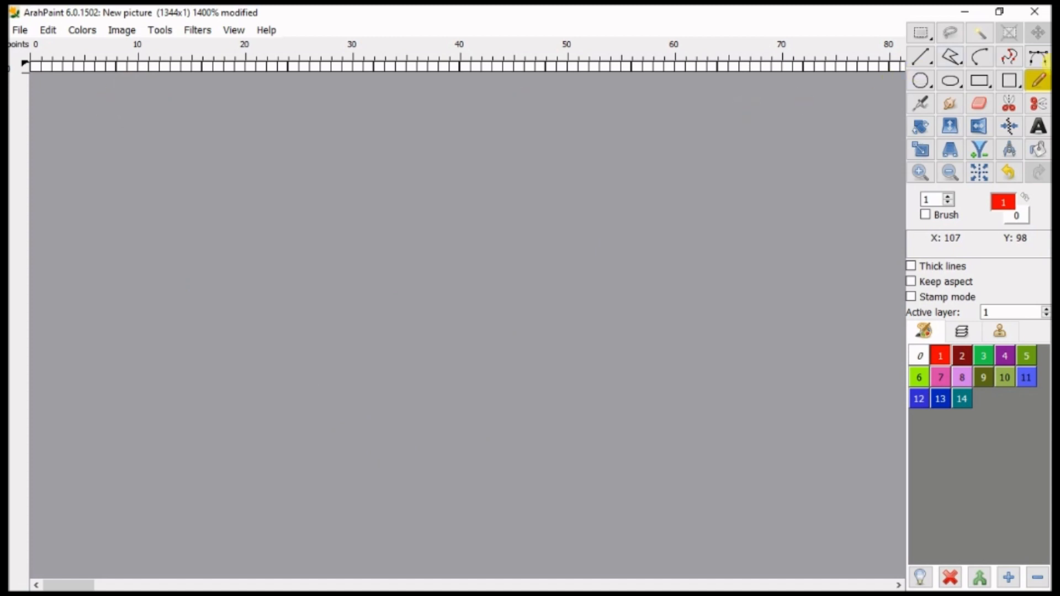
pyautogui.click(37, 67)
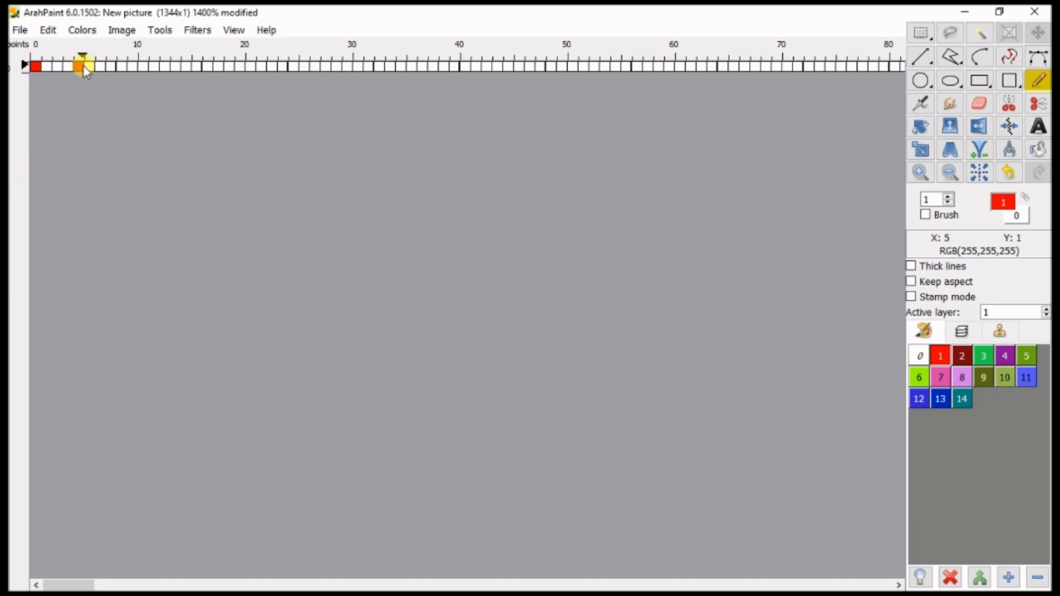
pyautogui.moveTo(82, 66); pyautogui.dragTo(57, 67)
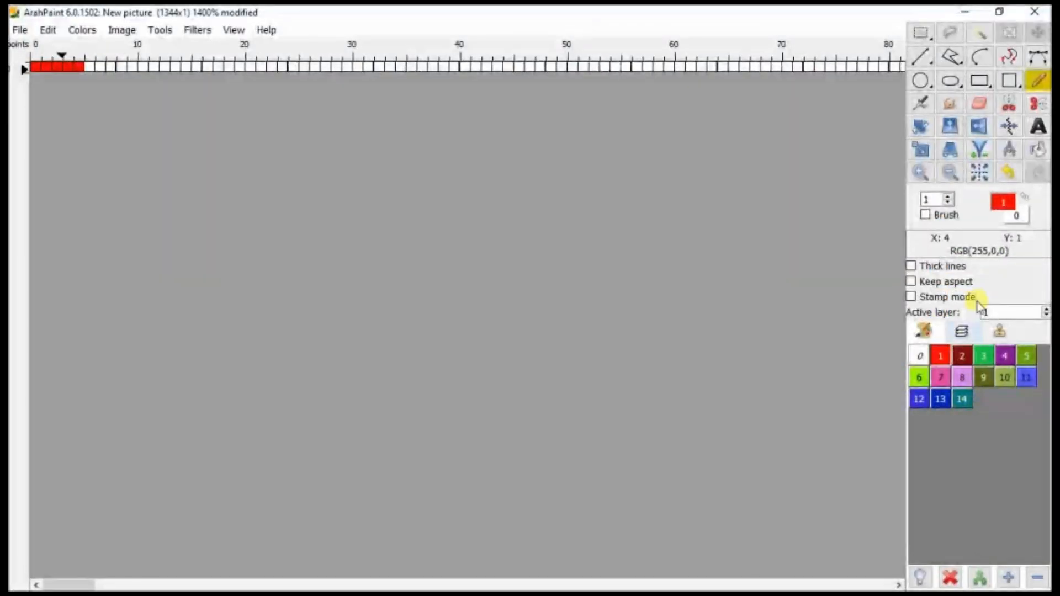
# Step: Change palette colour 2 to light purple (170, 85, 255) and paint pixels 10 to 19 with it
pyautogui.click(966, 360)
pyautogui.click(1003, 202)
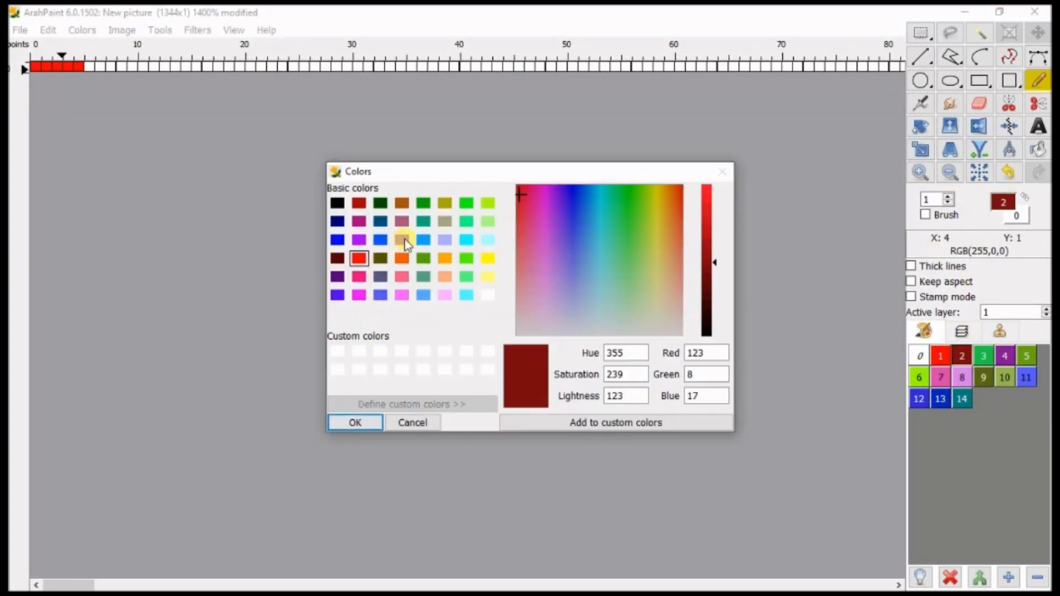
pyautogui.click(402, 240)
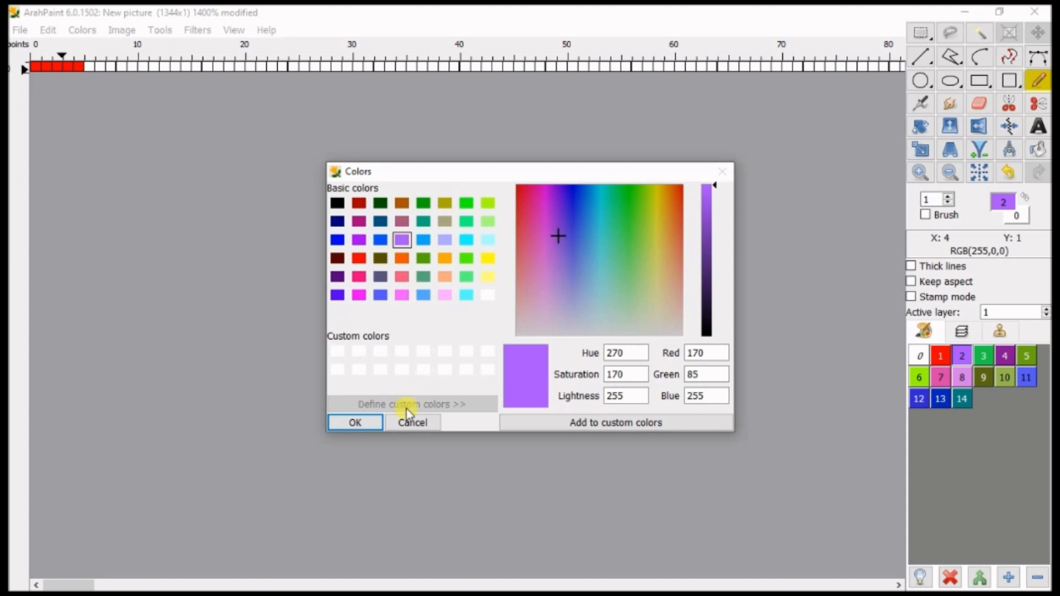
pyautogui.click(374, 425)
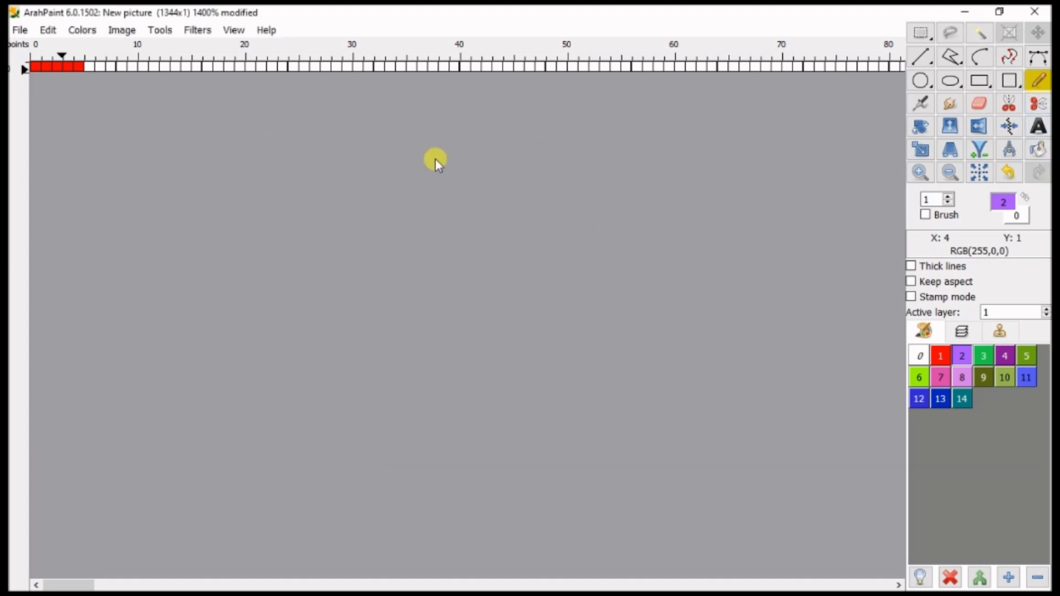
pyautogui.click(135, 65)
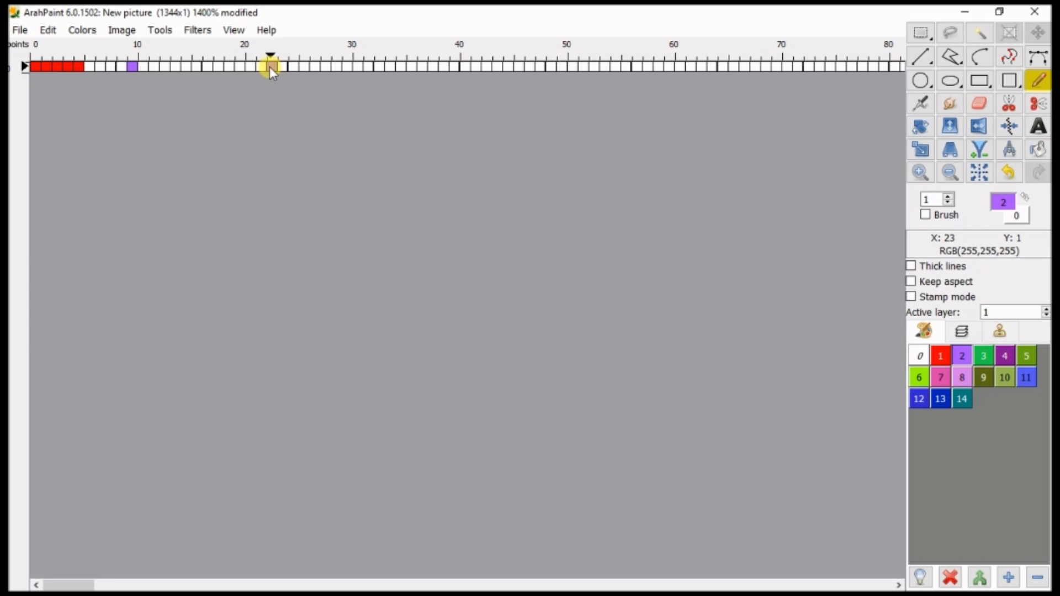
pyautogui.click(232, 65)
pyautogui.moveTo(146, 68); pyautogui.dragTo(214, 68)
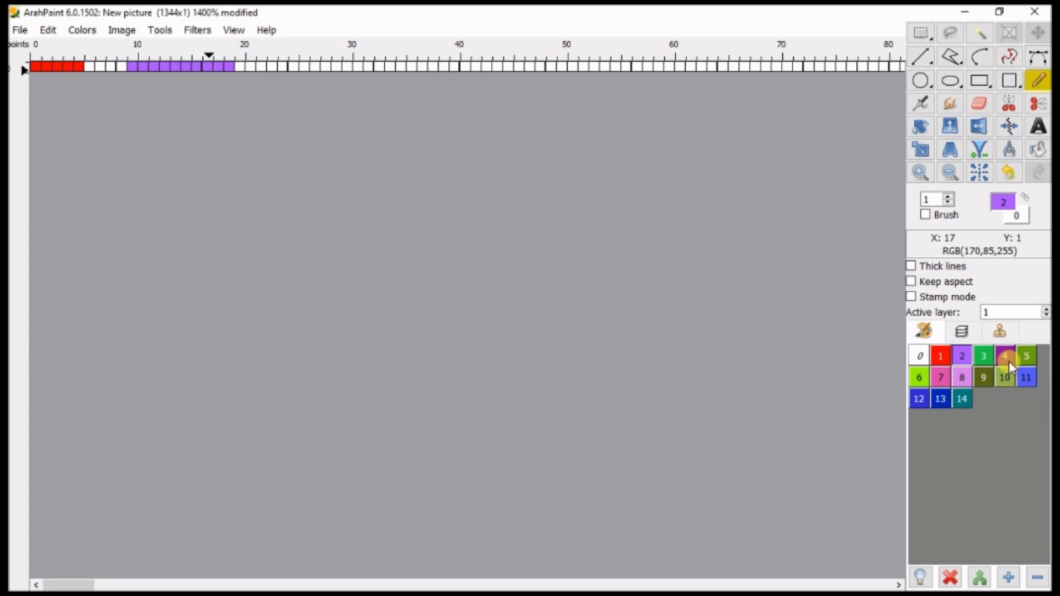
# Step: Change palette colour 3 to blue and paint pixel 27 with it
pyautogui.click(991, 359)
pyautogui.click(1000, 202)
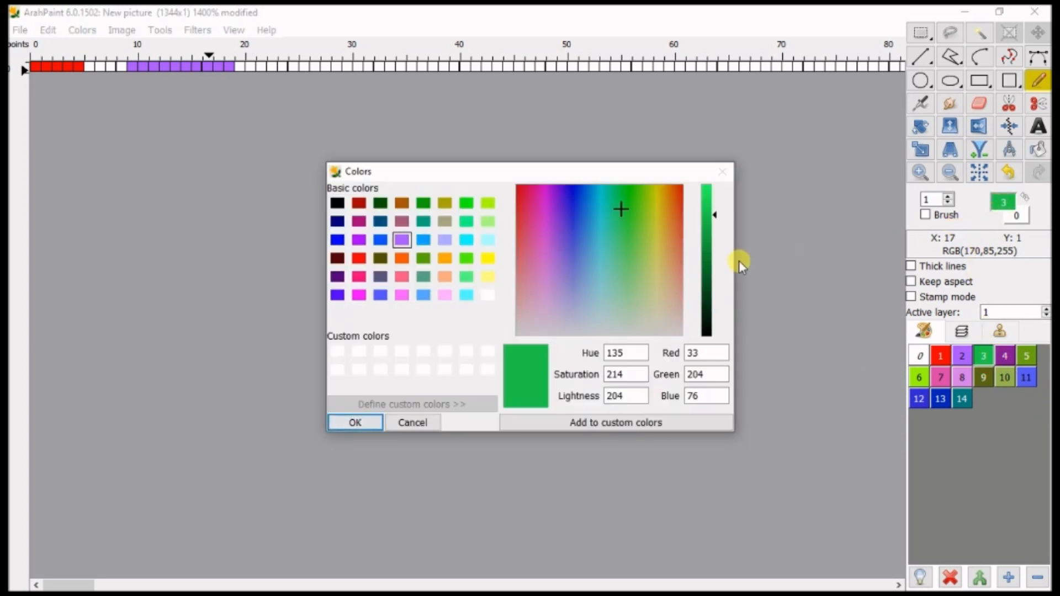
pyautogui.click(337, 240)
pyautogui.click(367, 422)
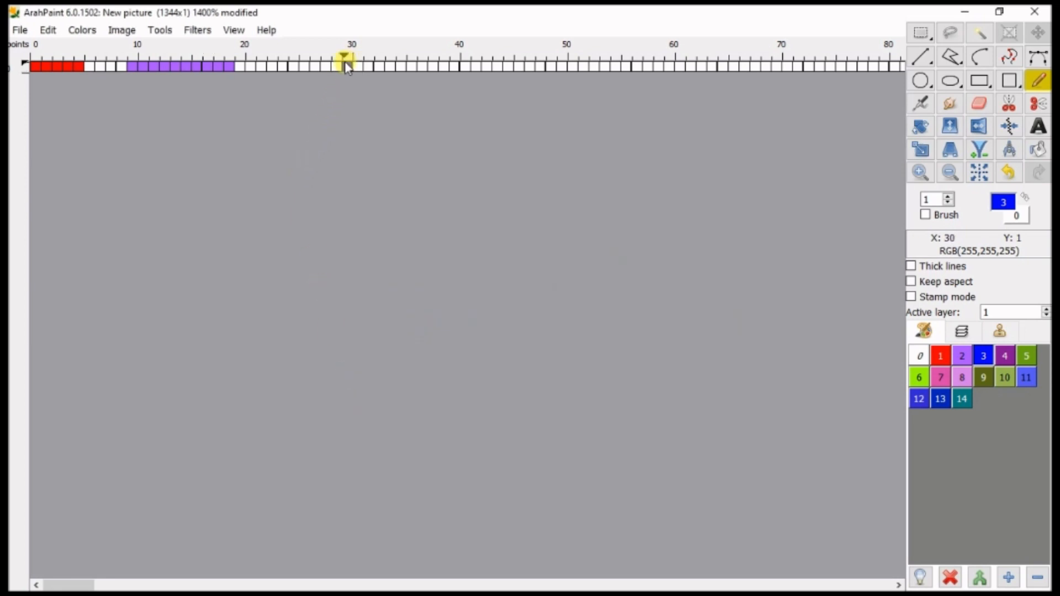
pyautogui.click(312, 67)
pyautogui.rightClick(316, 71)
pyautogui.click(111, 67)
# Step: Change palette colour 4 to the basic dark green and paint pixel 81 with it
pyautogui.click(1006, 359)
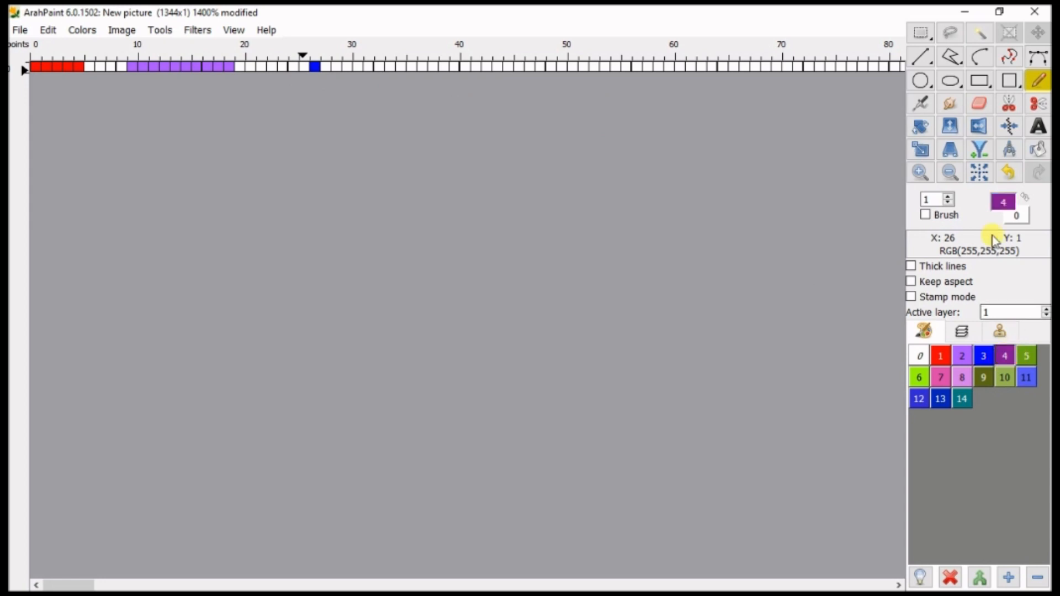
pyautogui.click(1001, 203)
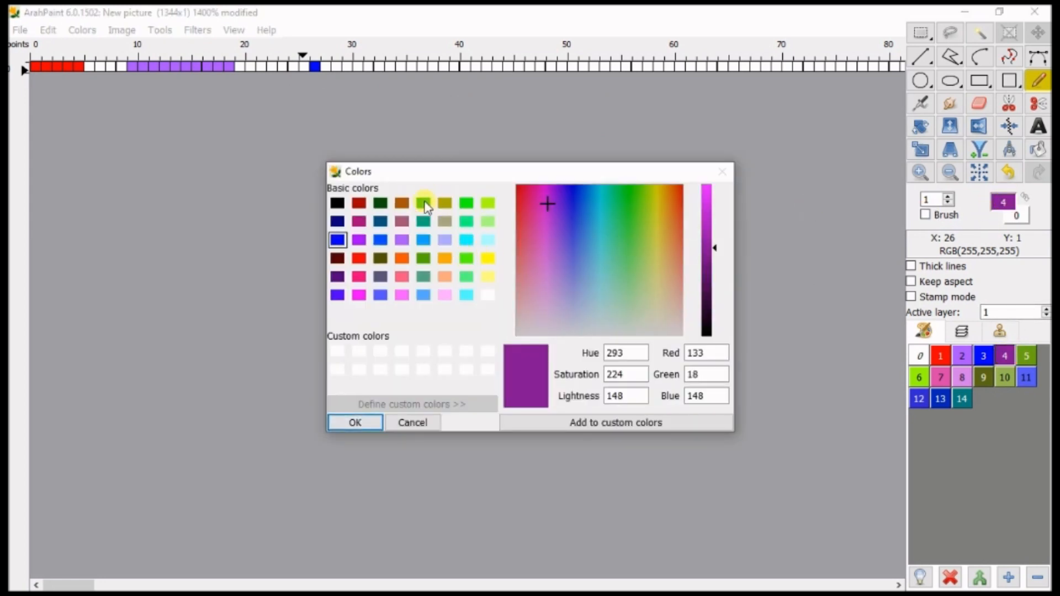
pyautogui.click(424, 203)
pyautogui.click(359, 422)
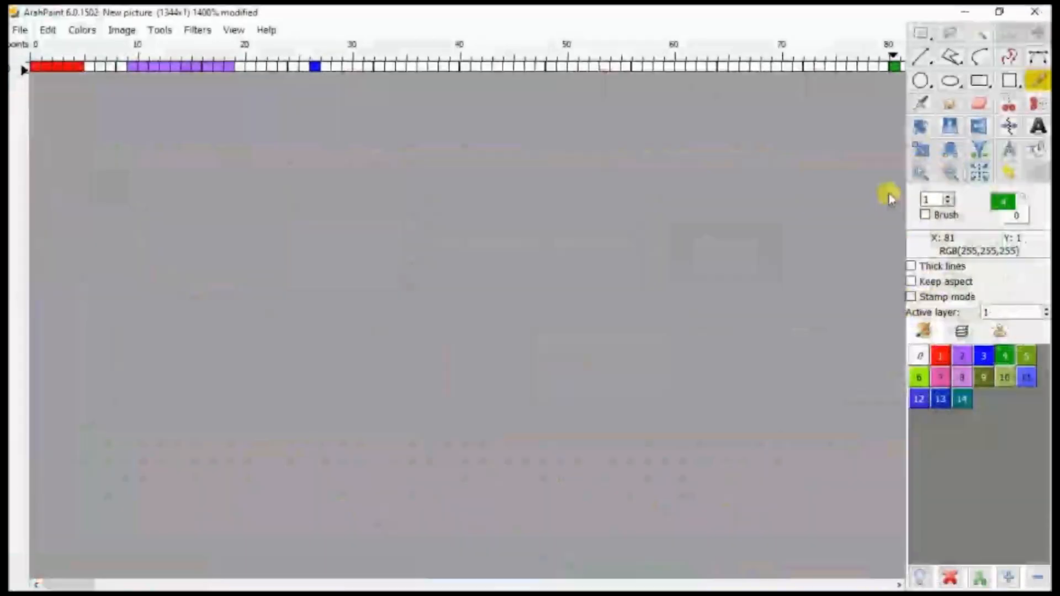
# Step: Paint pixel 144 green, flood fill the gap between pixels 81 and 144 with green, and consult the harness plan
pyautogui.hotkey('alt', 'Tab')
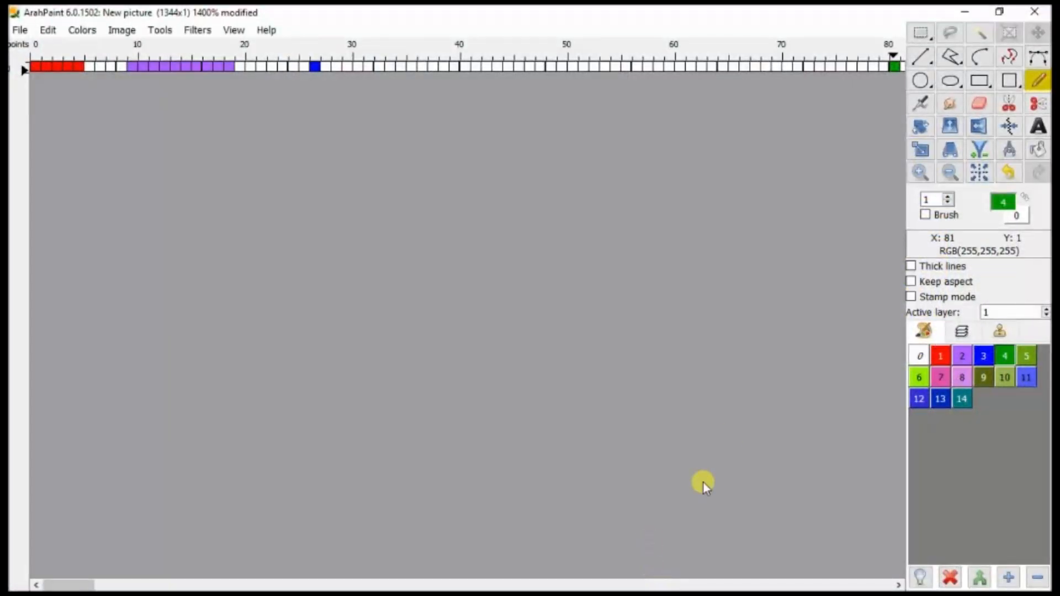
pyautogui.click(582, 584)
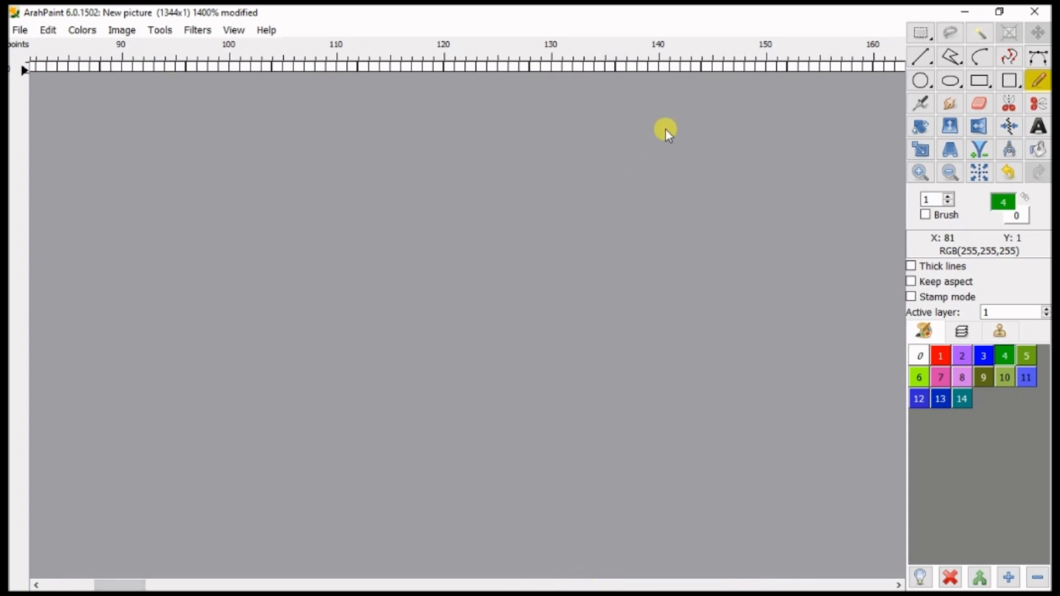
pyautogui.click(696, 67)
pyautogui.click(1039, 149)
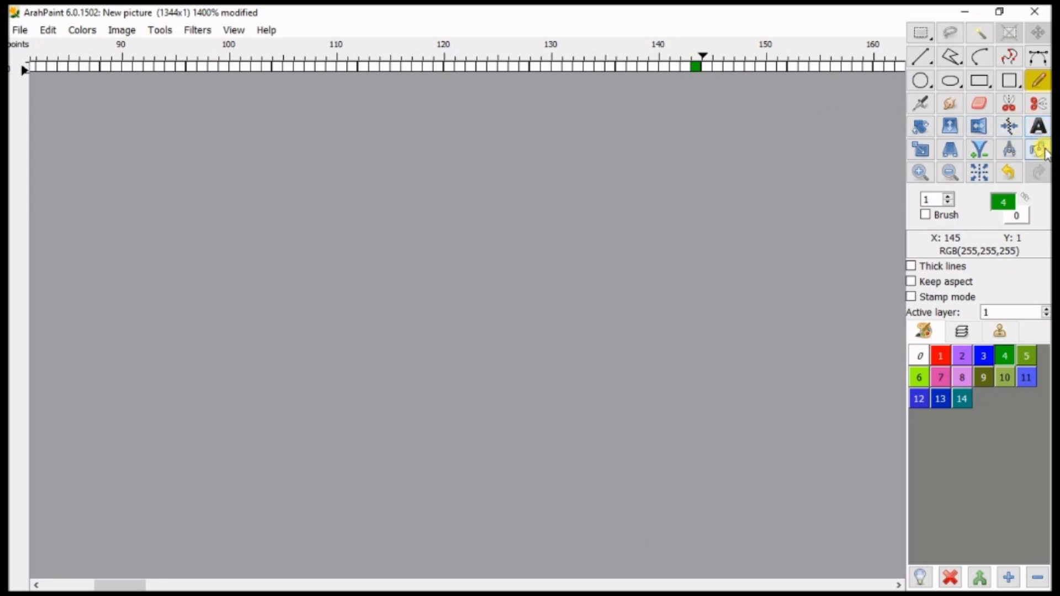
pyautogui.click(679, 66)
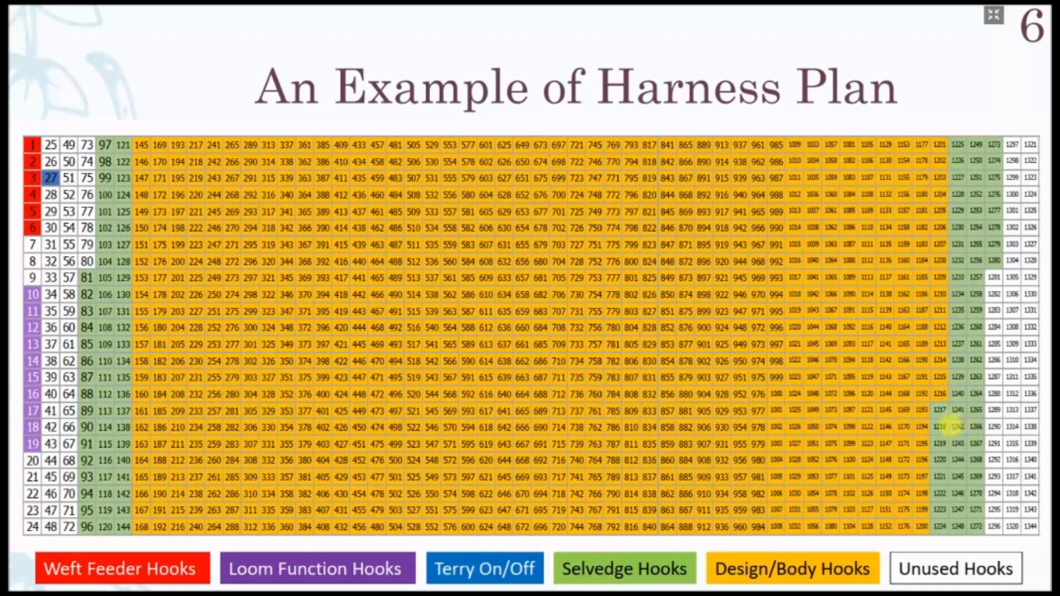
pyautogui.hotkey('alt', 'Tab')
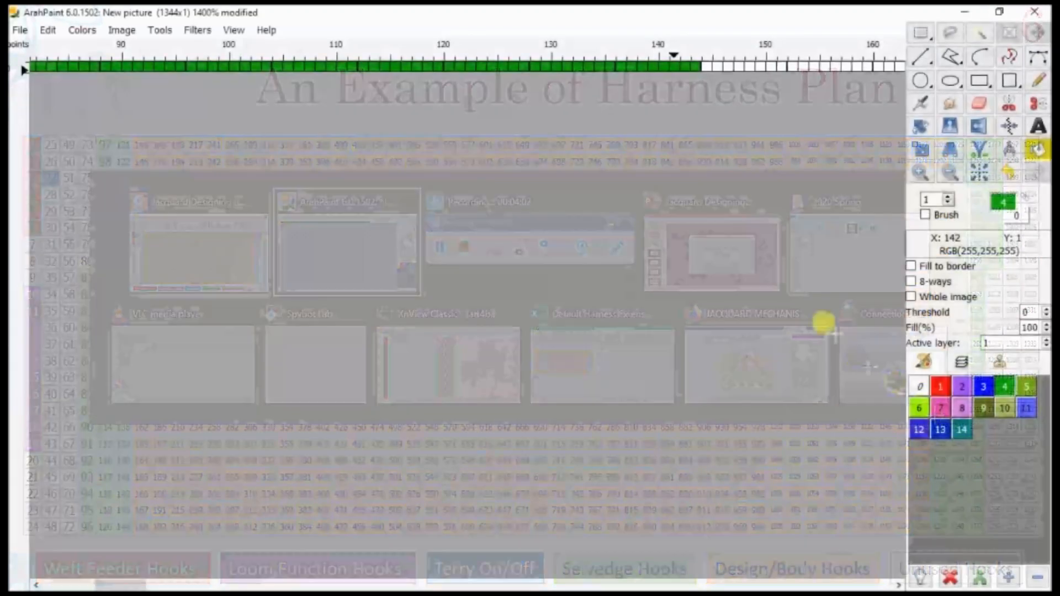
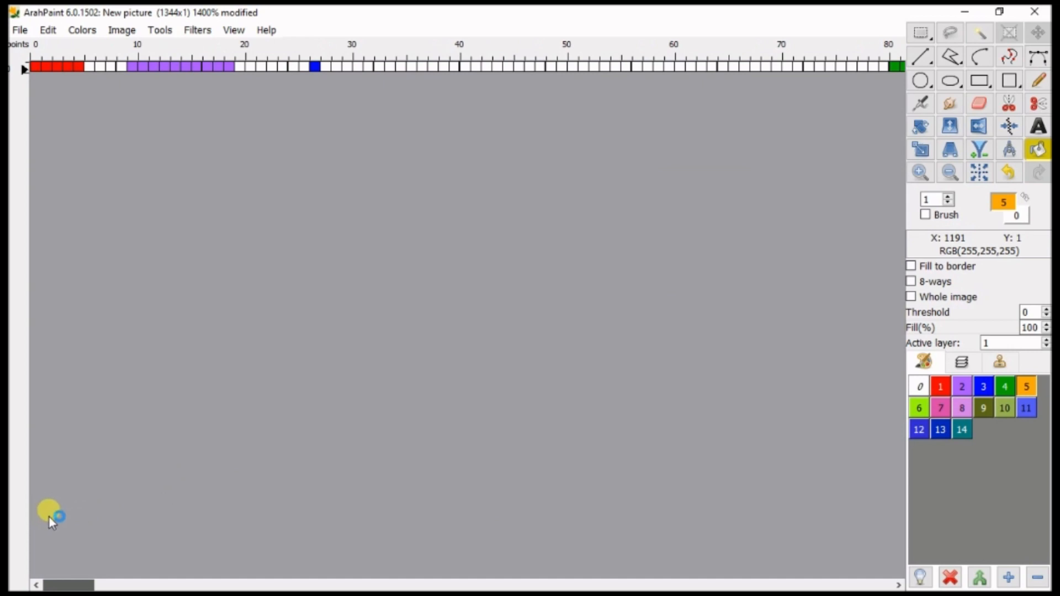
# Step: Save the picture as the PNG file Jacquard1_Harness_Template in the Harness folder
pyautogui.moveTo(57, 514)
pyautogui.mouseDown()
pyautogui.moveTo(149, 527)
pyautogui.moveTo(612, 518)
pyautogui.moveTo(873, 570)
pyautogui.moveTo(166, 469)
pyautogui.moveTo(91, 528)
pyautogui.moveTo(67, 515)
pyautogui.mouseUp()
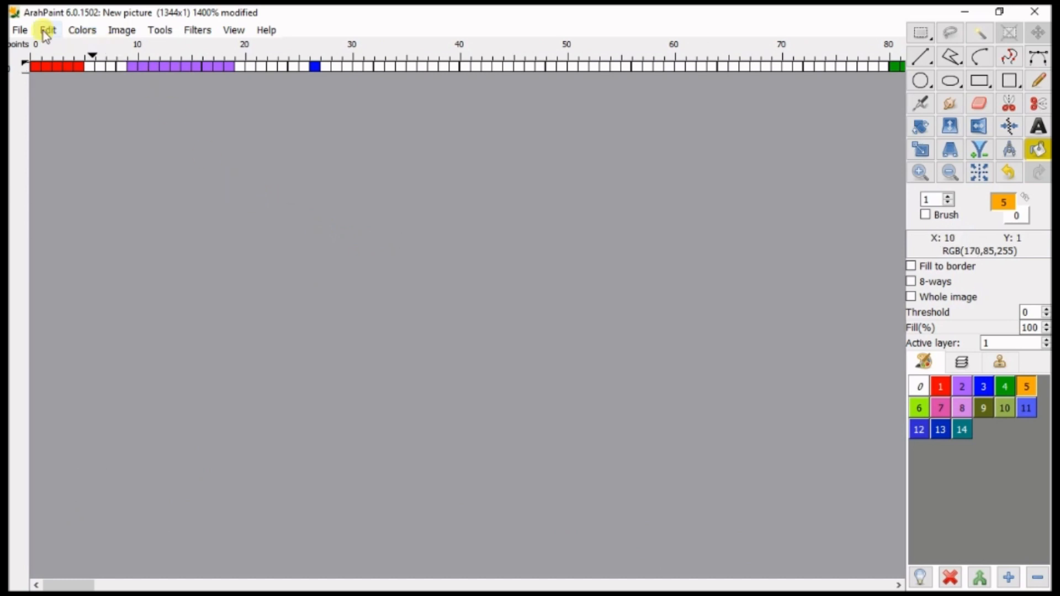
pyautogui.click(19, 29)
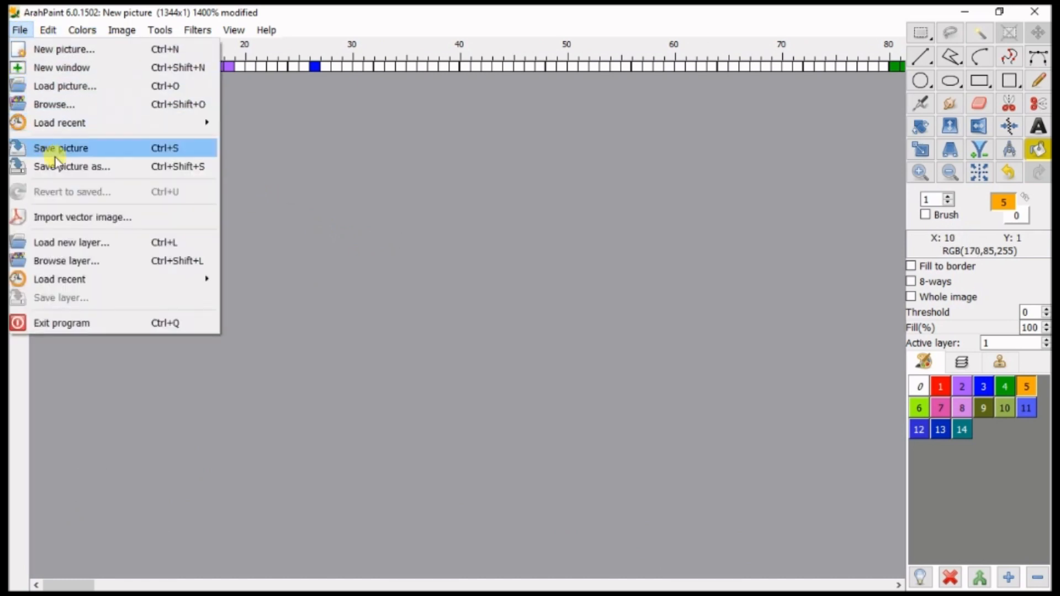
pyautogui.click(67, 168)
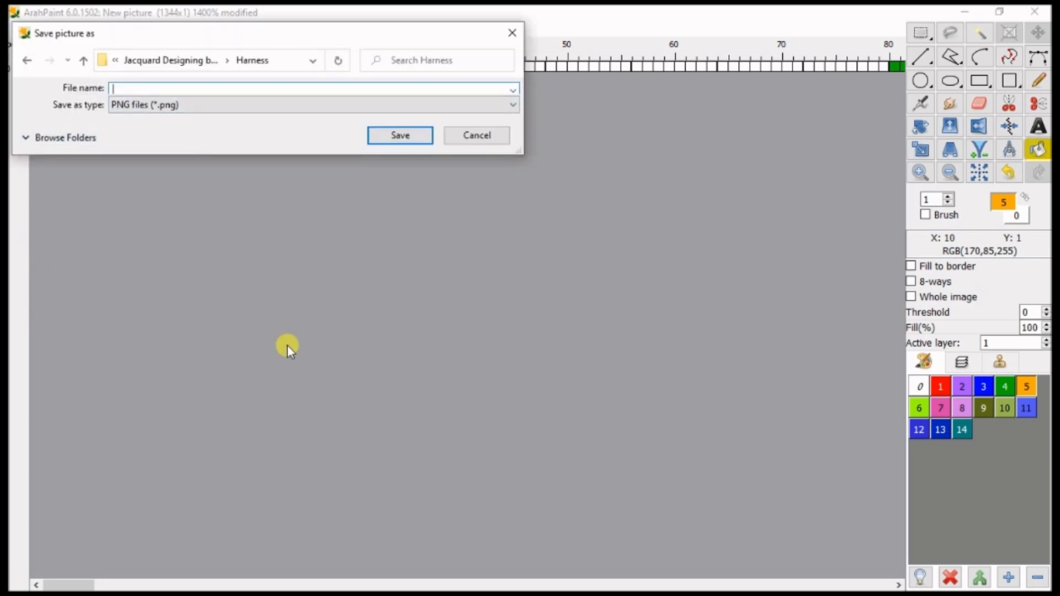
pyautogui.write('Jacquard1 Harness Template')
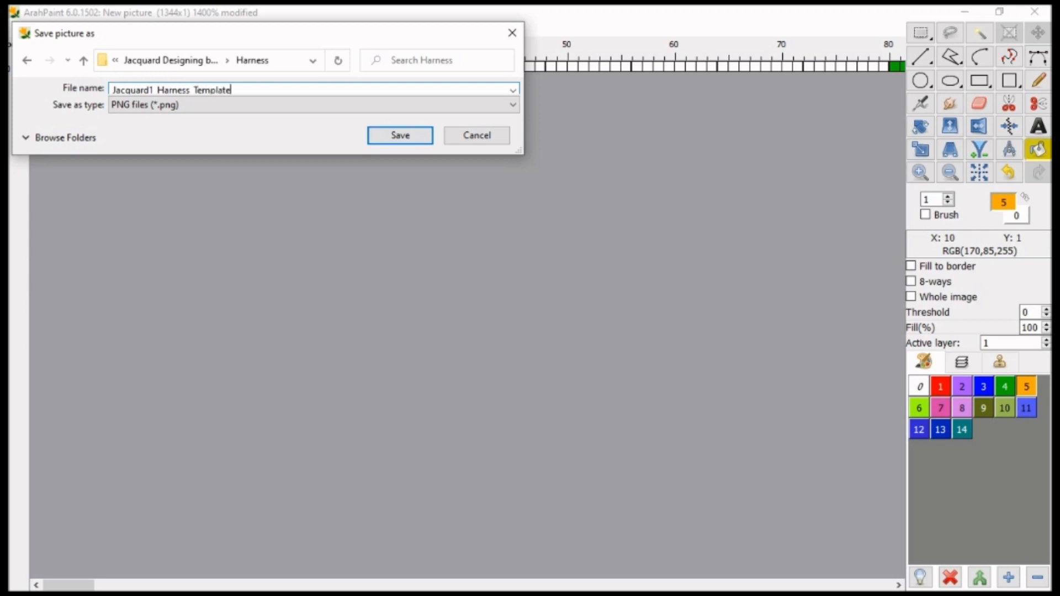
pyautogui.click(389, 132)
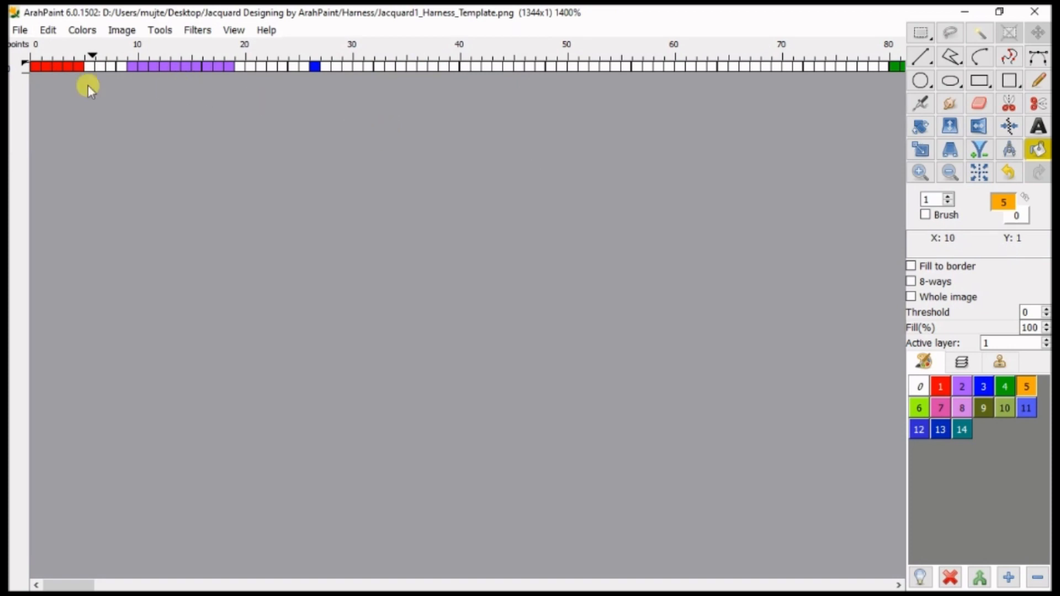
# Step: Make the saved Jacquard1_Harness_Template.png read-only through its file properties in the save dialog's expanded folder view
pyautogui.click(23, 35)
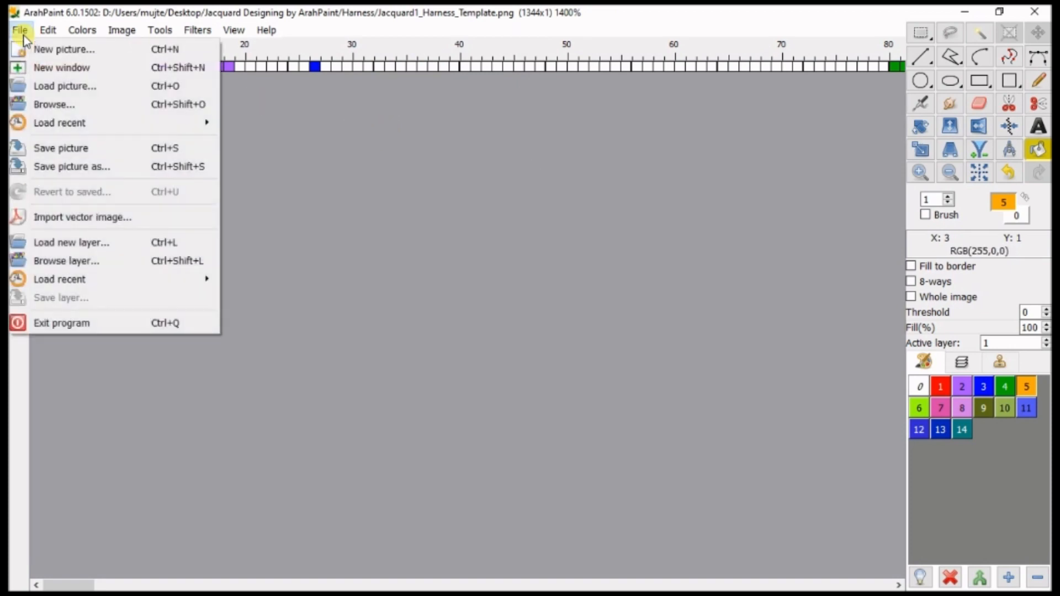
pyautogui.click(55, 170)
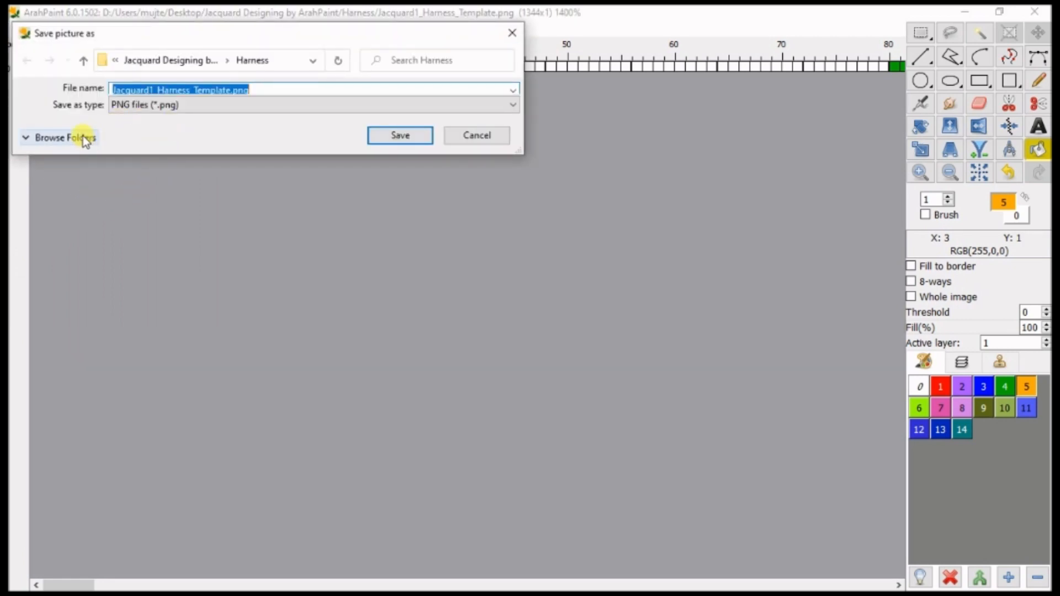
pyautogui.click(82, 136)
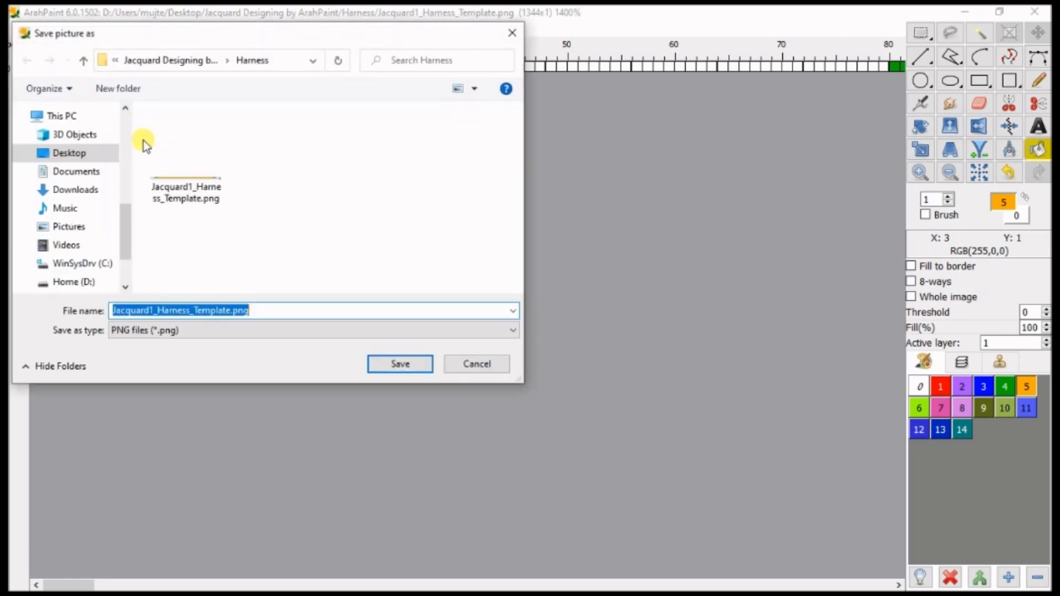
pyautogui.click(194, 203)
pyautogui.rightClick(193, 203)
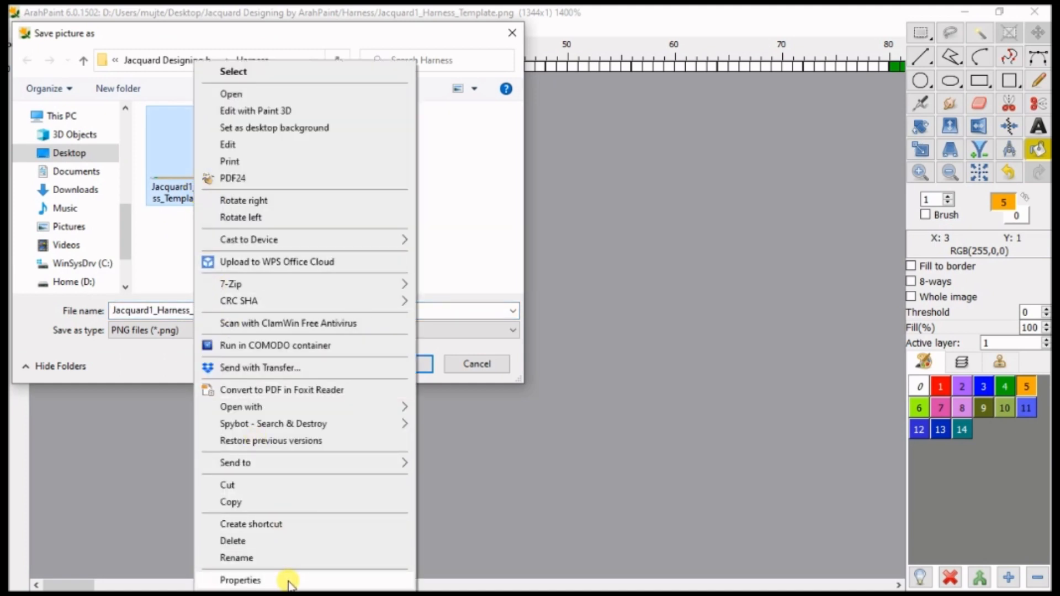
pyautogui.click(290, 583)
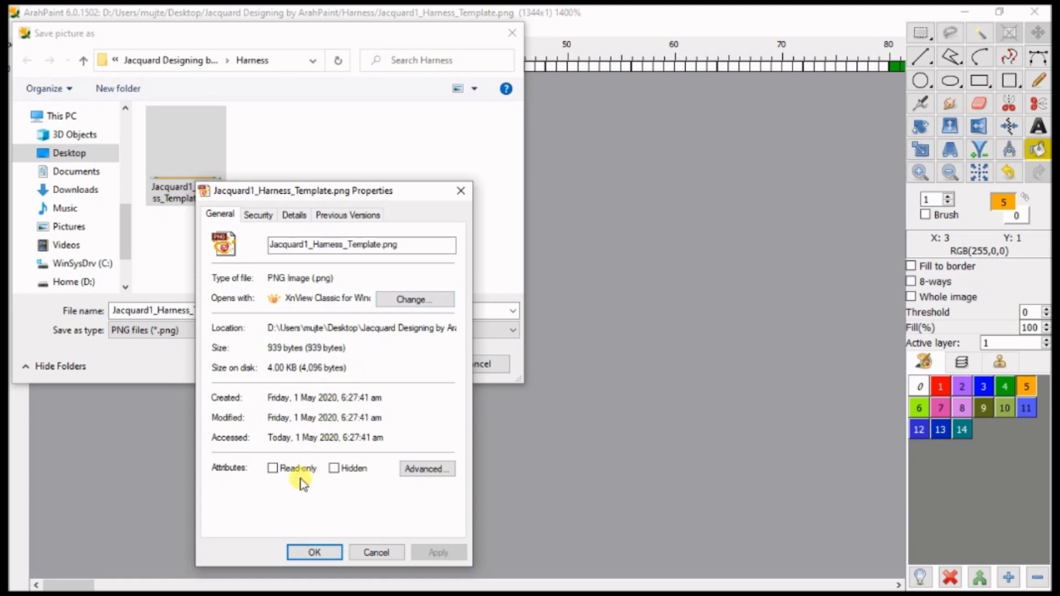
pyautogui.click(297, 474)
pyautogui.click(313, 553)
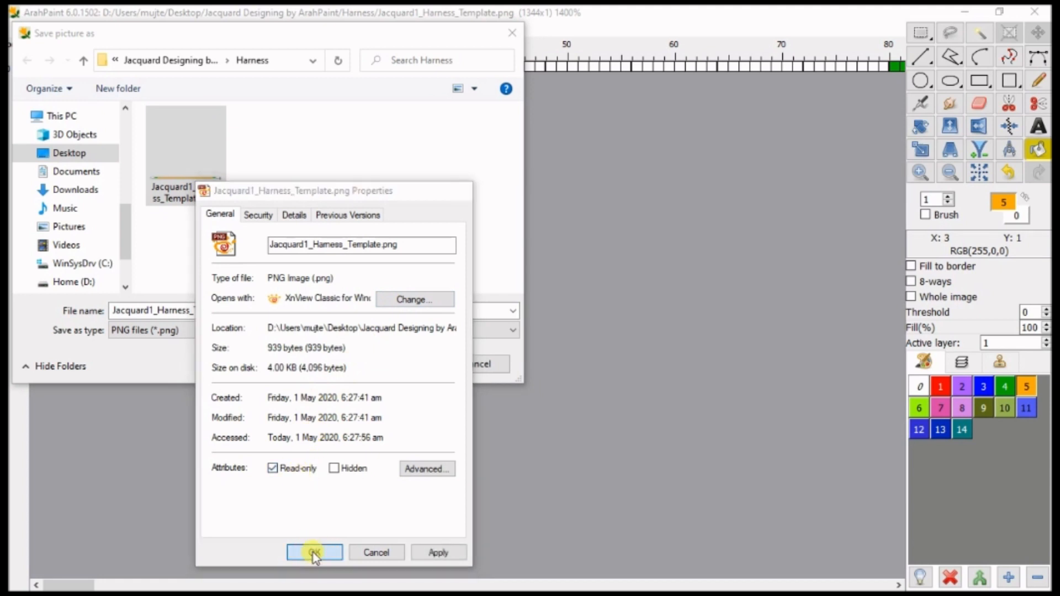
# Step: Dismiss the save dialog and resize the NTU_logo_indexed.png picture to a width of 536 pixels
pyautogui.click(461, 367)
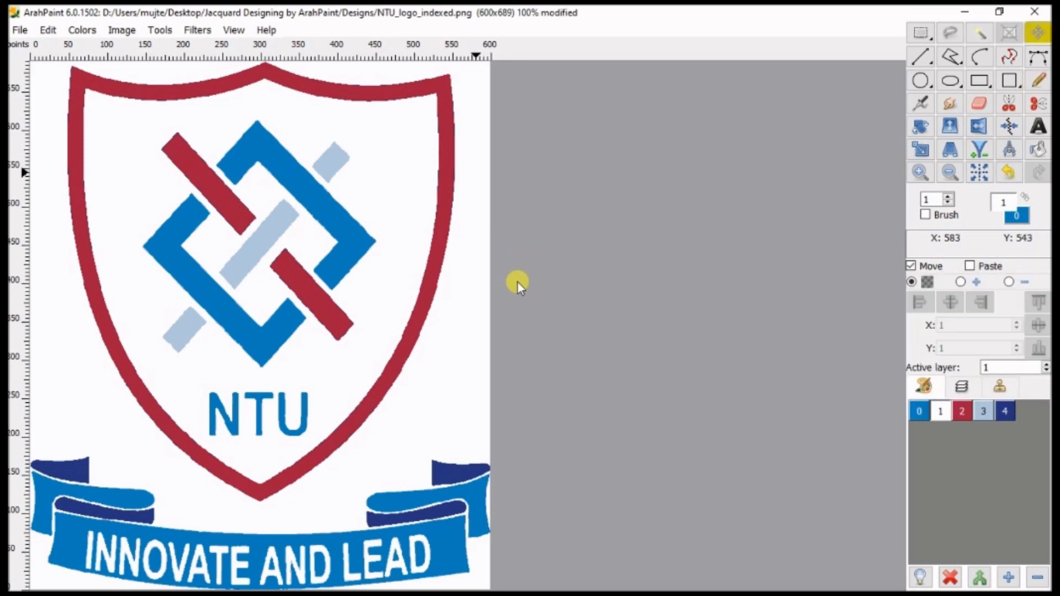
pyautogui.click(920, 149)
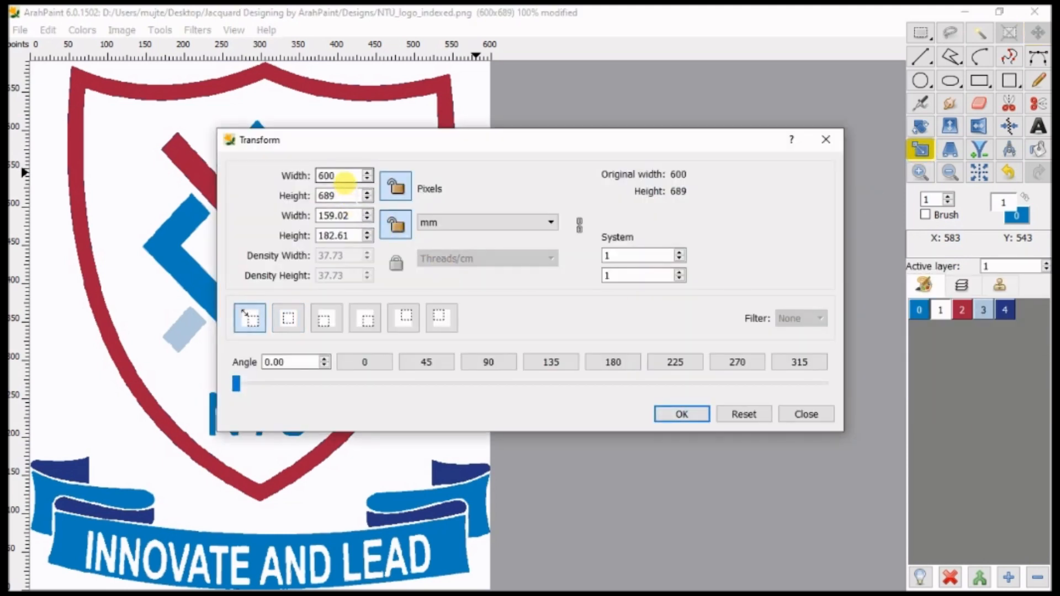
pyautogui.doubleClick(331, 176)
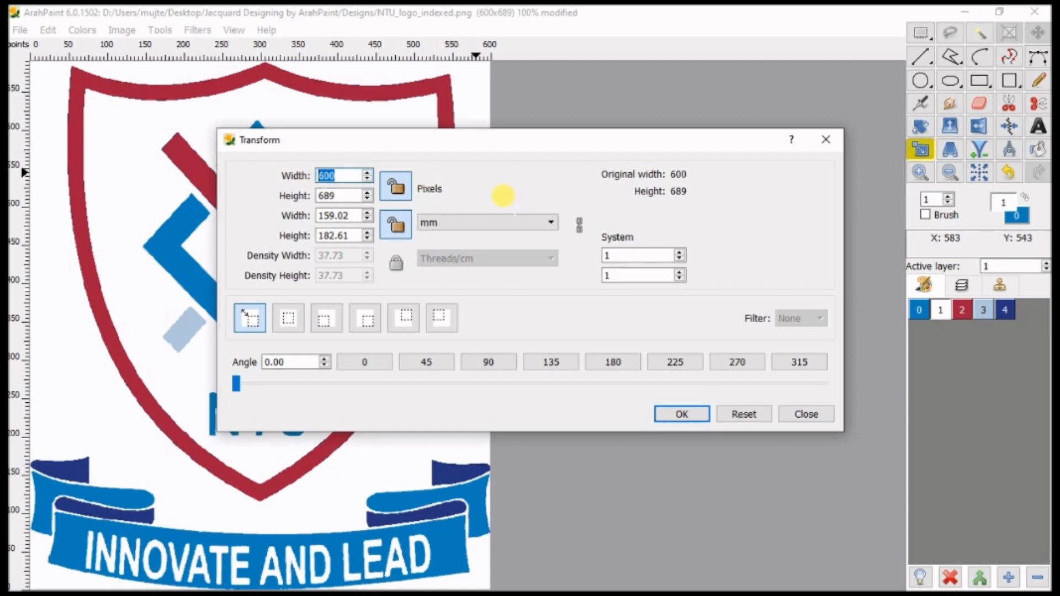
pyautogui.write('536')
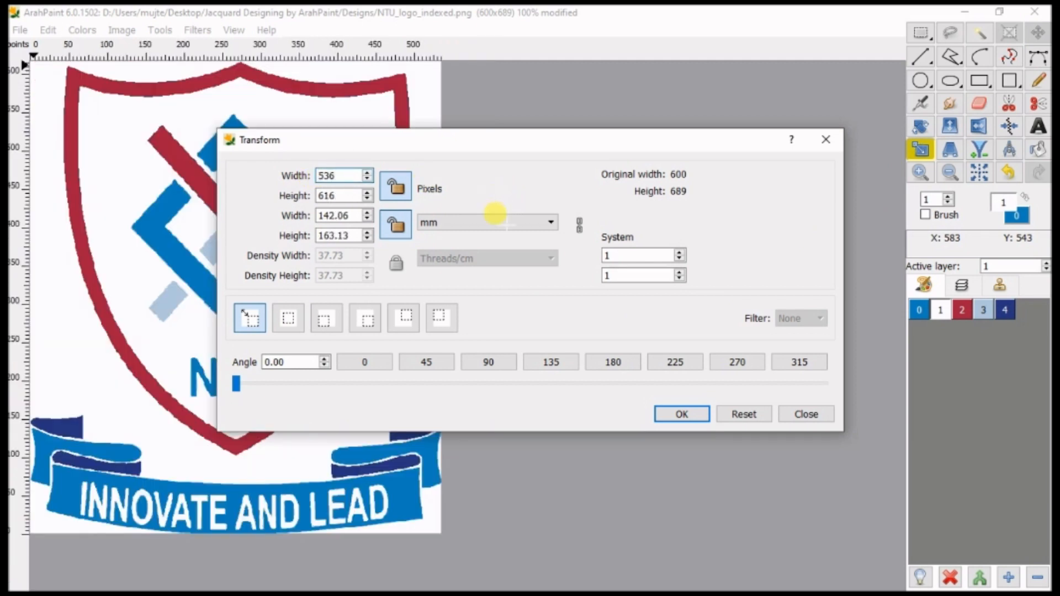
pyautogui.click(680, 415)
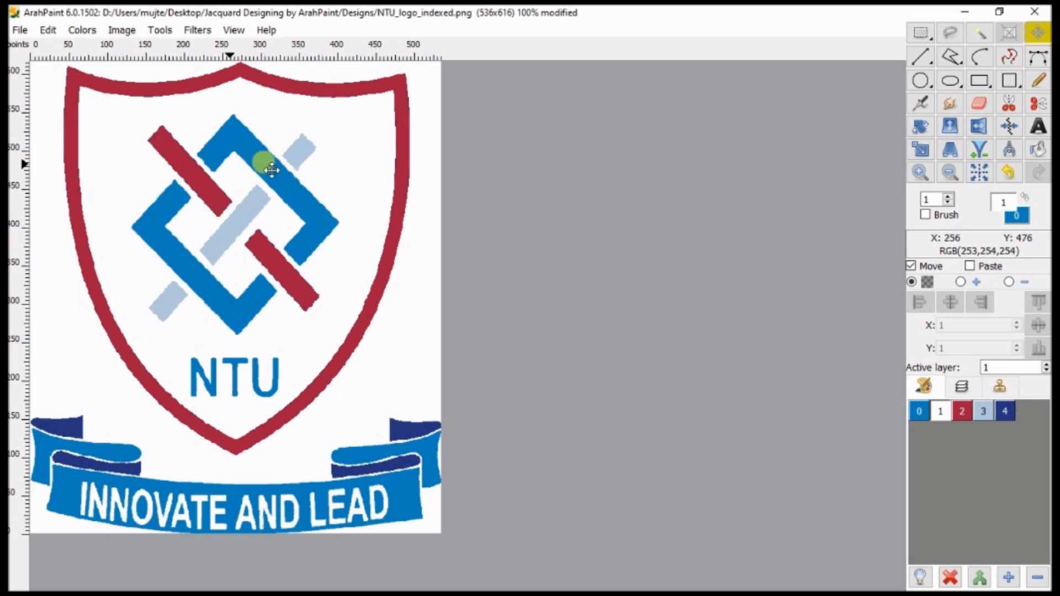
# Step: Duplicate the resized logo horizontally so two copies stand side by side
pyautogui.click(171, 34)
pyautogui.moveTo(193, 31)
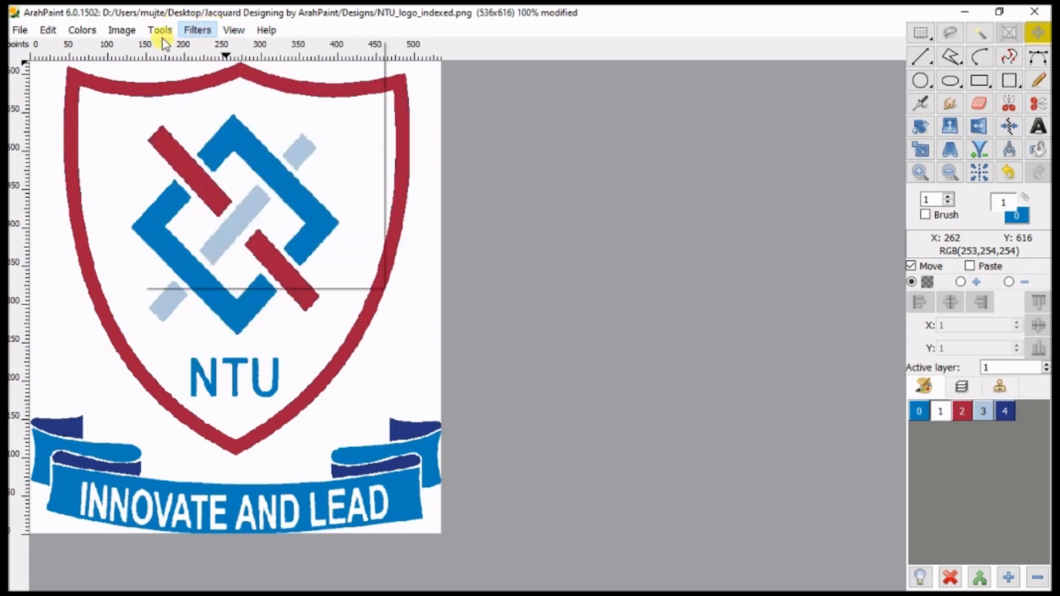
pyautogui.moveTo(161, 33)
pyautogui.moveTo(122, 32)
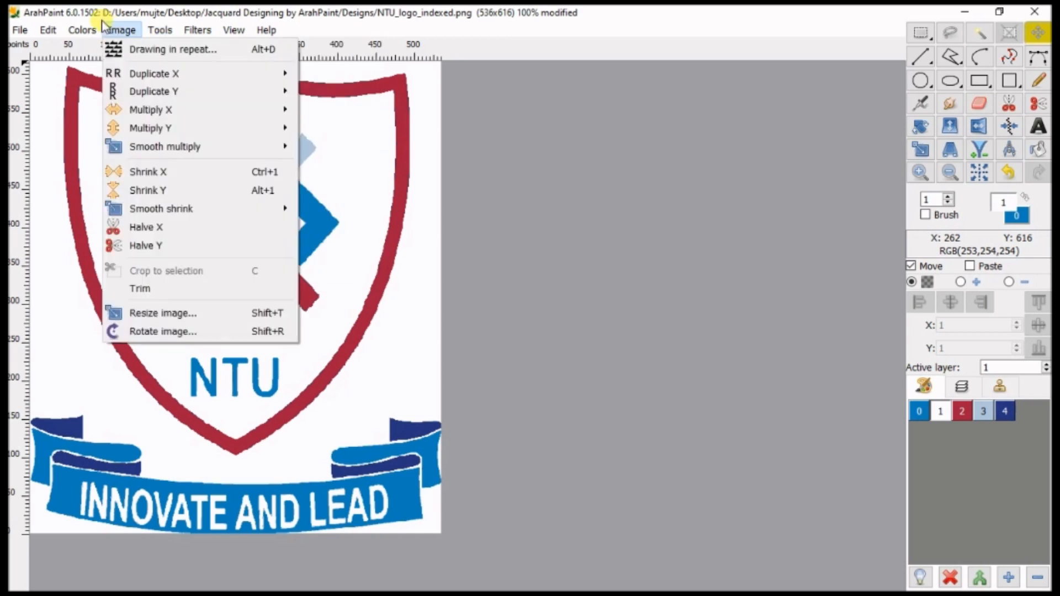
pyautogui.moveTo(242, 76)
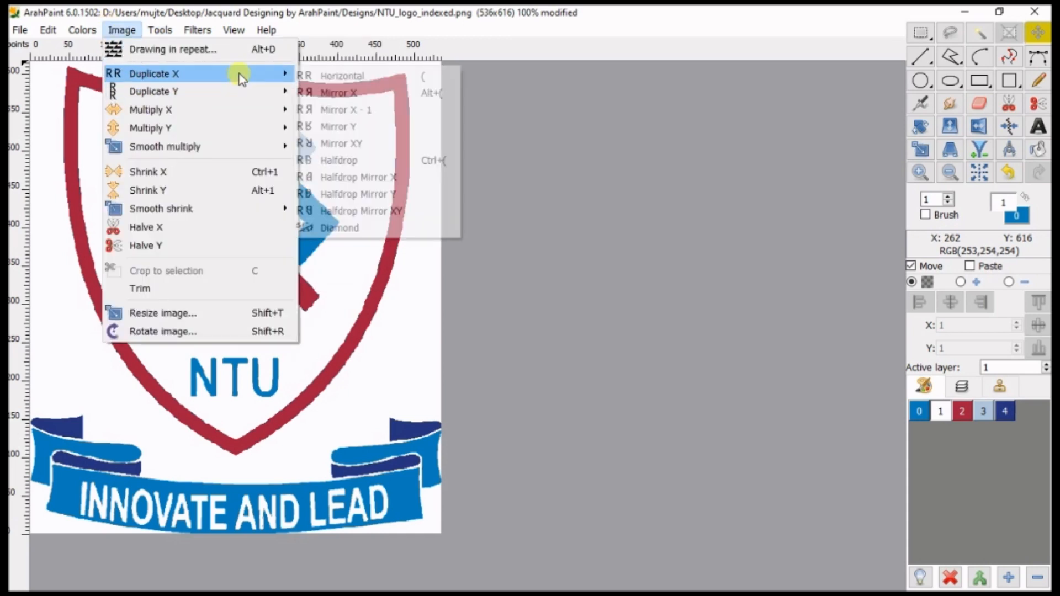
pyautogui.click(361, 79)
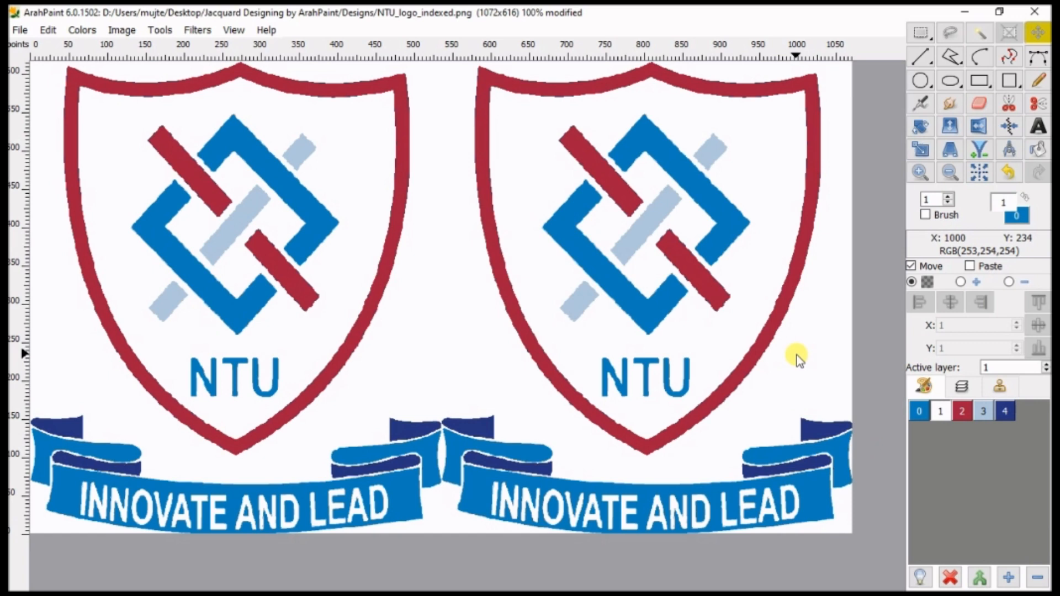
# Step: Flood fill the navy ribbon folds across the whole image with the 8x8 brush pattern of single white squares on black
pyautogui.click(1039, 152)
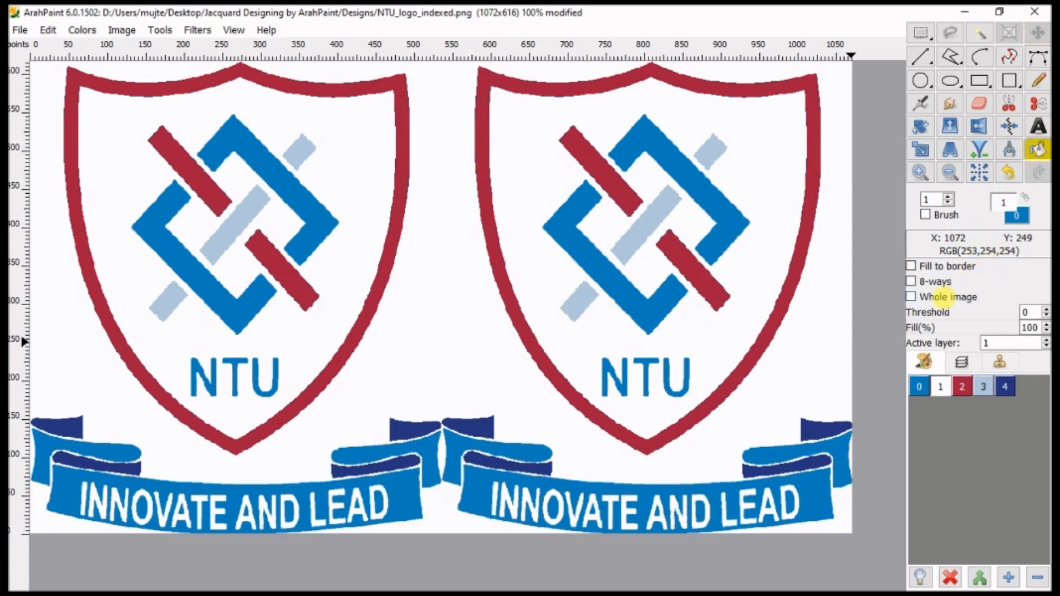
pyautogui.click(925, 214)
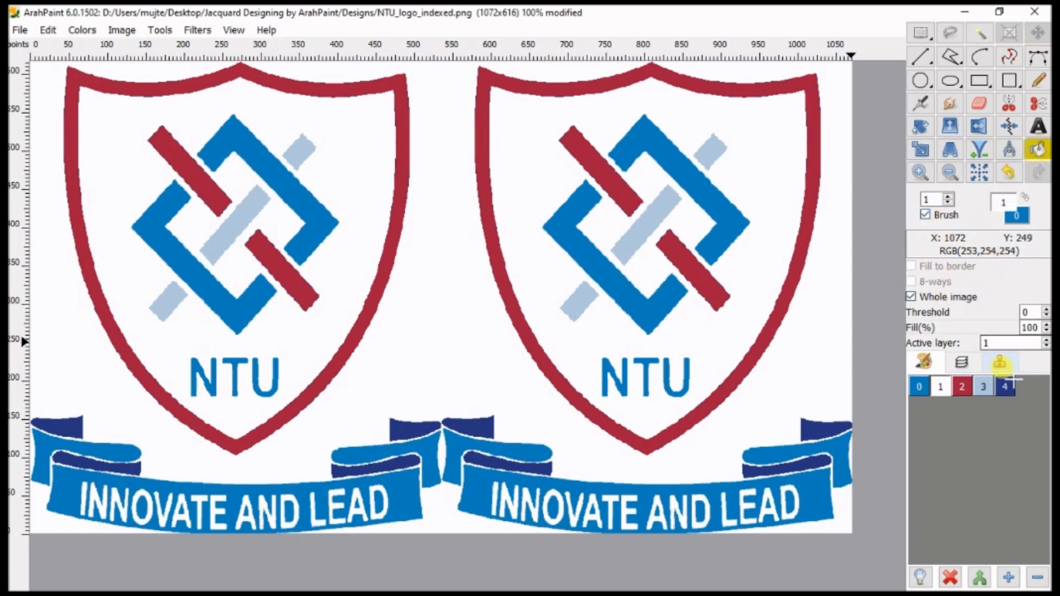
pyautogui.click(1001, 364)
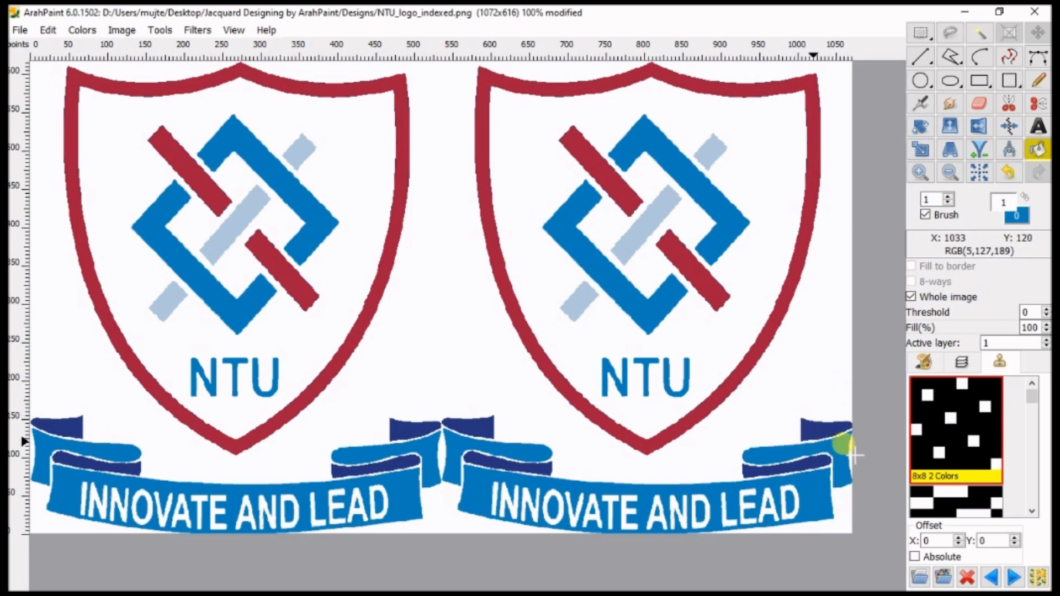
pyautogui.click(839, 431)
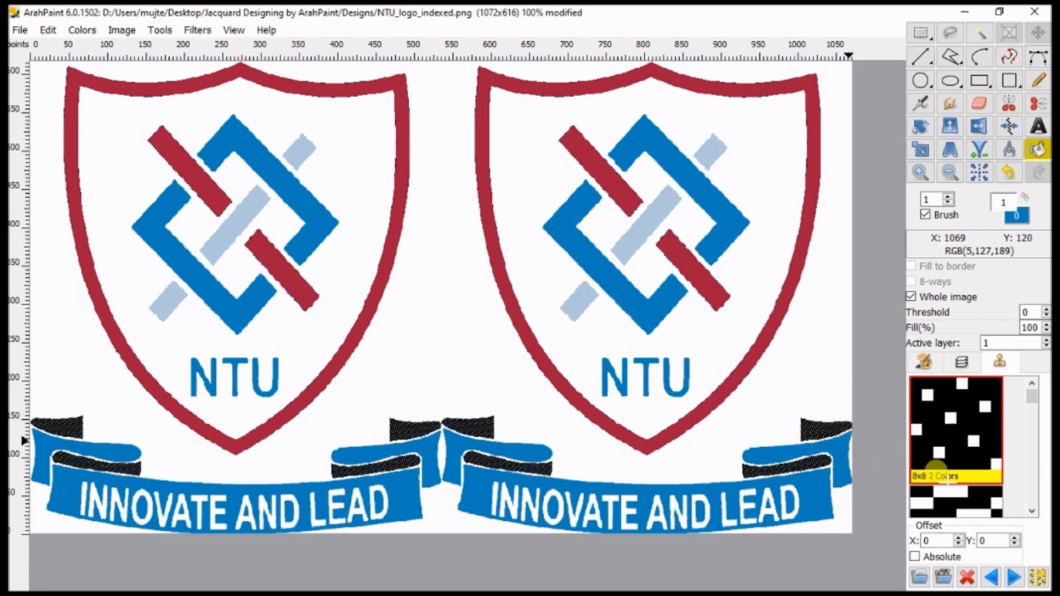
# Step: Fill the red areas with the mostly black stepped 8x8 pattern and the blue areas with the evenly balanced black-and-white stepped one
pyautogui.scroll(-1, 944, 463)
pyautogui.click(955, 441)
pyautogui.click(715, 293)
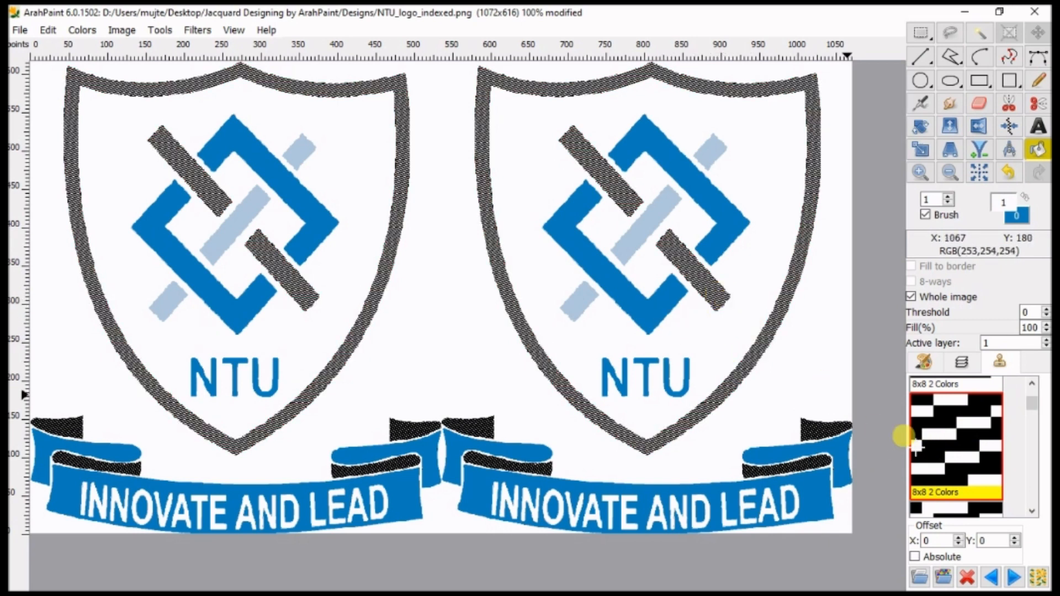
pyautogui.scroll(-1, 970, 476)
pyautogui.click(970, 478)
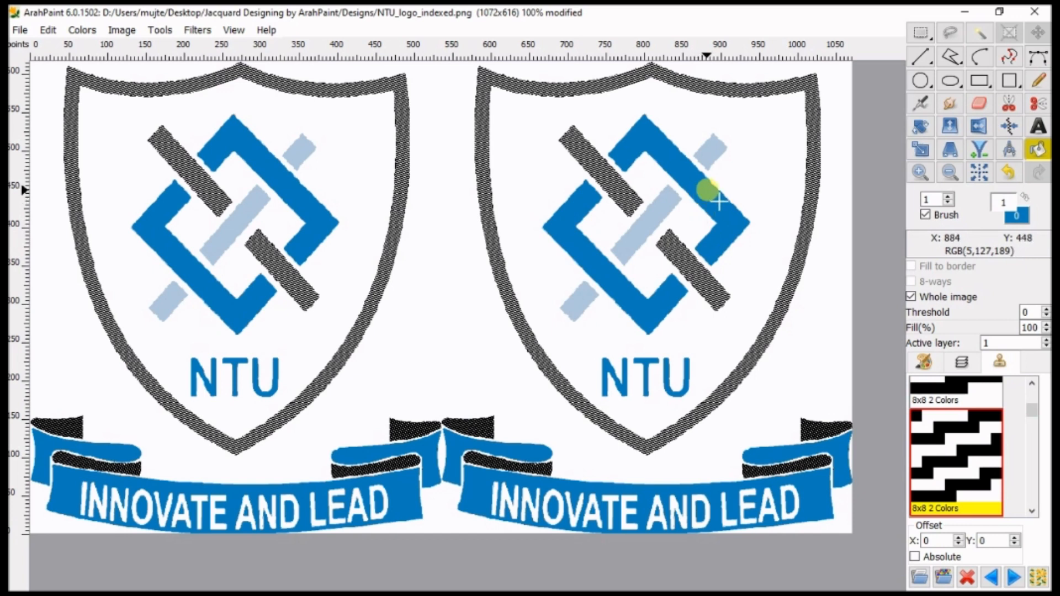
pyautogui.click(733, 215)
# Step: Fill the light blue bars with the 8x8 pattern of short black dashes on white
pyautogui.scroll(-3, 970, 412)
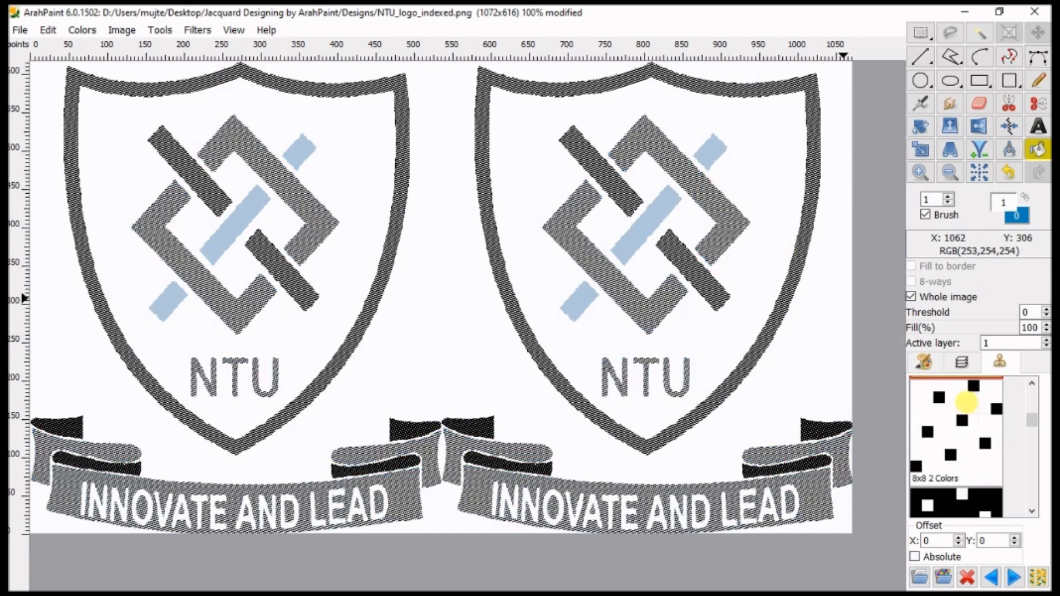
pyautogui.scroll(-5, 970, 412)
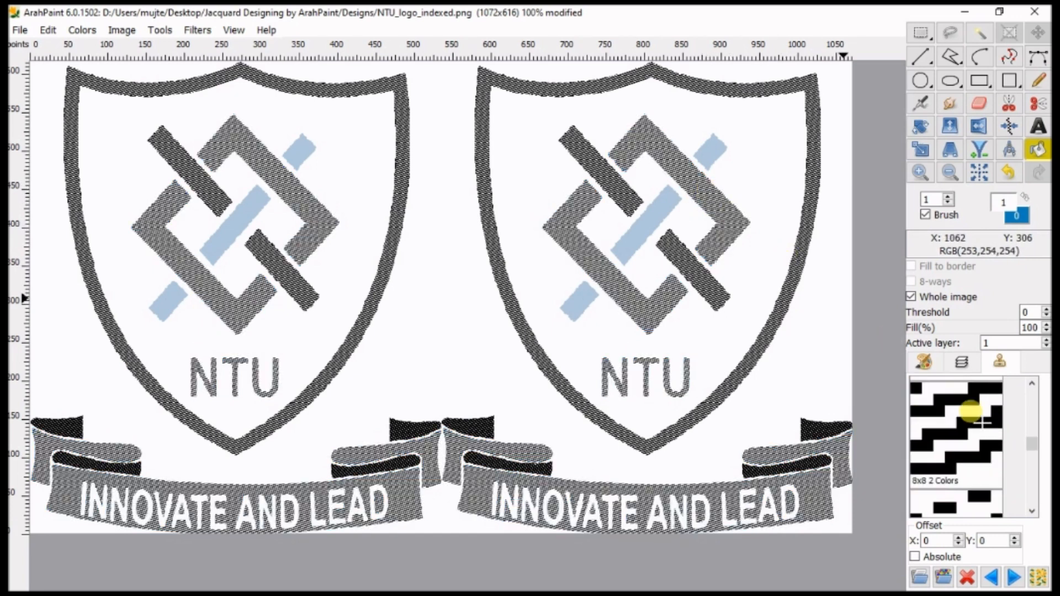
pyautogui.click(972, 465)
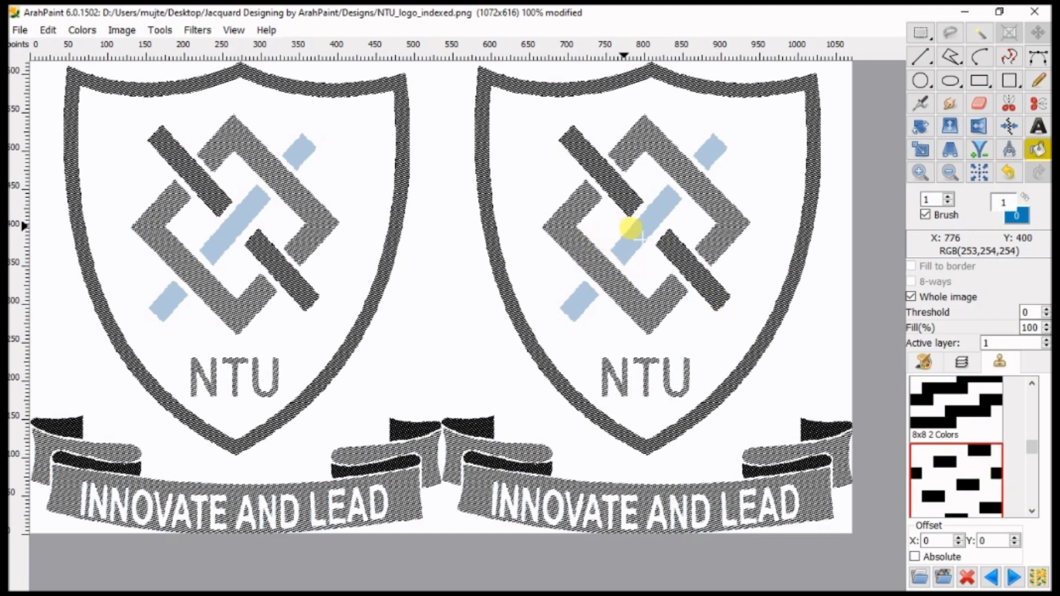
pyautogui.click(640, 229)
# Step: Fill the white background inside and around the shields with the 8x8 pattern of single black squares on white
pyautogui.scroll(3, 985, 443)
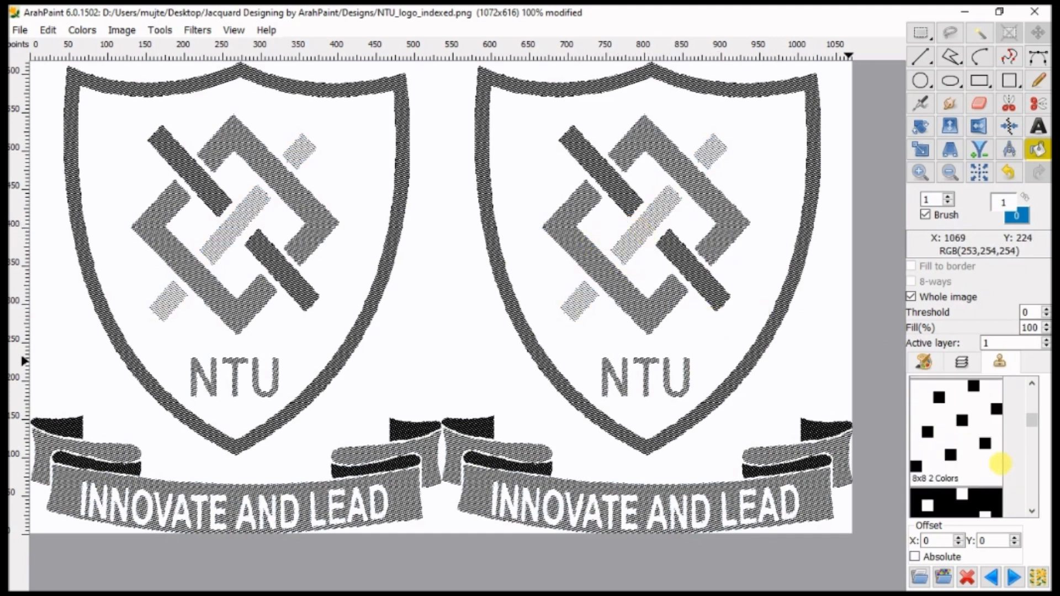
pyautogui.click(985, 444)
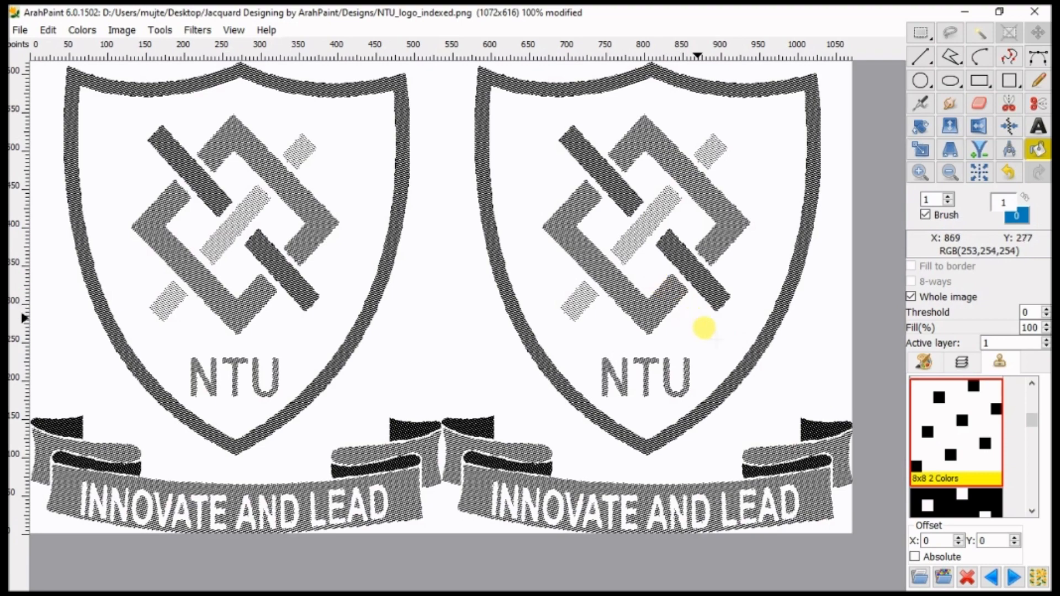
pyautogui.click(715, 334)
pyautogui.click(533, 402)
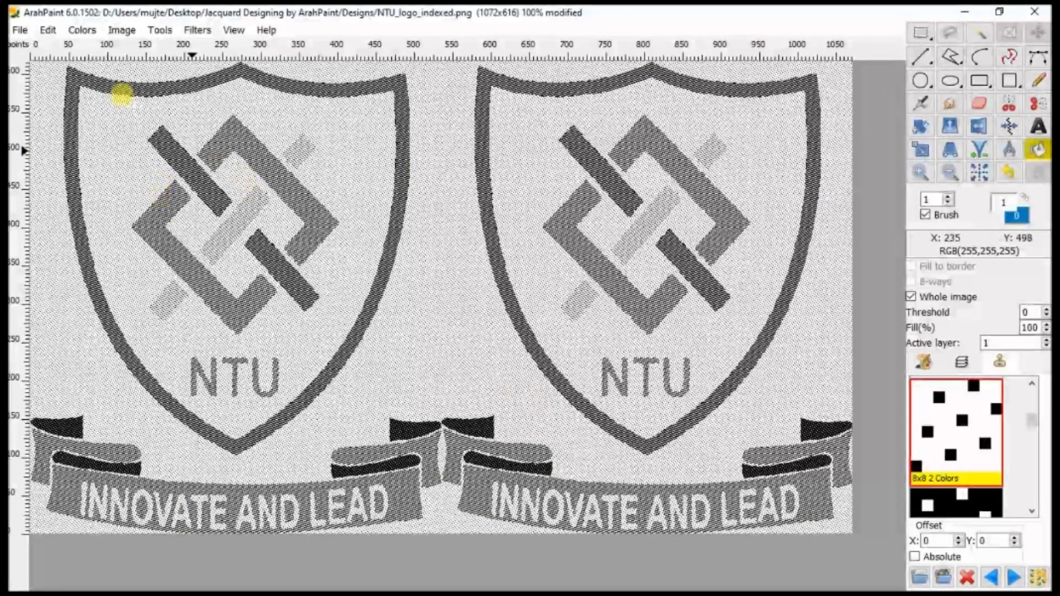
# Step: Save the woven design as the PNG file NTU_logo_indexed_body in the Designs folder
pyautogui.click(13, 31)
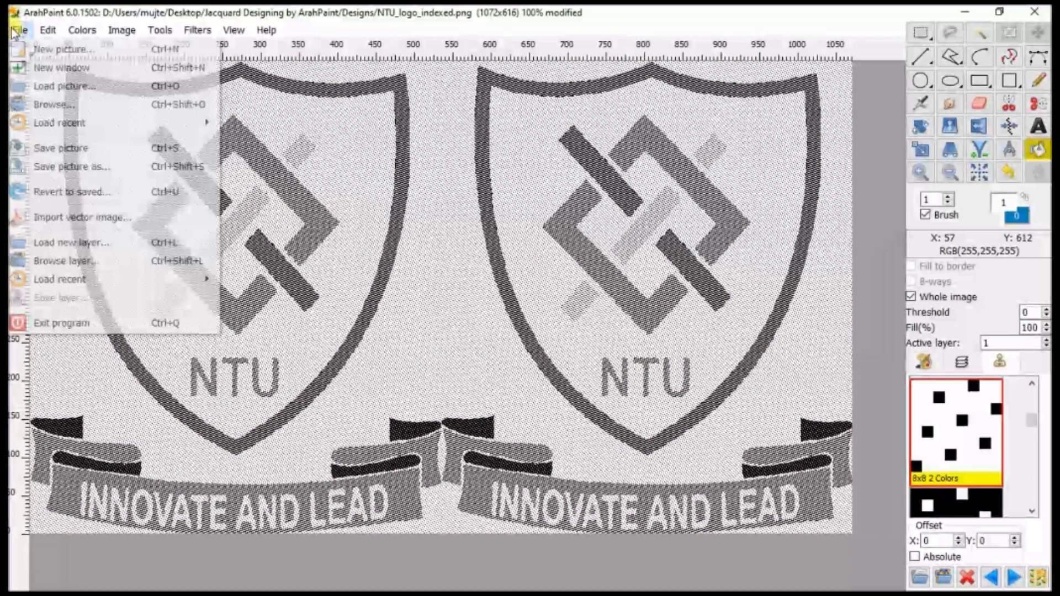
pyautogui.click(92, 167)
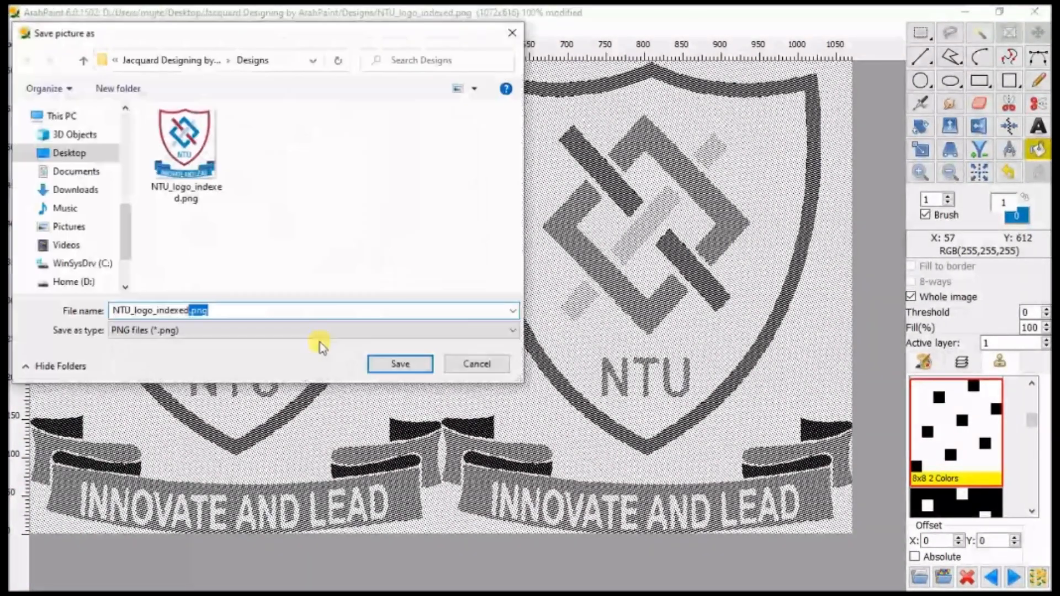
pyautogui.write('_')
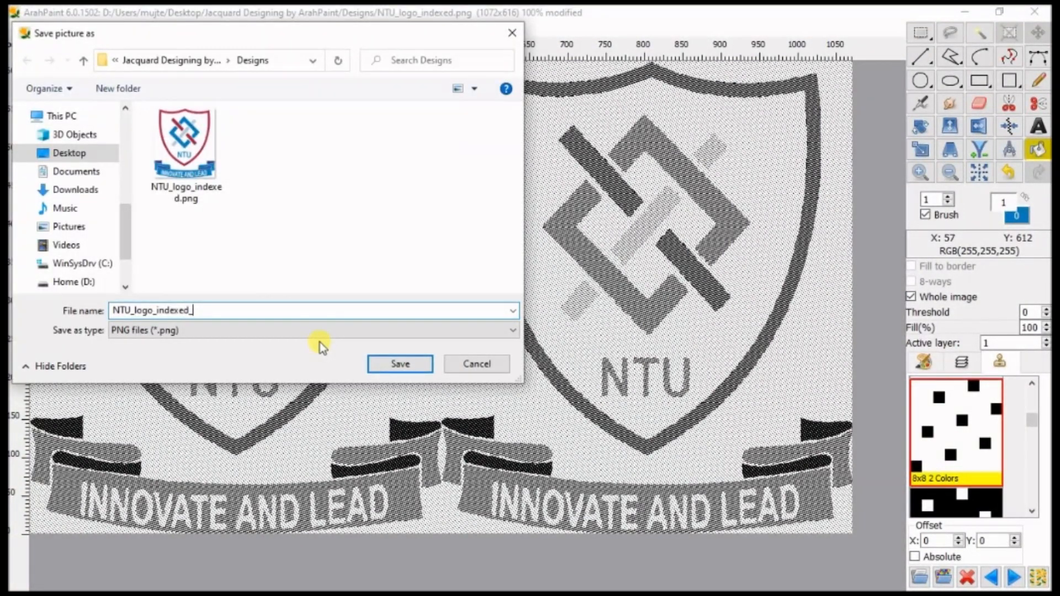
pyautogui.write('body')
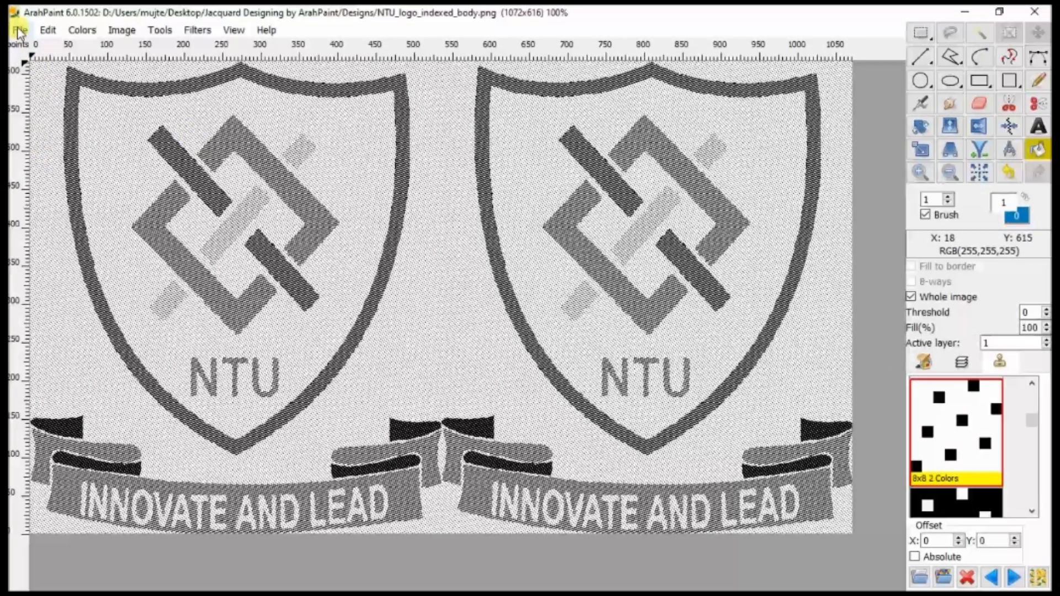
# Step: Load the recent 1344x1 Jacquard1_Harness_Template.png from the Harness folder, discarding the open picture's unsaved changes
pyautogui.click(20, 30)
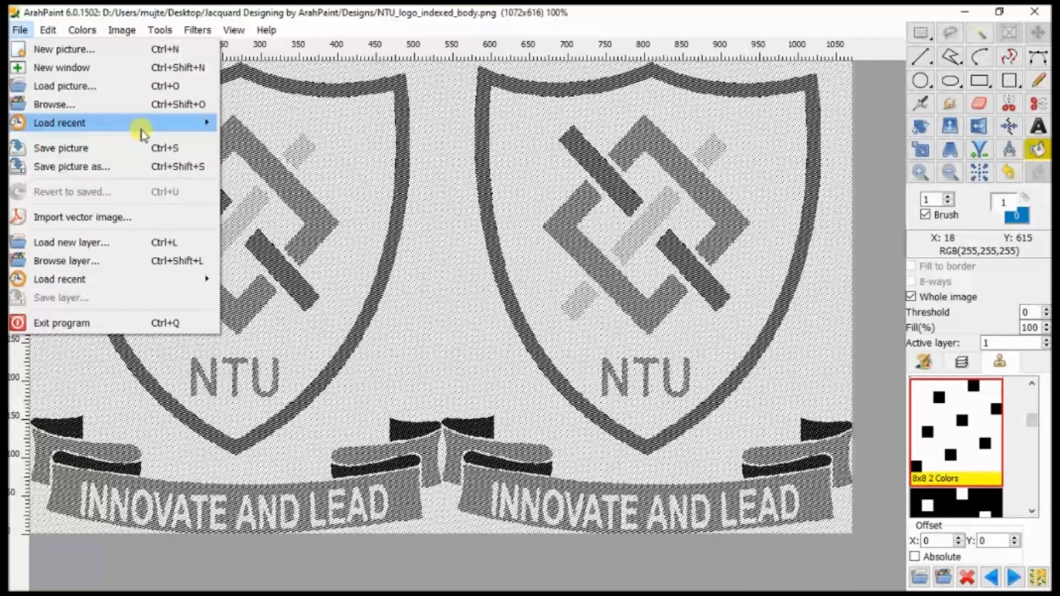
pyautogui.moveTo(138, 126)
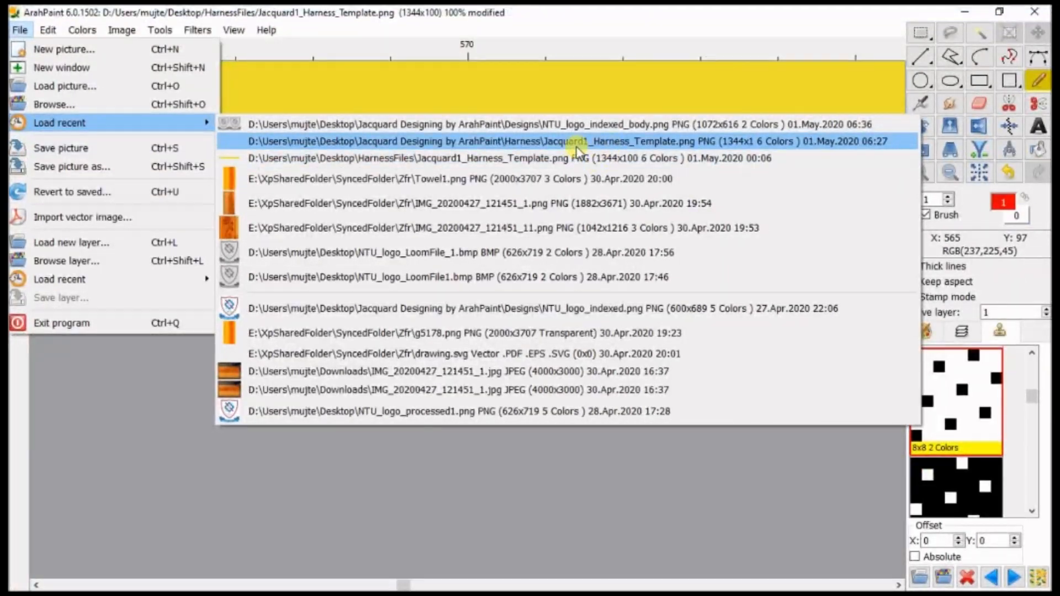
pyautogui.click(576, 144)
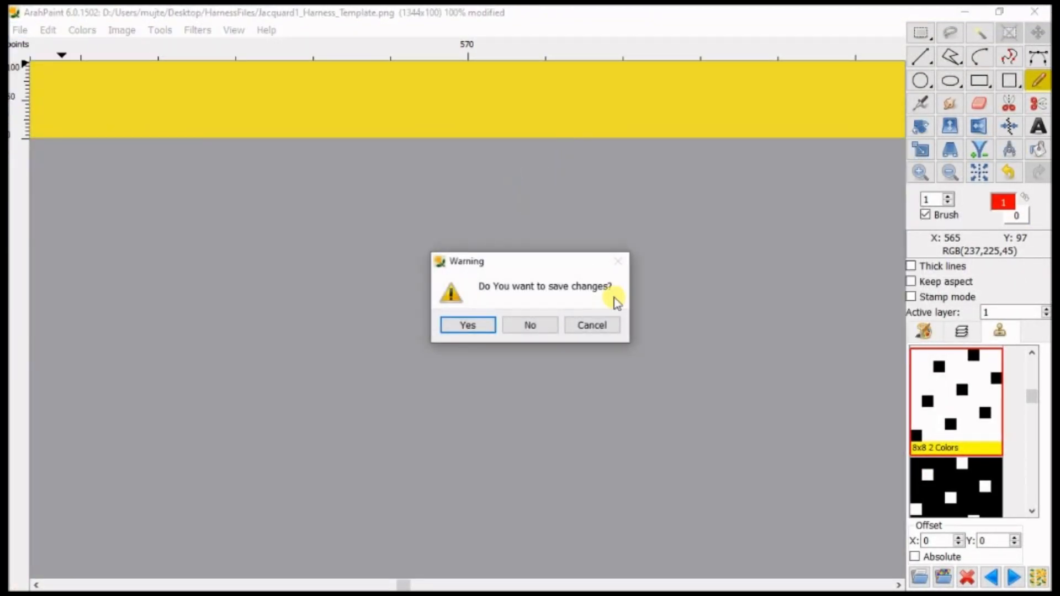
pyautogui.click(539, 326)
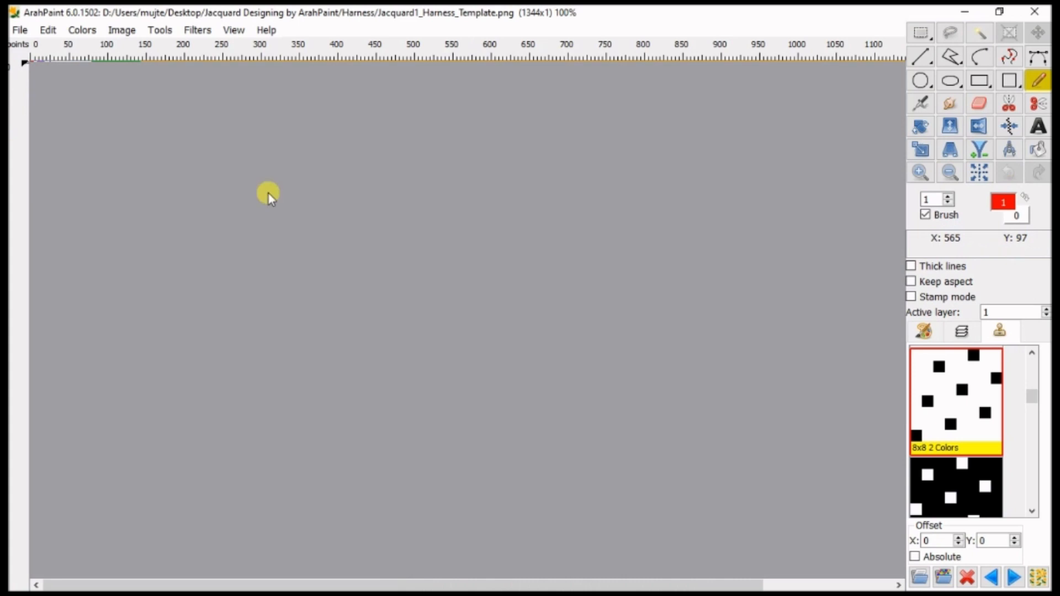
# Step: Save the harness template as the BMP file NTU_logo_LoomFile1 in the LoomFile folder
pyautogui.click(21, 31)
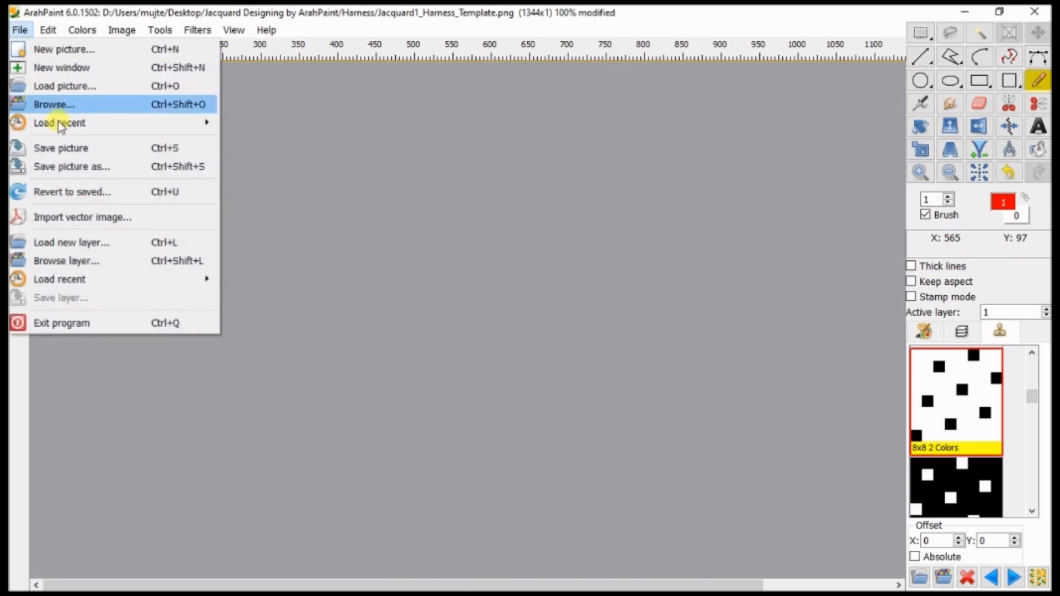
pyautogui.click(119, 174)
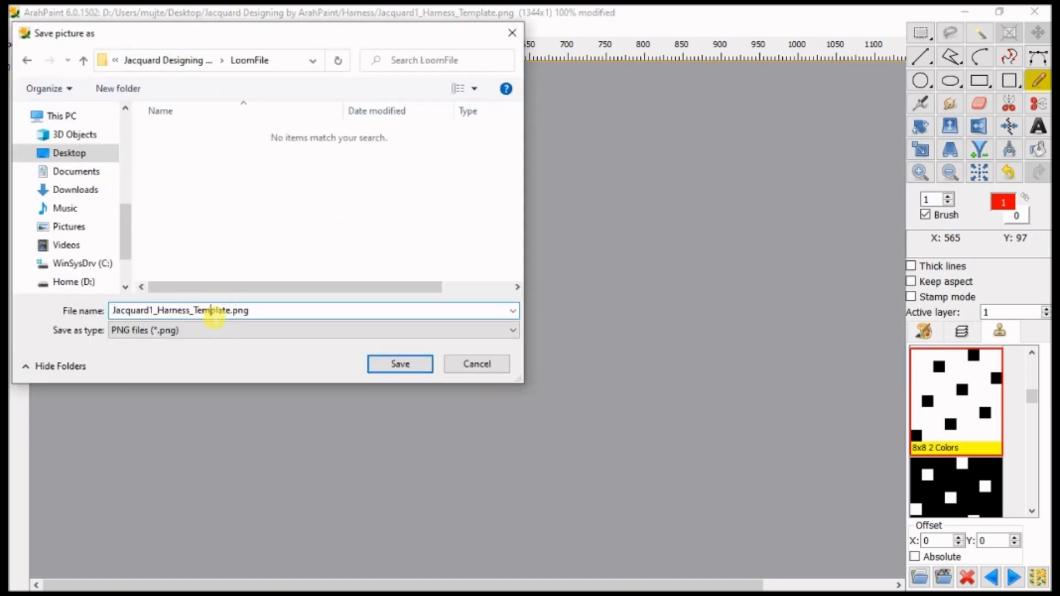
pyautogui.doubleClick(213, 313)
pyautogui.click(193, 311)
pyautogui.press('BackSpace')
pyautogui.press('BackSpace')
pyautogui.press('BackSpace')
pyautogui.press('BackSpace')
pyautogui.press('BackSpace')
pyautogui.press('BackSpace')
pyautogui.press('BackSpace')
pyautogui.press('BackSpace')
pyautogui.press('BackSpace')
pyautogui.press('BackSpace')
pyautogui.press('BackSpace')
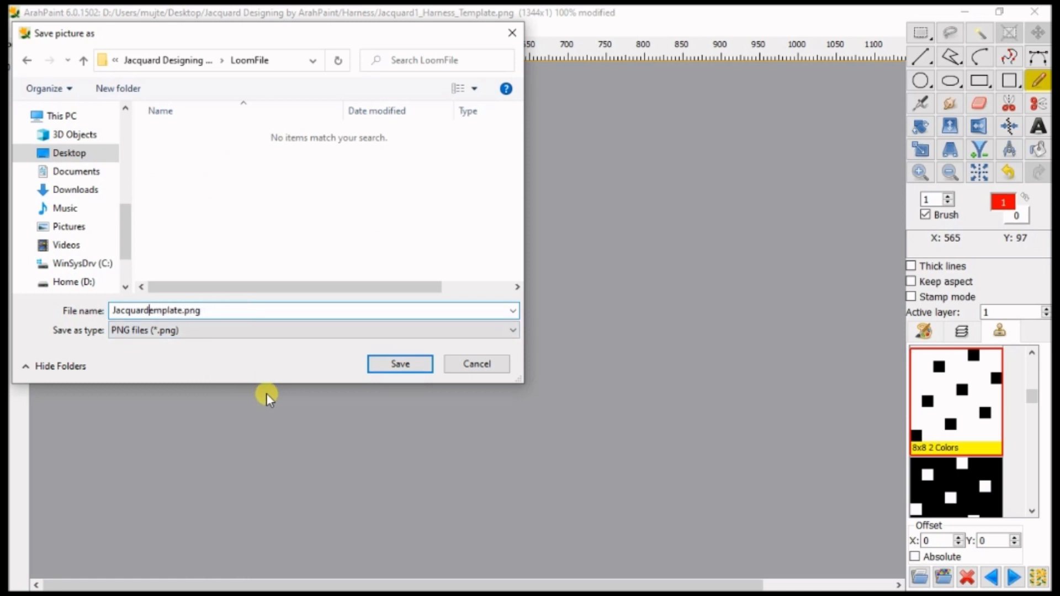
pyautogui.write('NTU_logo_LoomFile1')
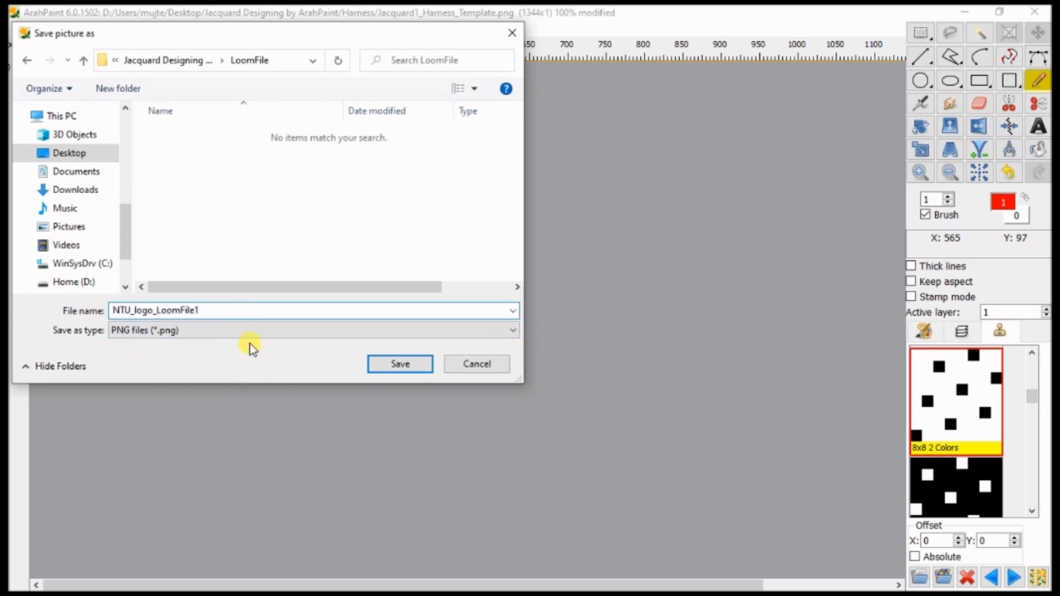
pyautogui.click(251, 332)
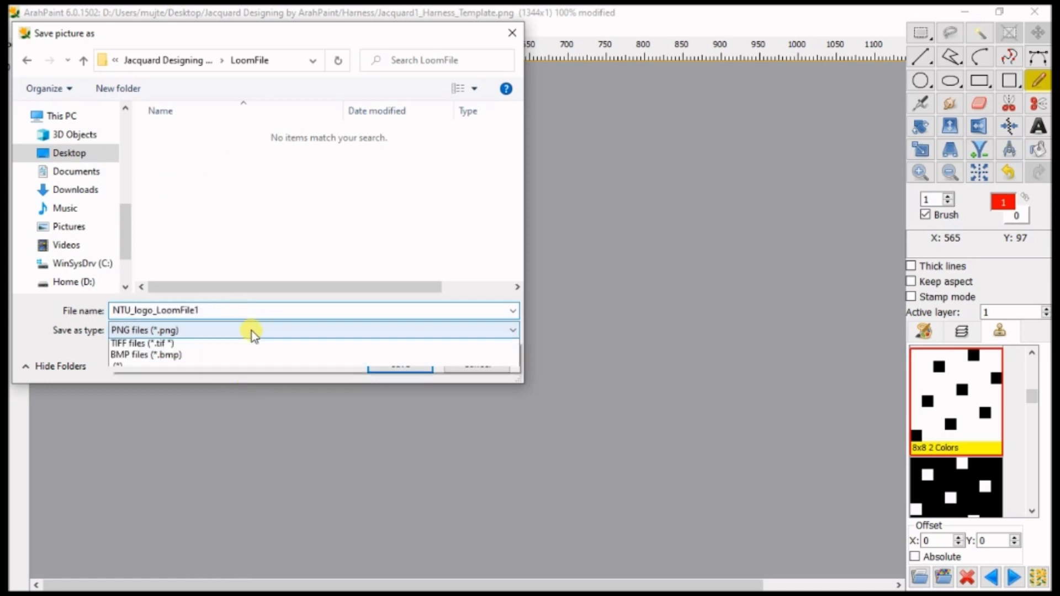
pyautogui.click(222, 380)
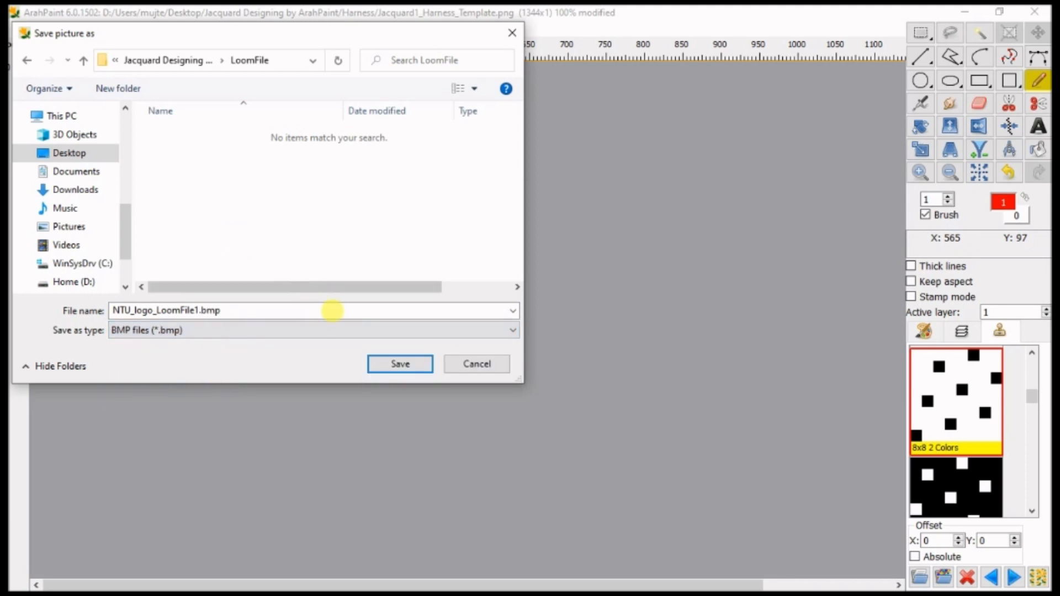
pyautogui.click(401, 366)
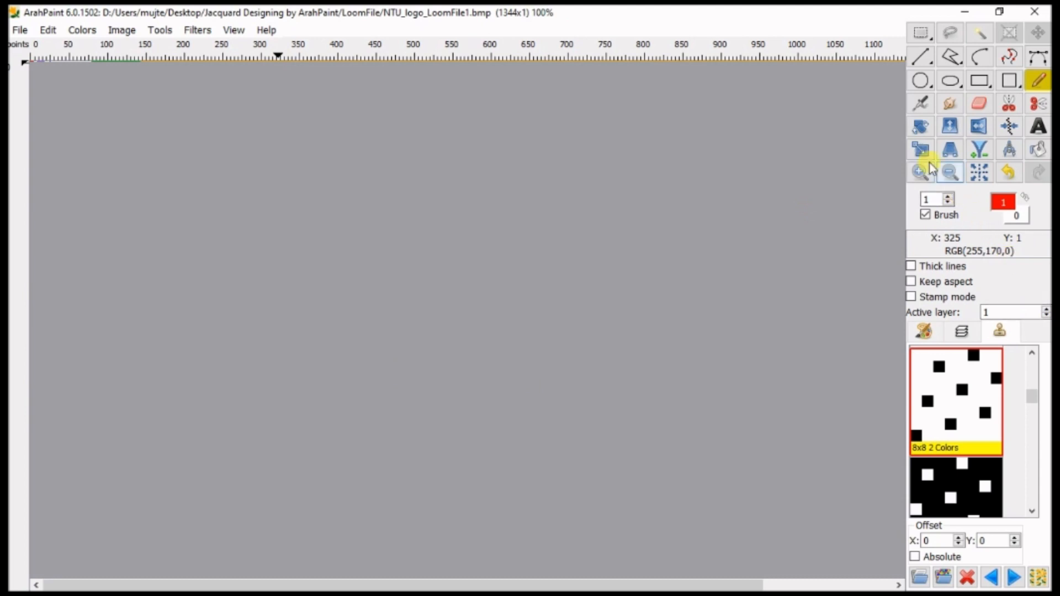
# Step: Transform the loom file to a height of 616 pixels with the pixel width kept at 1344
pyautogui.click(920, 149)
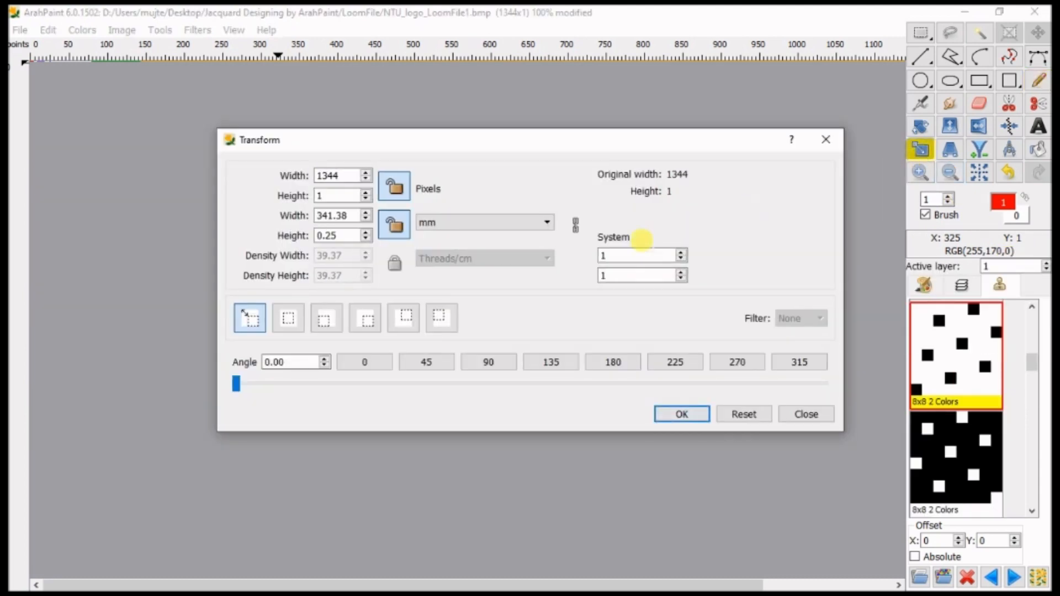
pyautogui.click(575, 227)
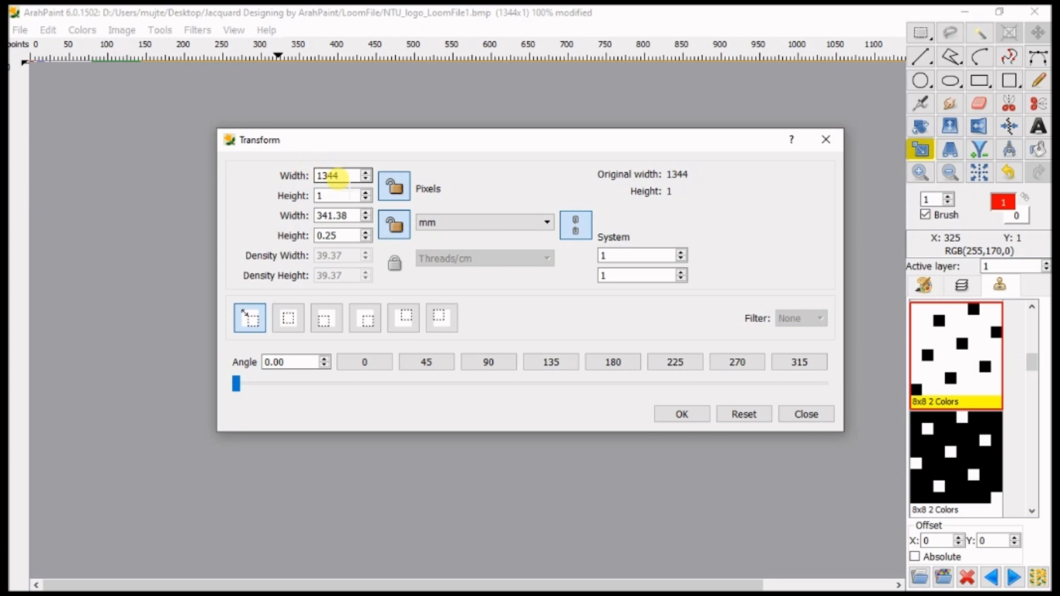
pyautogui.doubleClick(331, 196)
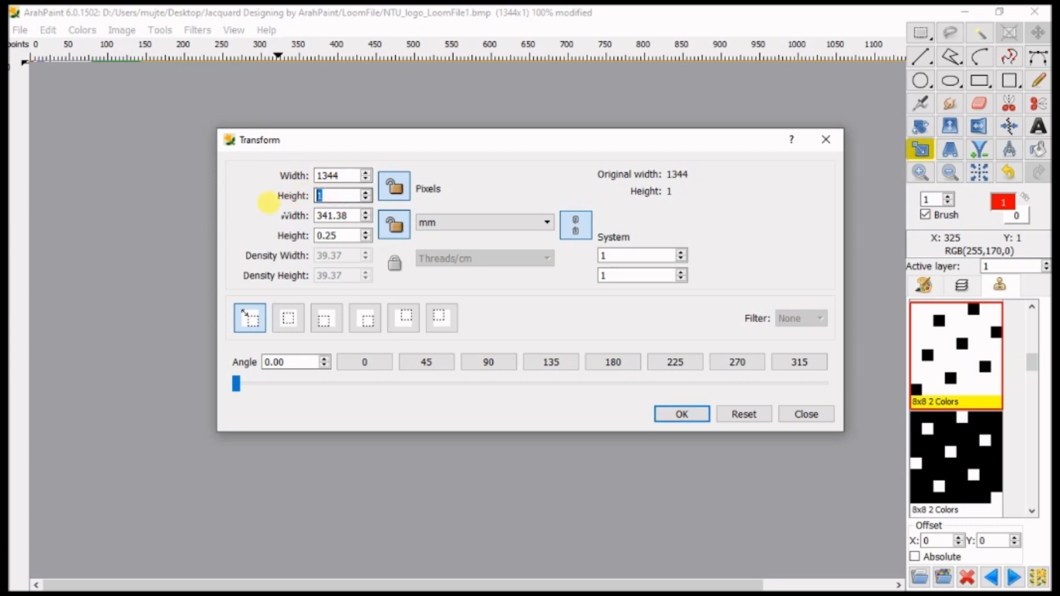
pyautogui.write('6')
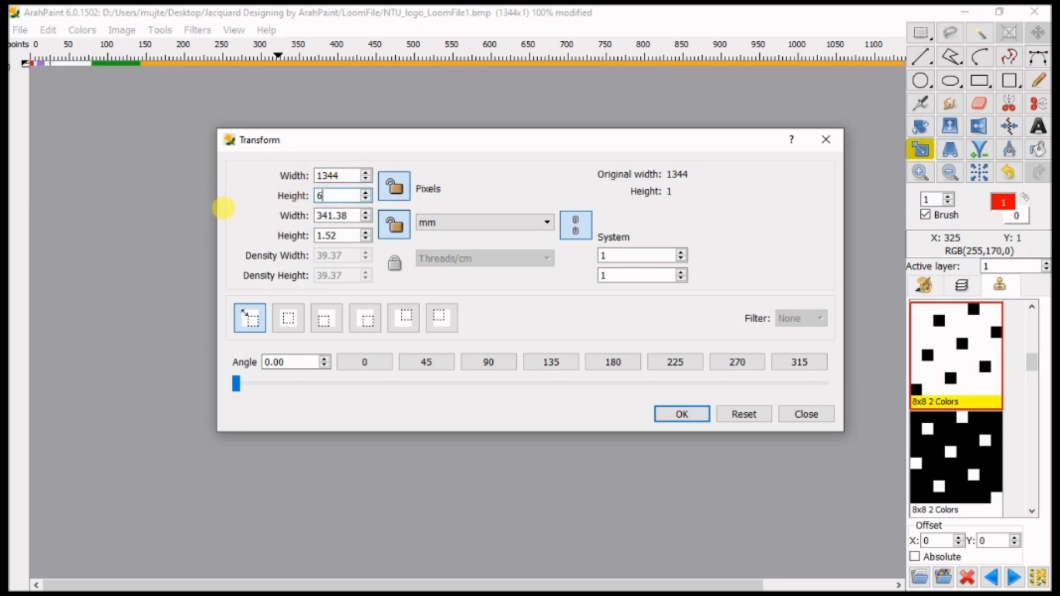
pyautogui.write('16')
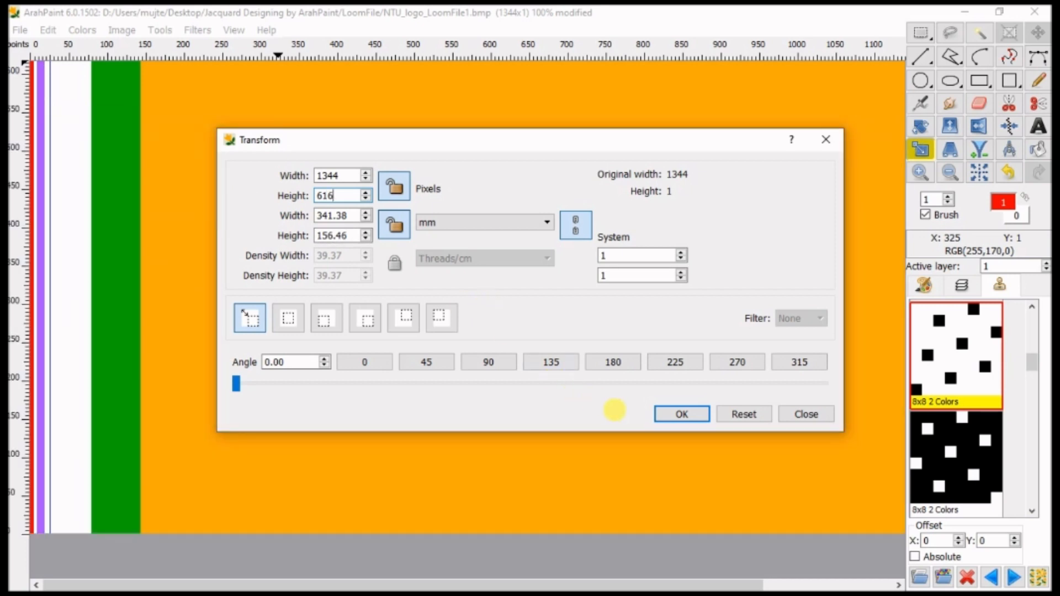
pyautogui.click(680, 415)
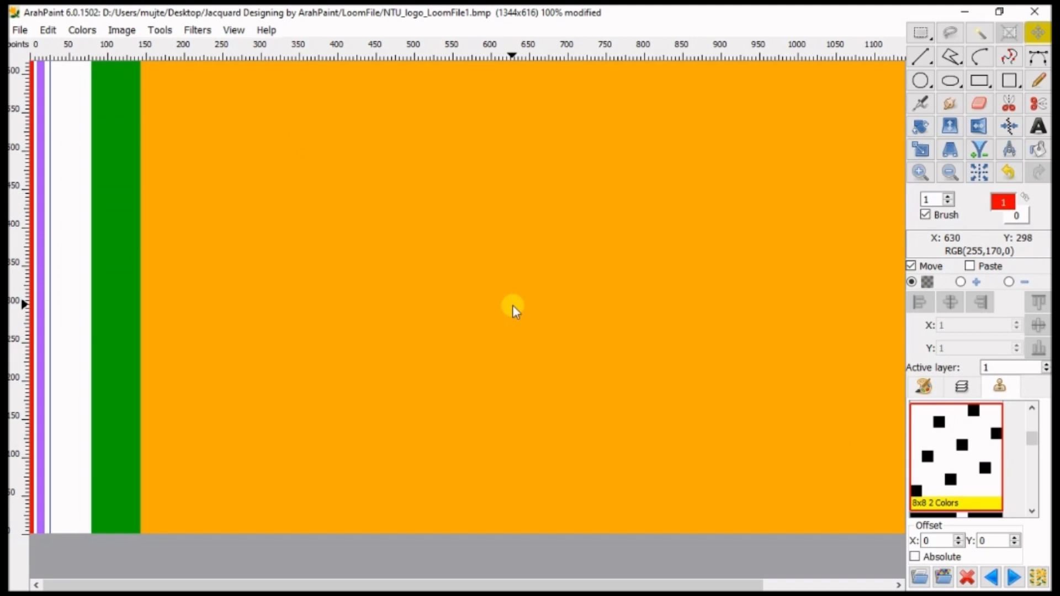
# Step: Load NTU_logo_indexed_body from the Designs folder as a brush pattern for the fill tool
pyautogui.scroll(-2, 419, 315)
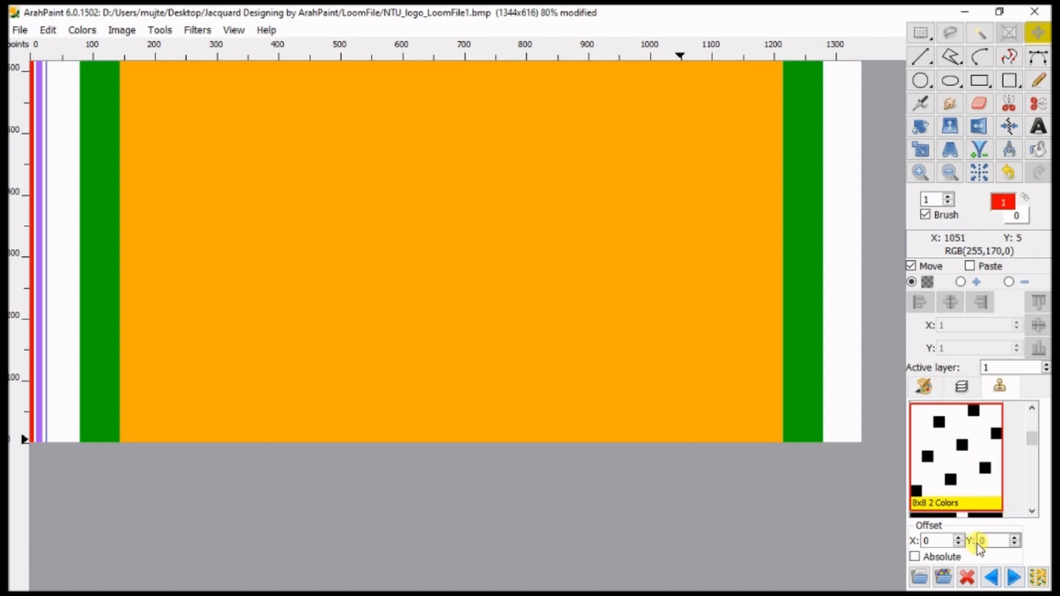
pyautogui.click(1038, 149)
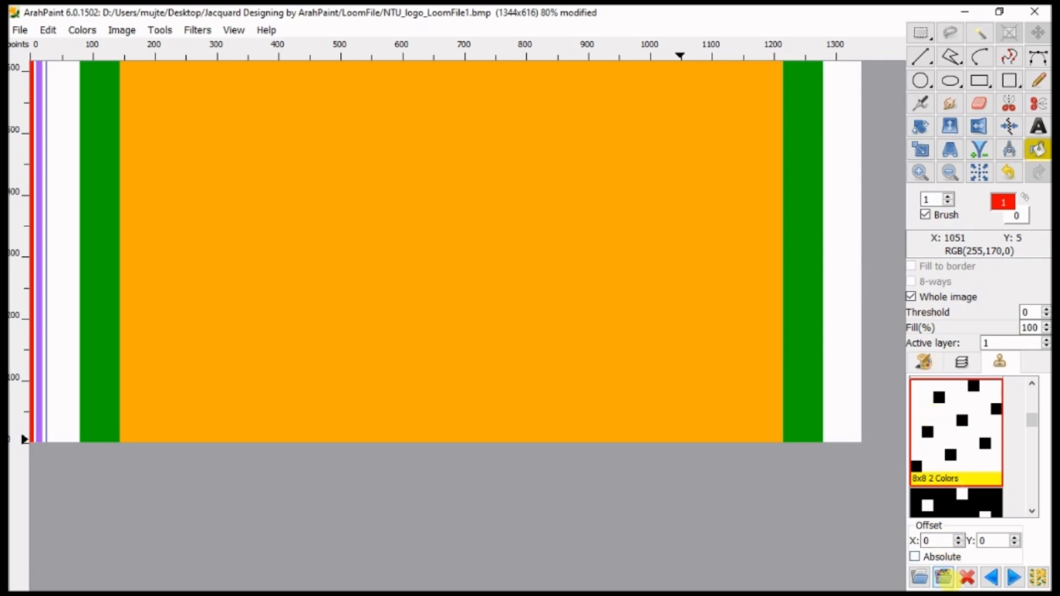
pyautogui.click(944, 578)
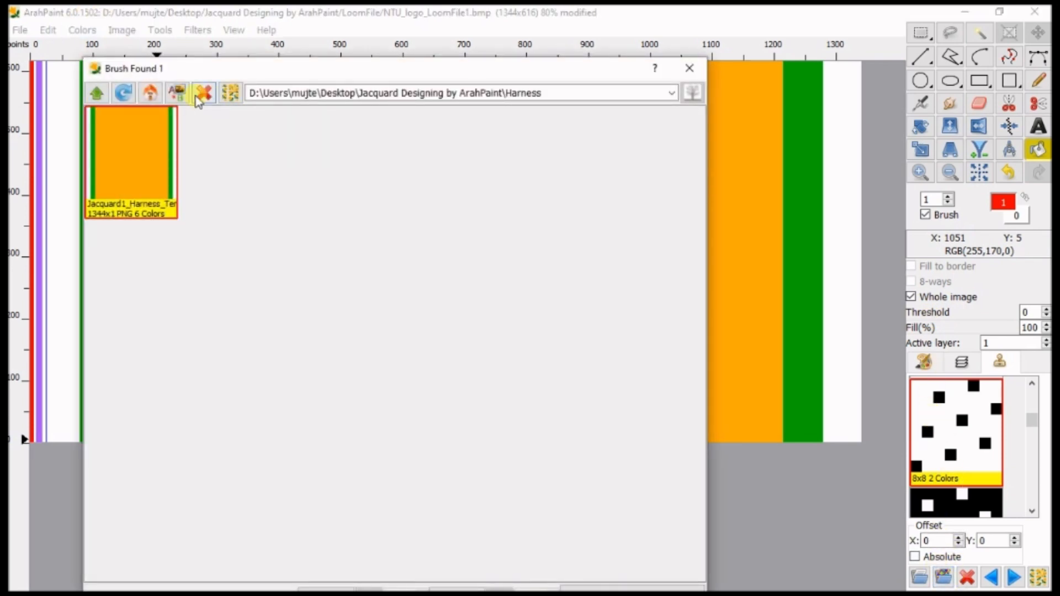
pyautogui.click(98, 94)
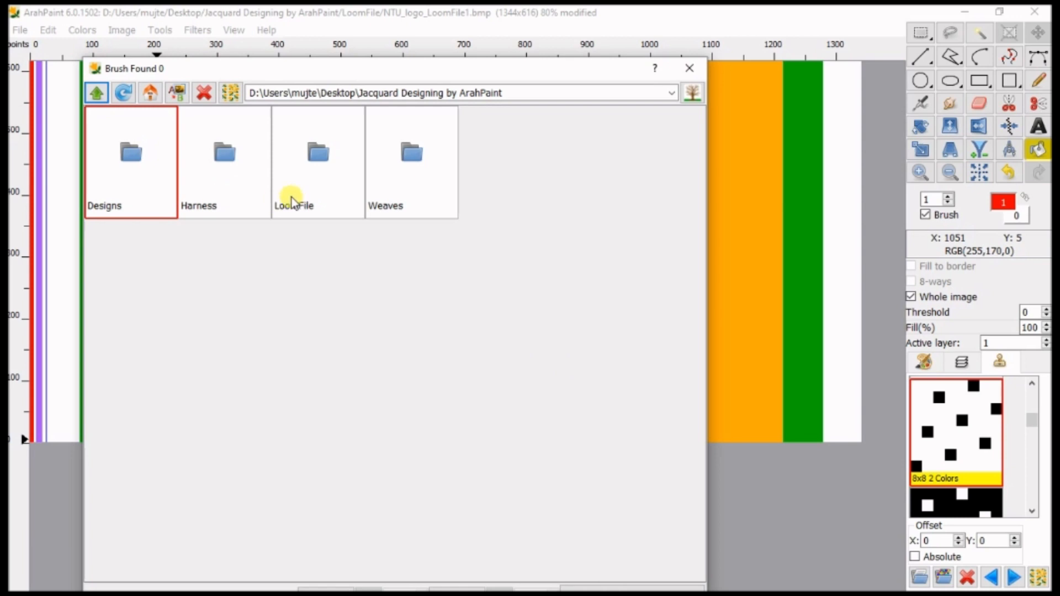
pyautogui.doubleClick(135, 168)
pyautogui.click(252, 171)
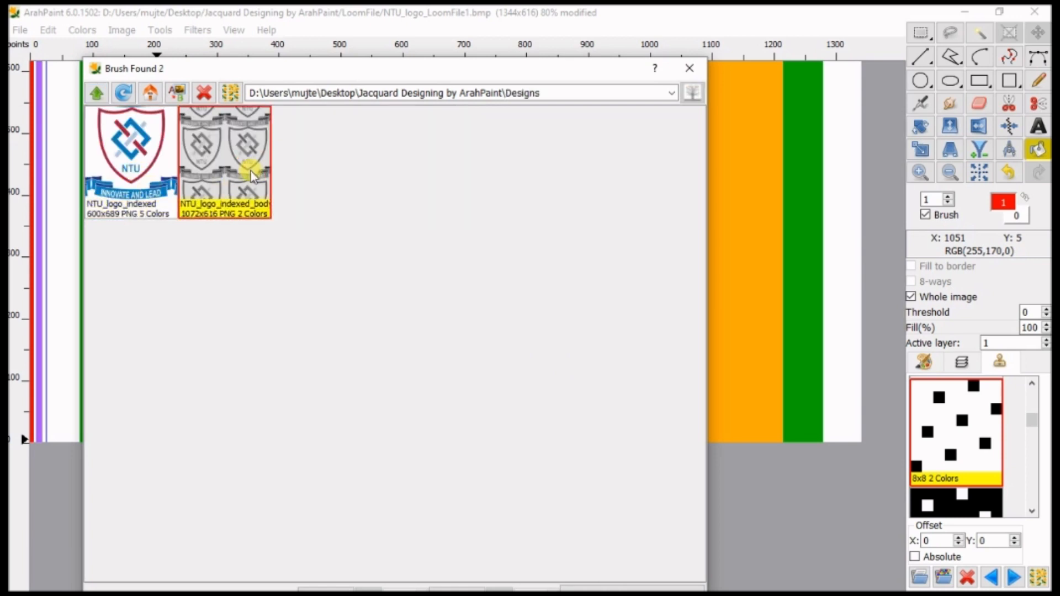
pyautogui.doubleClick(245, 176)
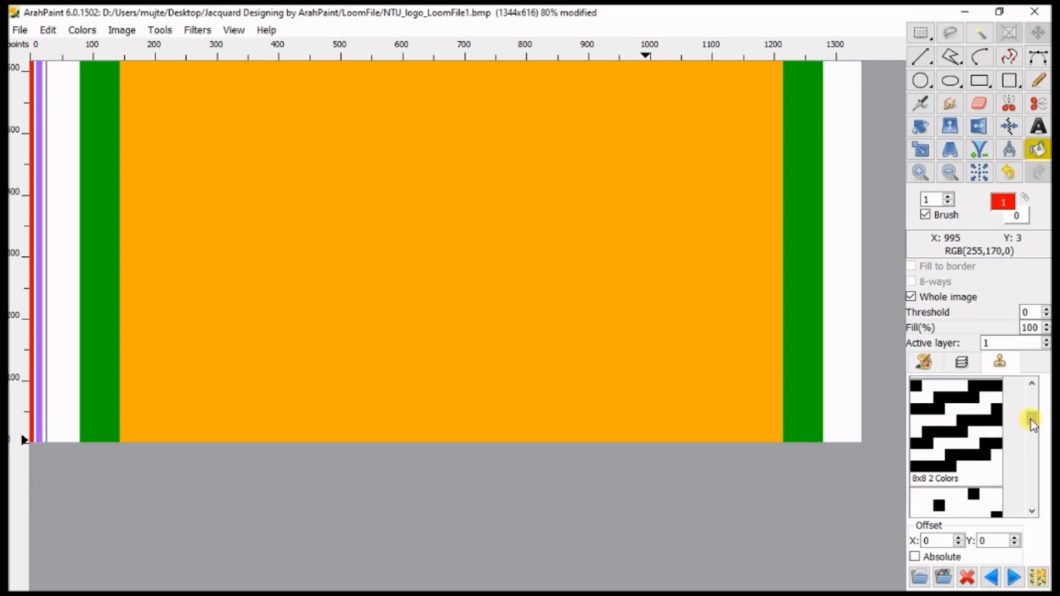
# Step: Fill the orange body section with the 1072x616 logo pattern, starting from its lower-left corner pixel, and save the loom file
pyautogui.moveTo(1032, 421); pyautogui.dragTo(1031, 386)
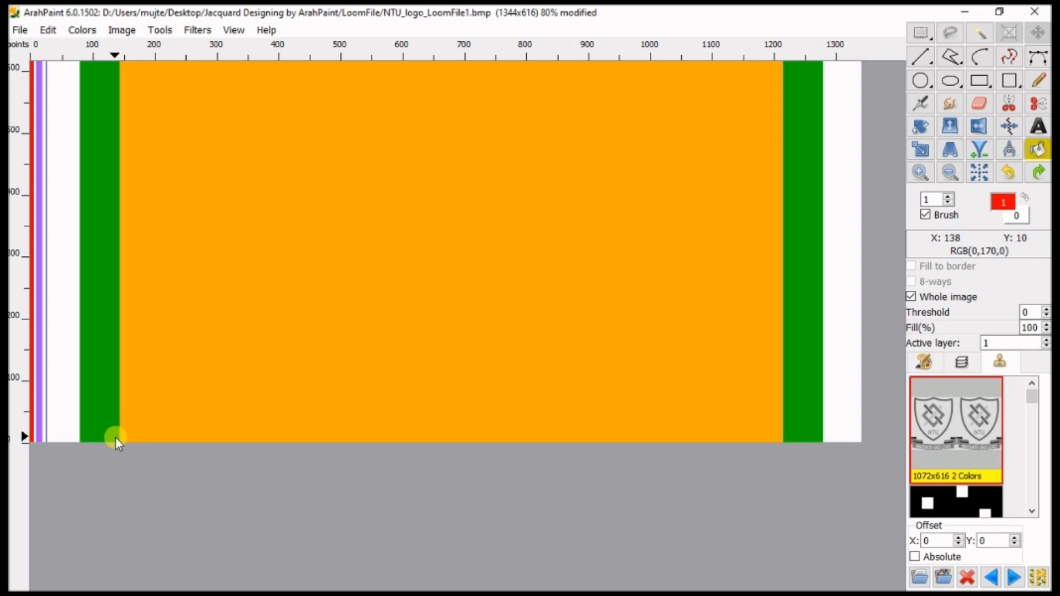
pyautogui.scroll(3, 114, 437)
pyautogui.scroll(5, 115, 432)
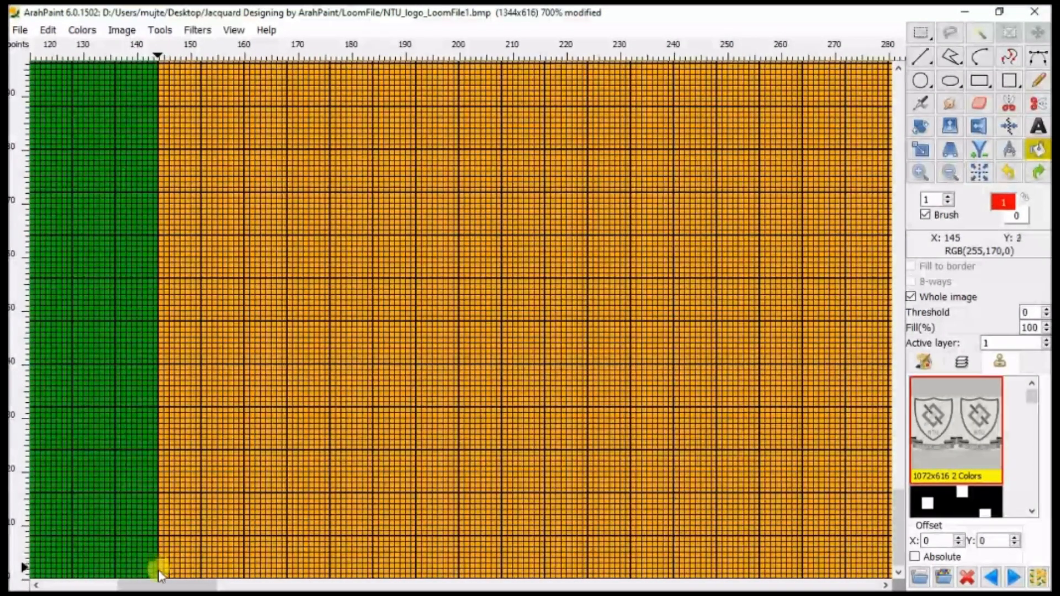
pyautogui.click(160, 570)
pyautogui.scroll(-4, 221, 520)
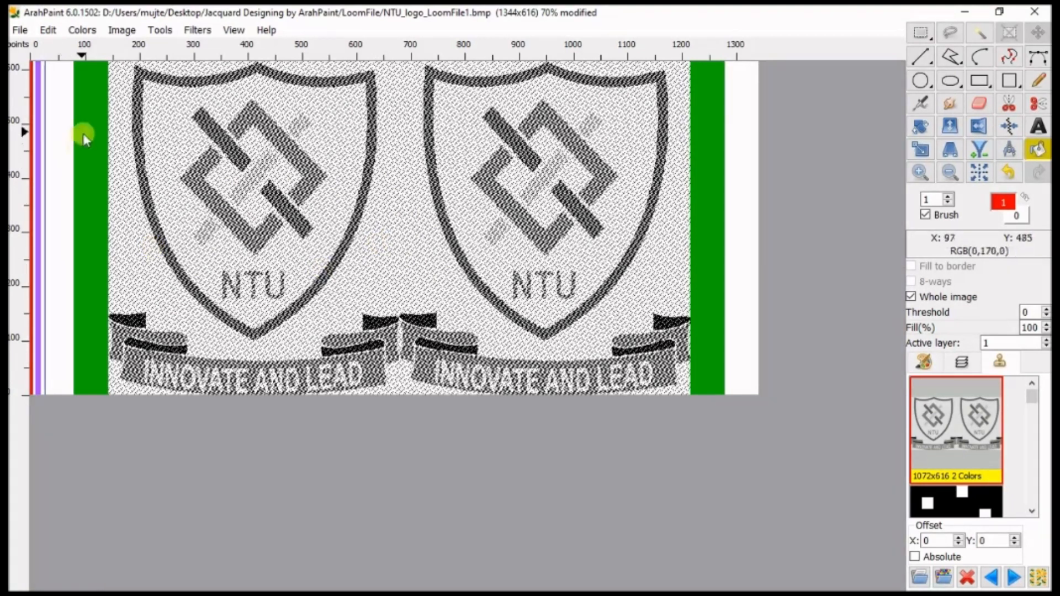
pyautogui.click(18, 31)
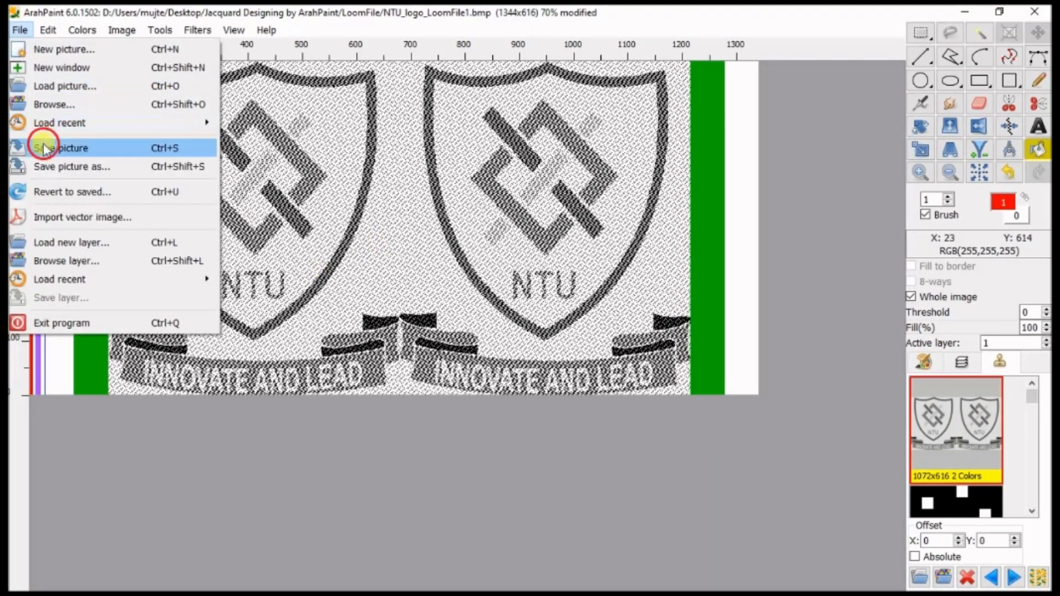
pyautogui.click(42, 147)
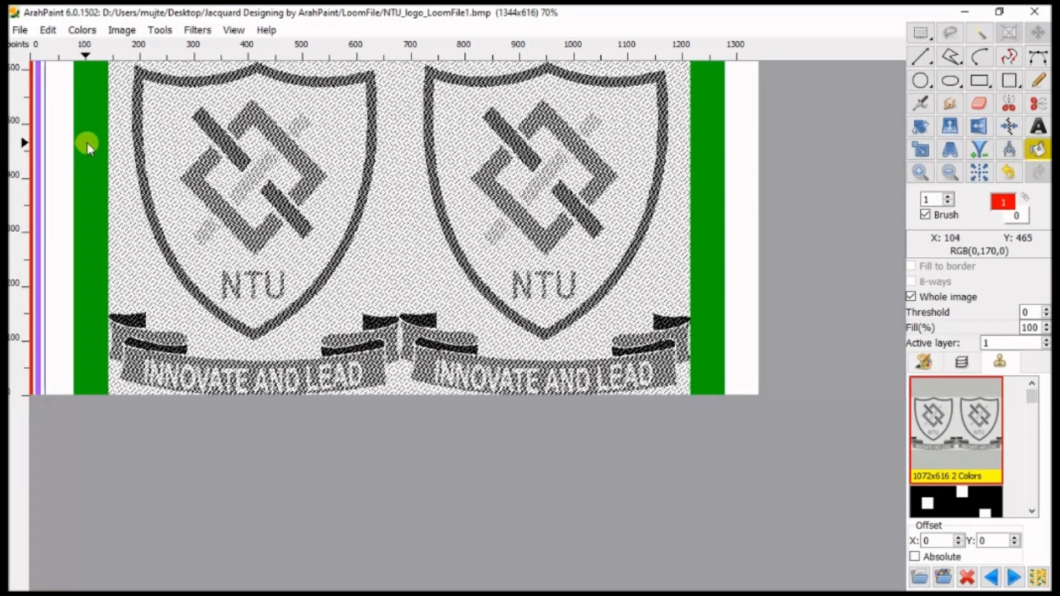
# Step: Create a new 2x4 pixel picture with an 8-bit color palette and white fill
pyautogui.click(20, 30)
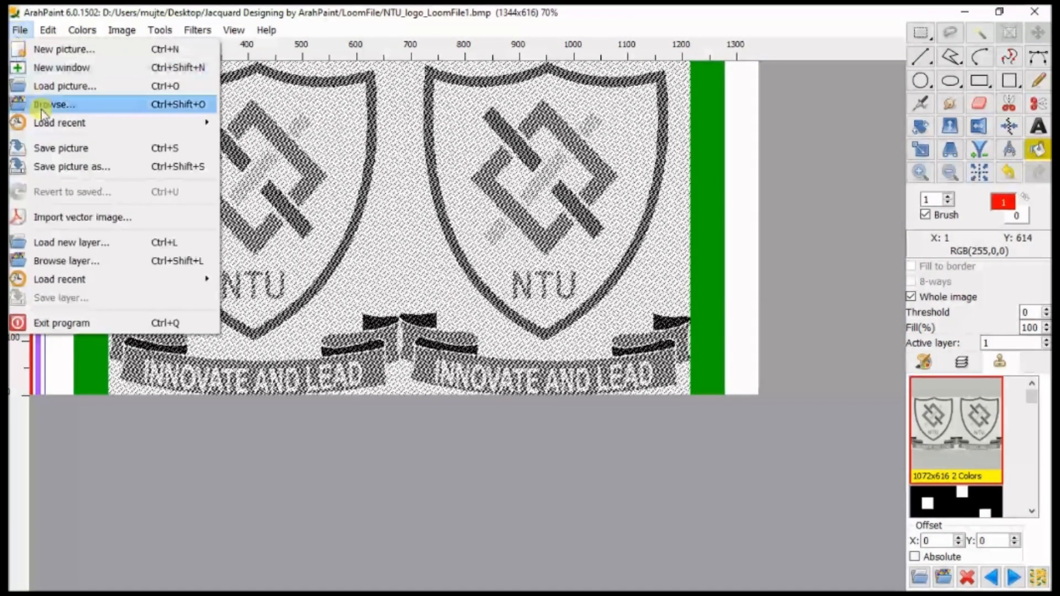
pyautogui.click(63, 49)
pyautogui.moveTo(572, 181); pyautogui.dragTo(516, 182)
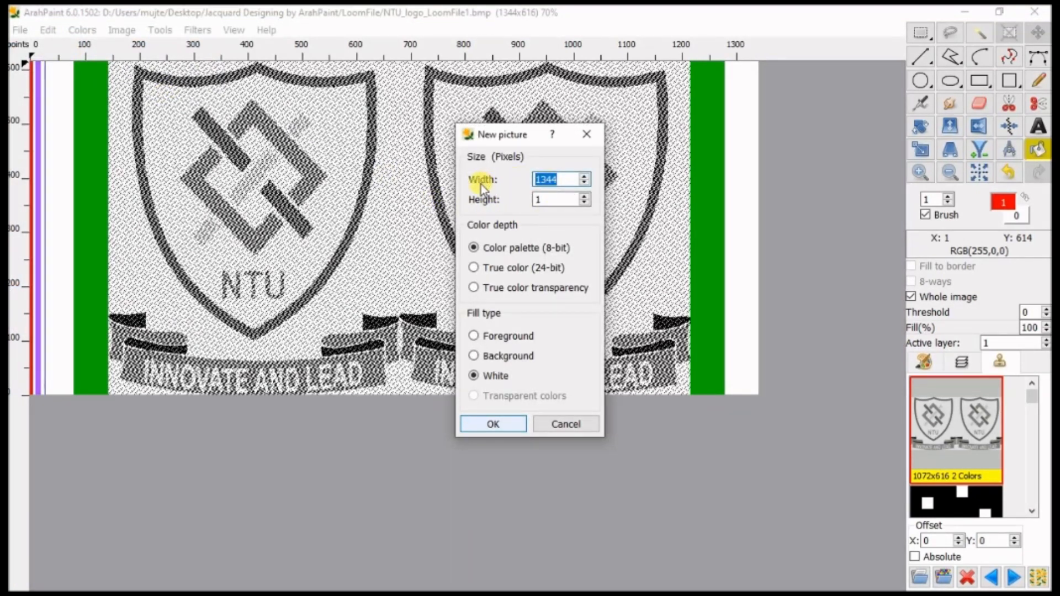
pyautogui.click(546, 203)
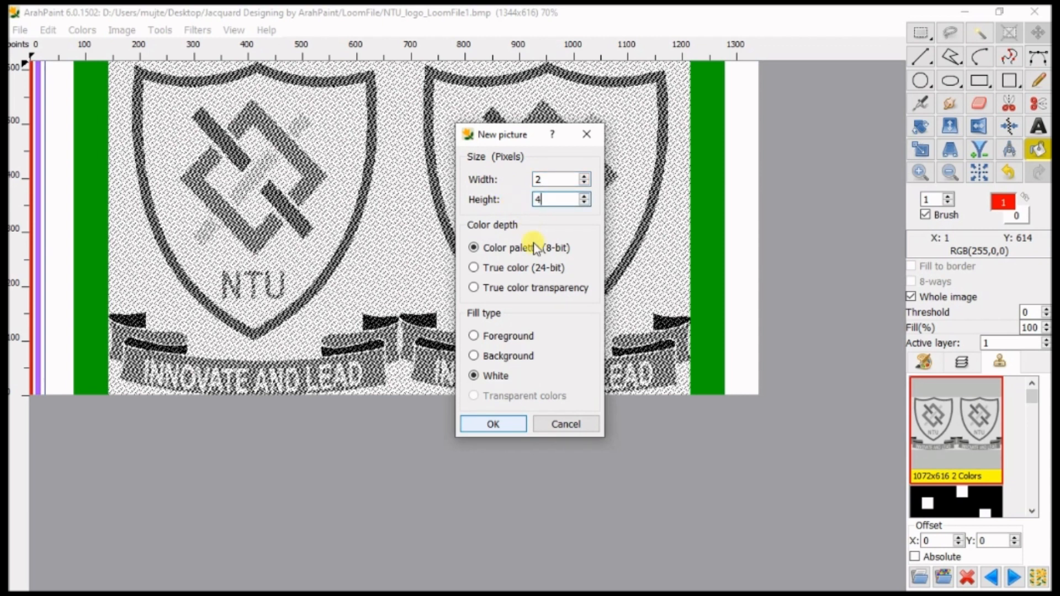
pyautogui.click(513, 426)
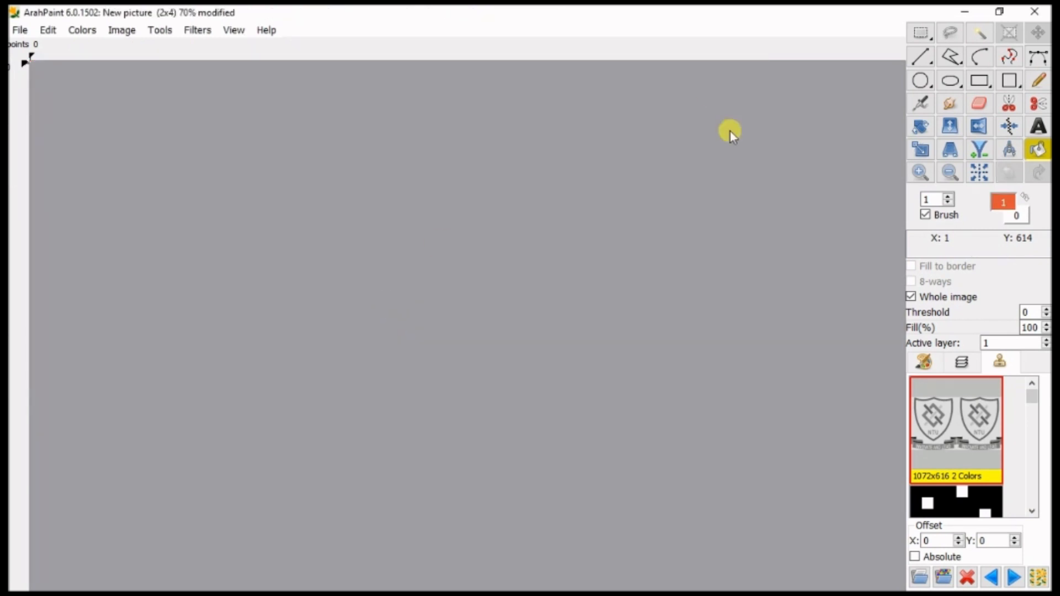
# Step: Change palette color 1 of the new picture to black
pyautogui.click(237, 30)
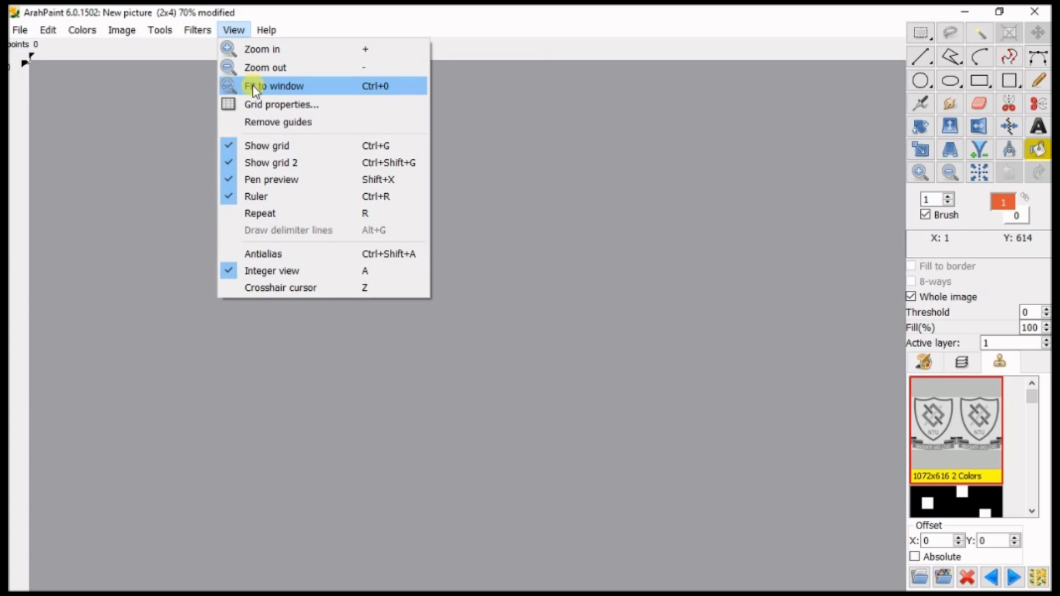
pyautogui.click(253, 85)
pyautogui.scroll(-3, 309, 183)
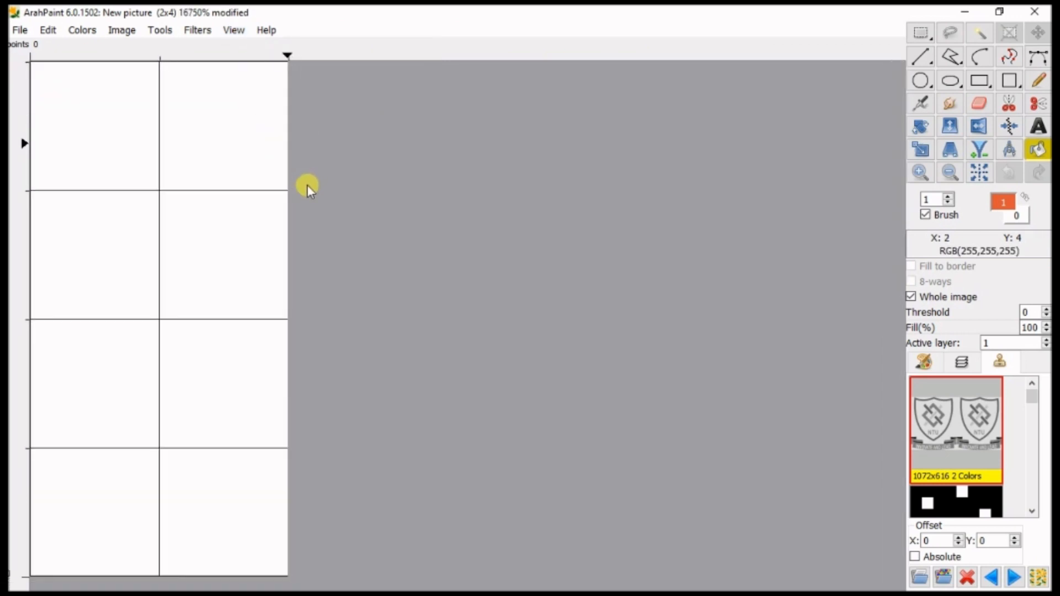
pyautogui.click(923, 362)
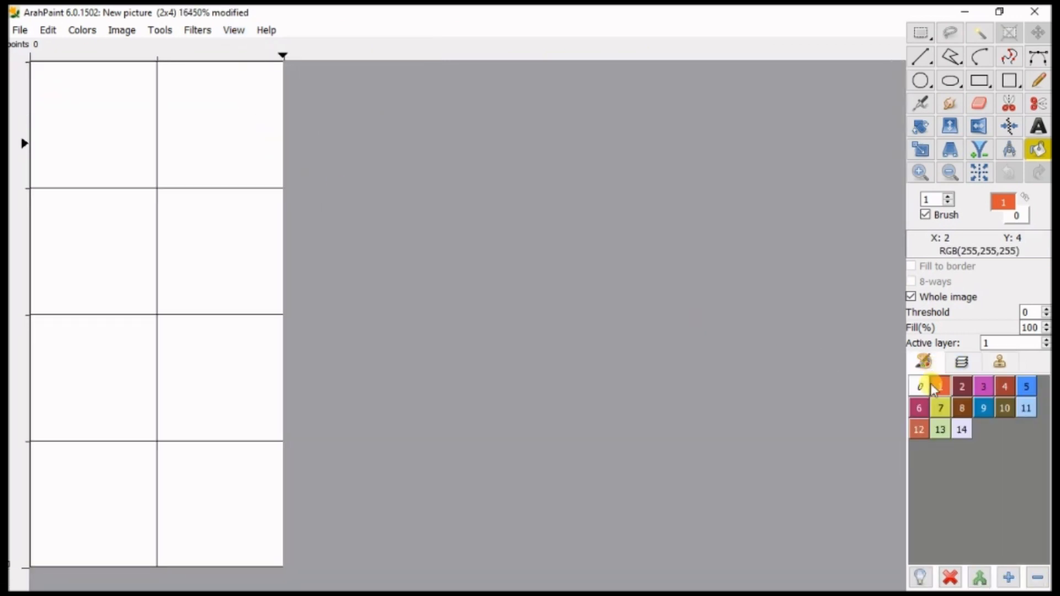
pyautogui.click(1000, 202)
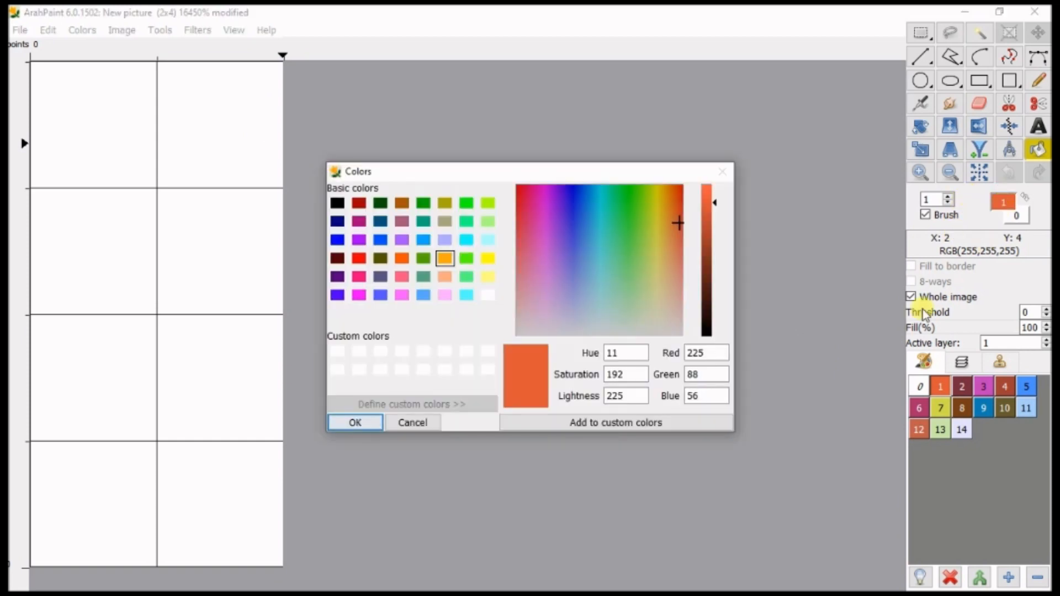
pyautogui.moveTo(707, 304); pyautogui.dragTo(705, 342)
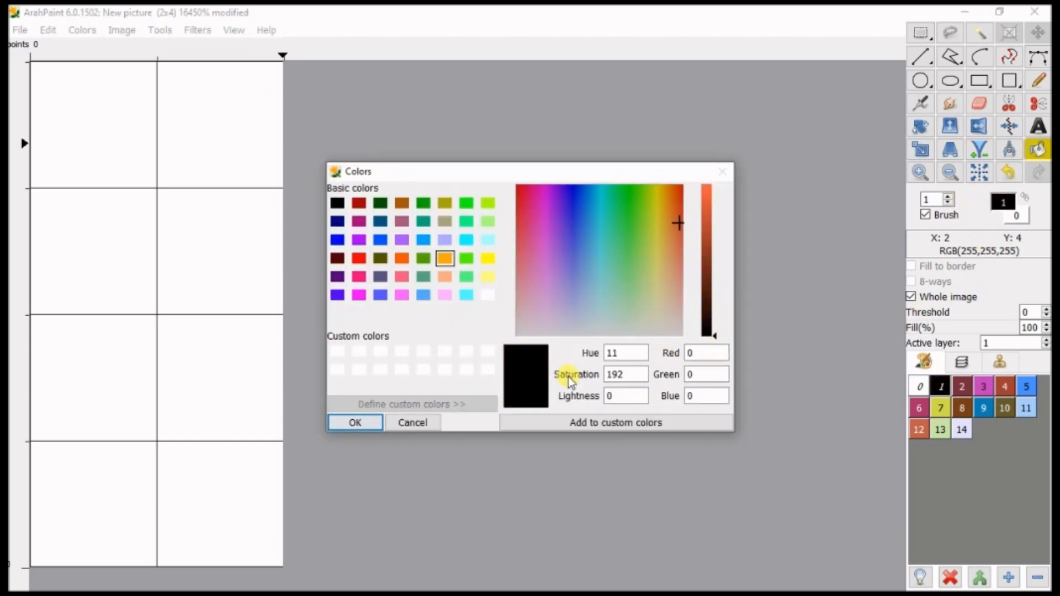
pyautogui.click(355, 422)
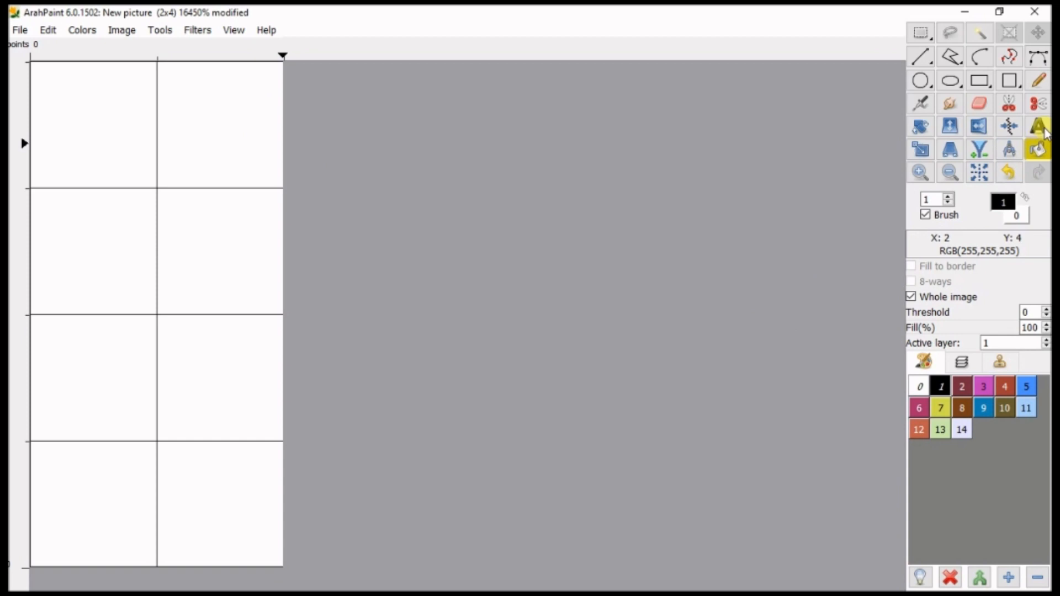
# Step: Draw a 2-2 warp rib with the pencil: black on the lower two pixels of column 1 and upper two of column 2
pyautogui.click(1040, 86)
pyautogui.click(926, 214)
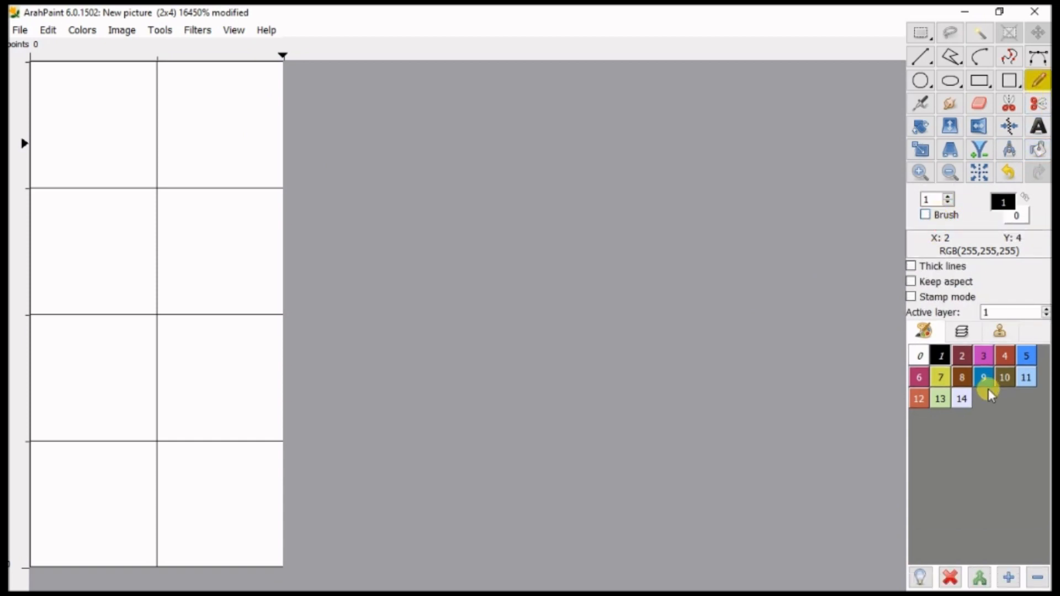
pyautogui.click(102, 508)
pyautogui.click(97, 393)
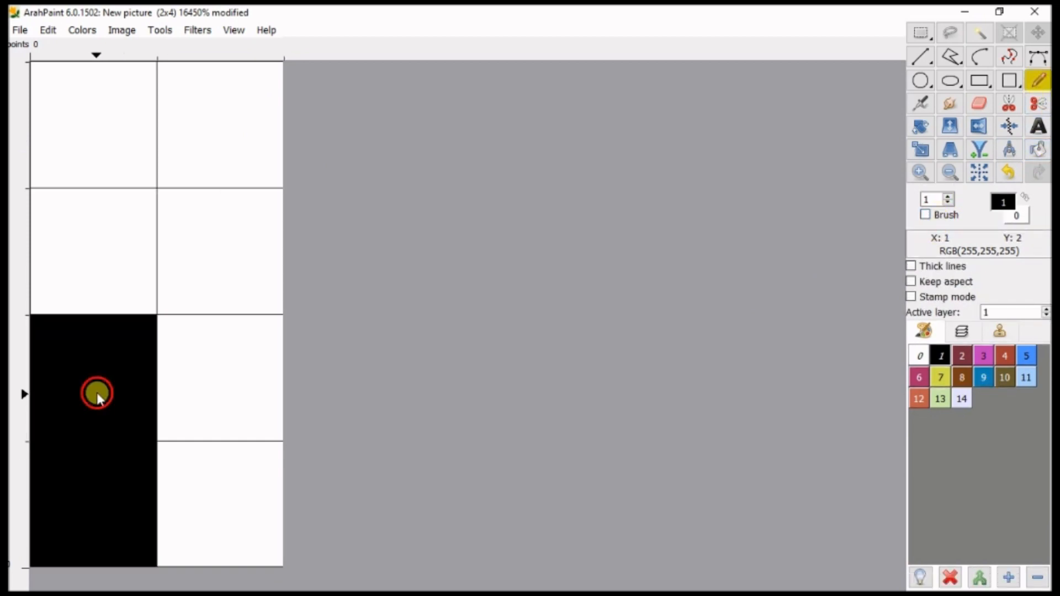
pyautogui.click(189, 254)
pyautogui.click(187, 152)
# Step: Save the weave as a PNG file named WarpRib2-2 in the Weaves folder
pyautogui.click(19, 30)
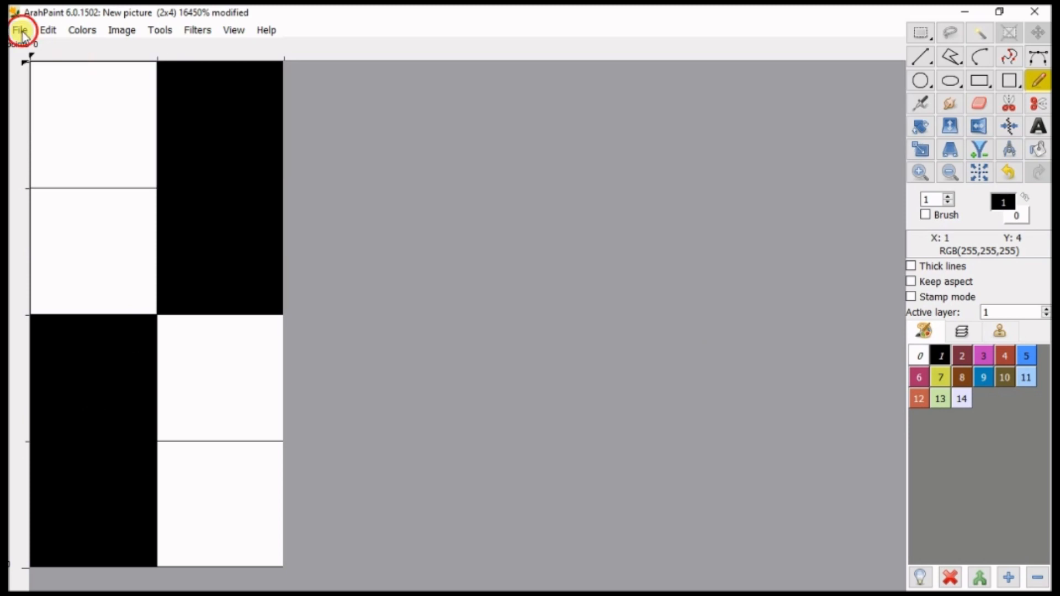
pyautogui.click(71, 166)
pyautogui.click(268, 331)
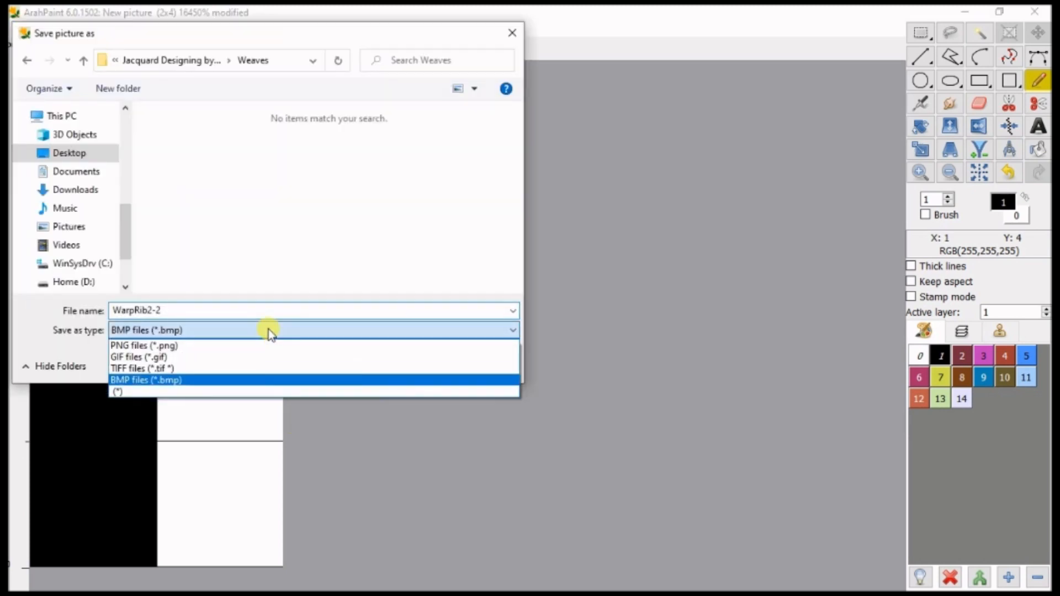
pyautogui.click(263, 346)
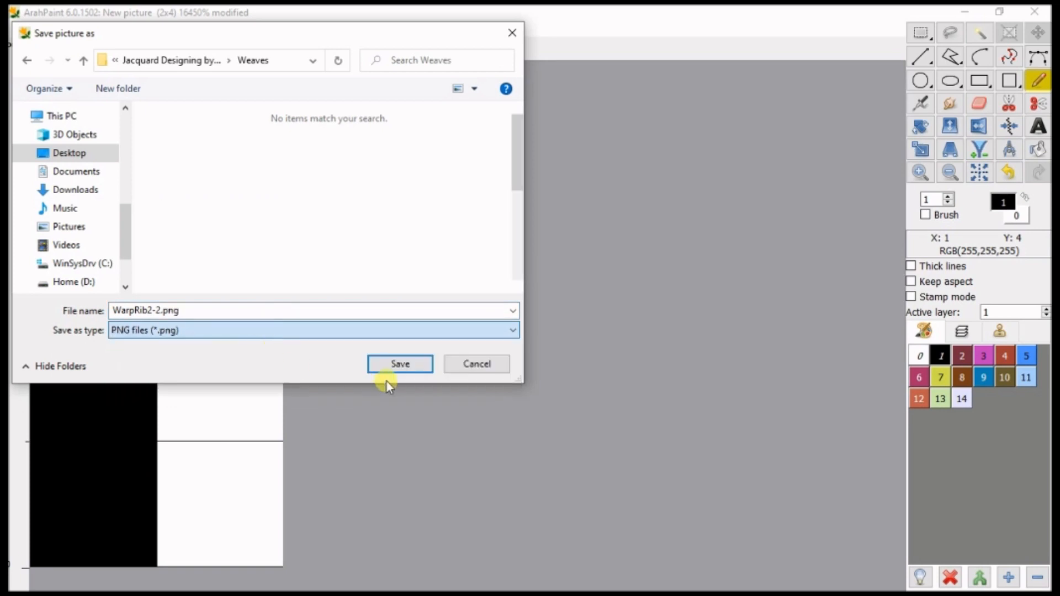
pyautogui.click(401, 365)
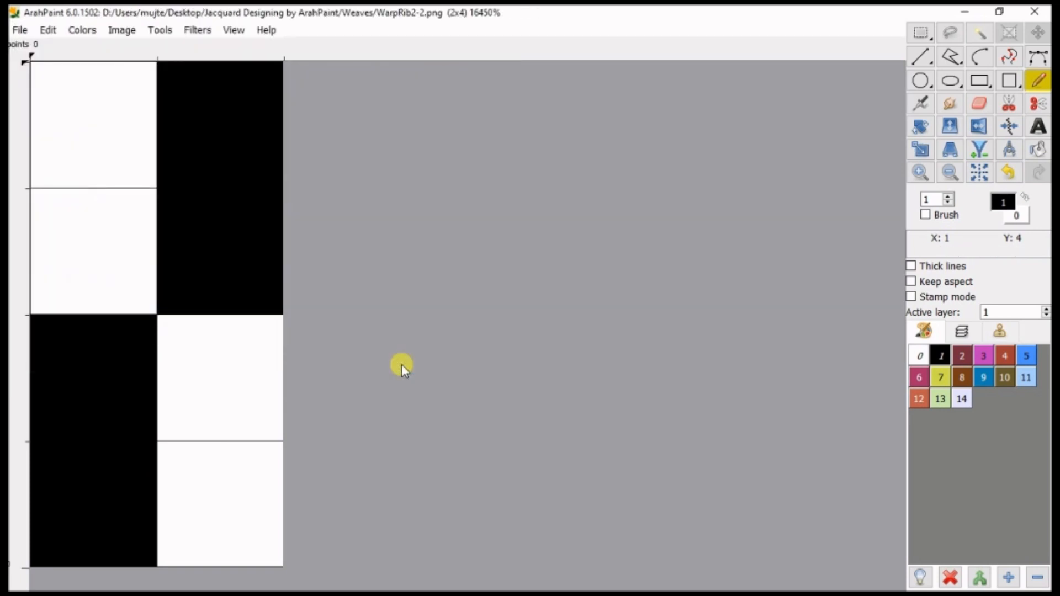
# Step: Reopen the recent loom file NTU_logo_LoomFile1.bmp and fit it to the window
pyautogui.click(20, 30)
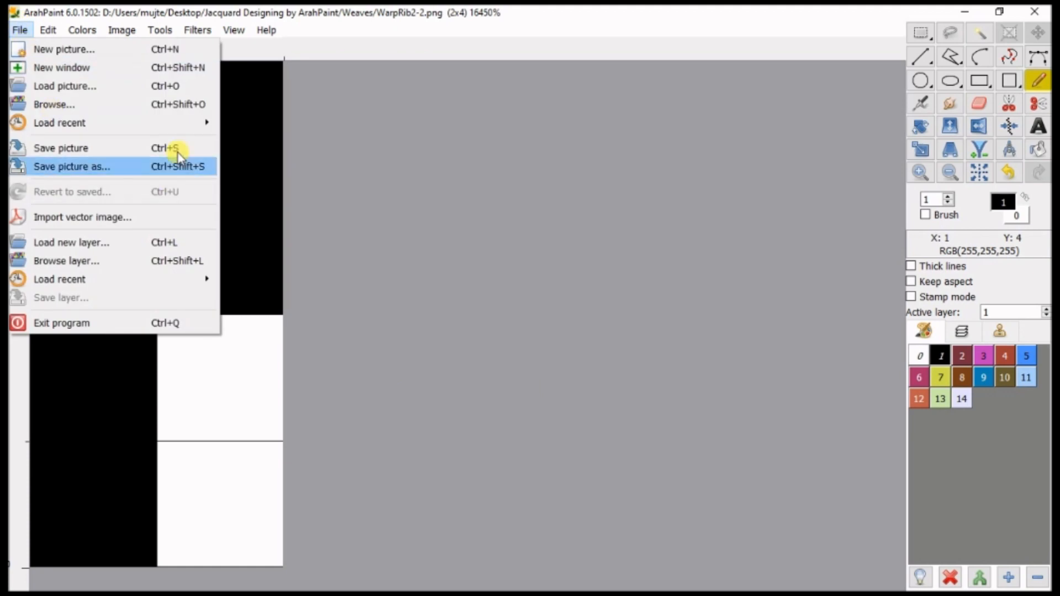
pyautogui.moveTo(178, 130)
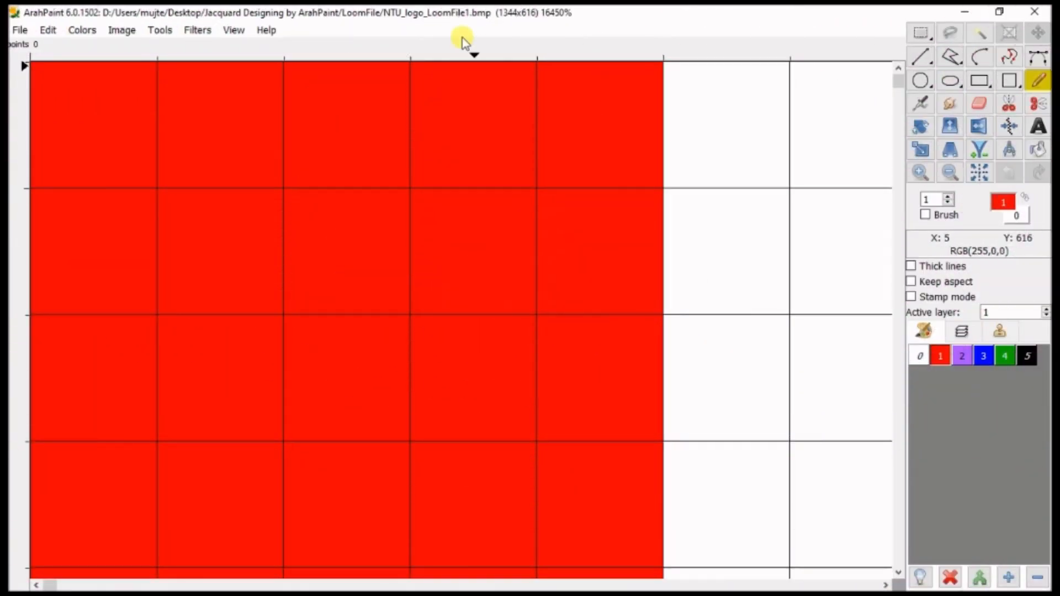
pyautogui.click(227, 30)
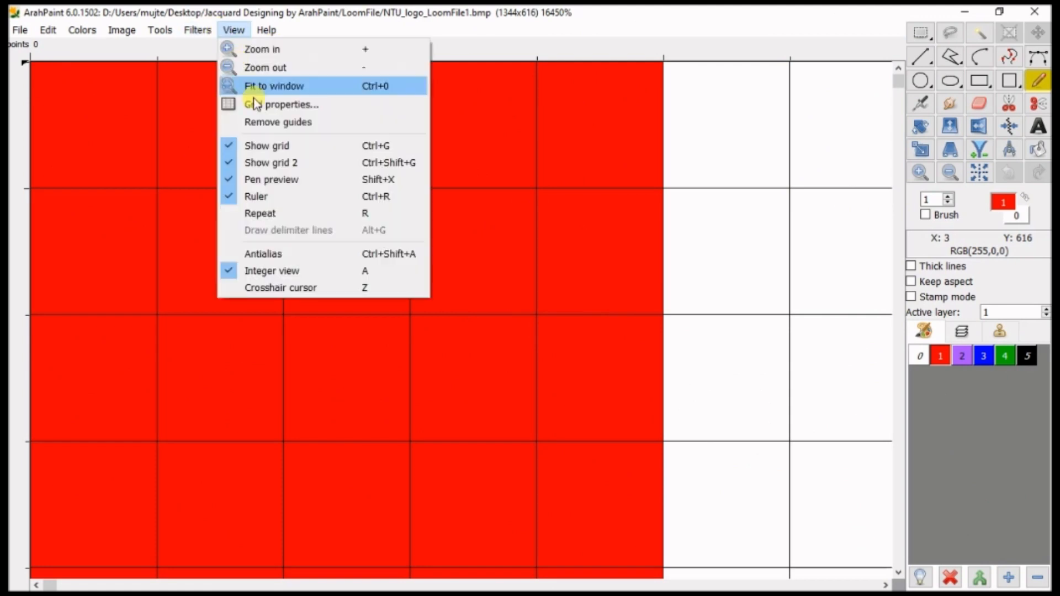
pyautogui.click(304, 86)
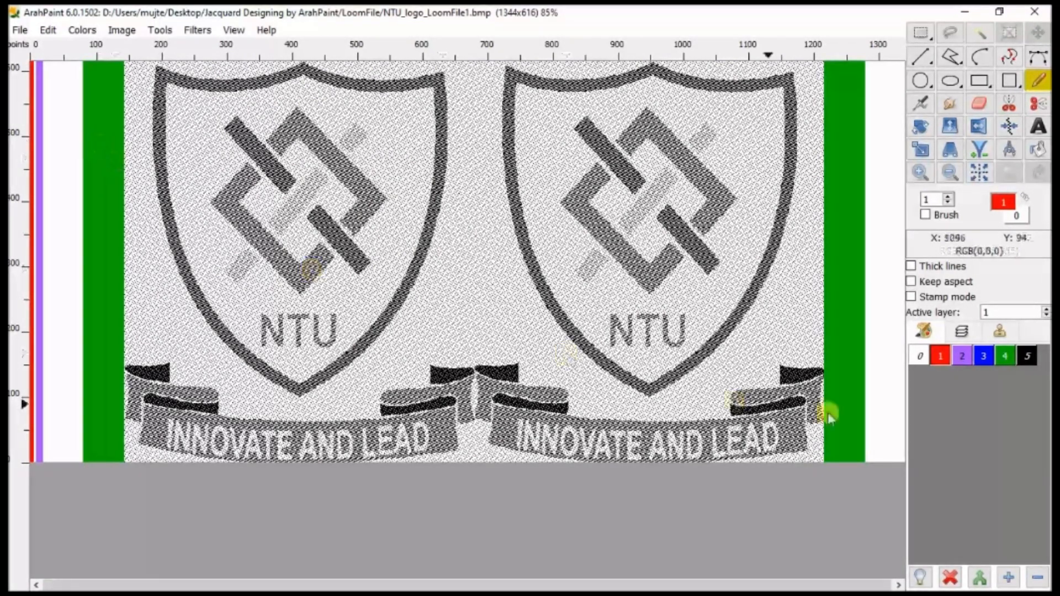
# Step: Load WarpRib2-2 from the Weaves folder as a fill brush and fill the green sections of the whole image with it
pyautogui.click(1037, 149)
pyautogui.click(925, 215)
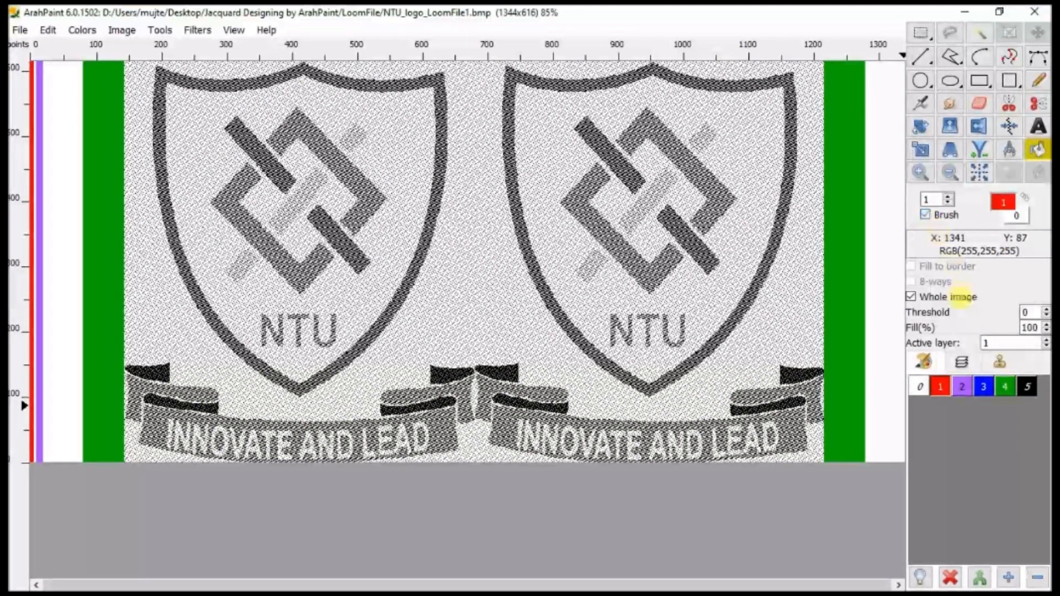
pyautogui.click(999, 361)
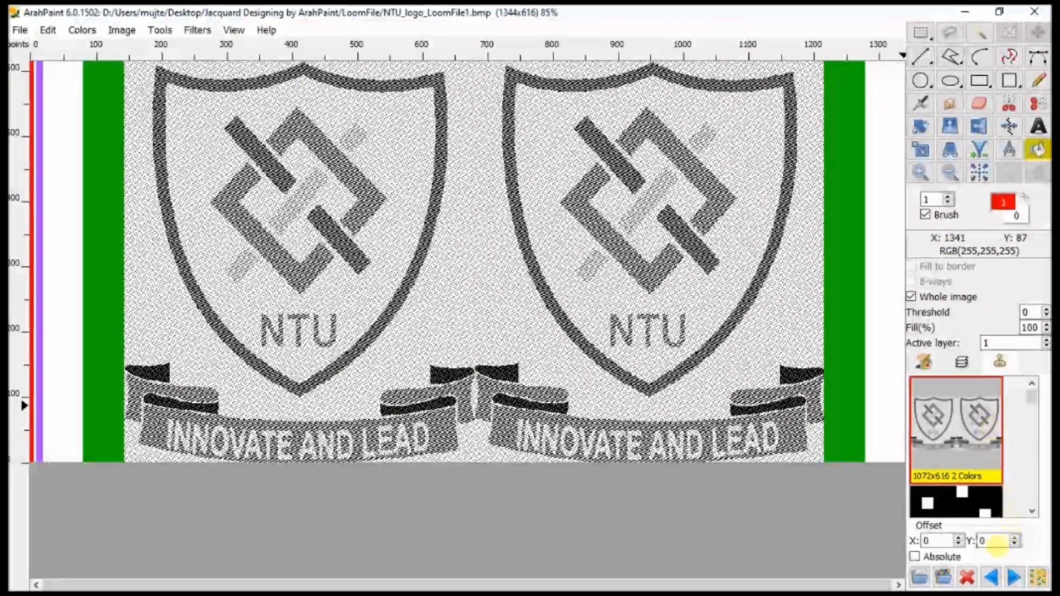
pyautogui.click(944, 577)
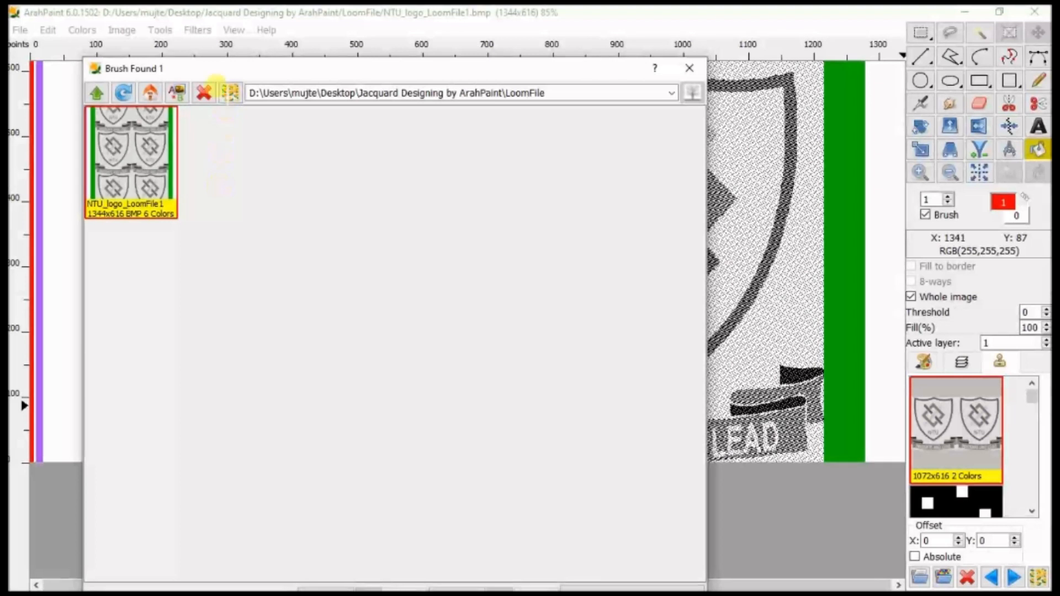
pyautogui.click(97, 92)
pyautogui.doubleClick(407, 200)
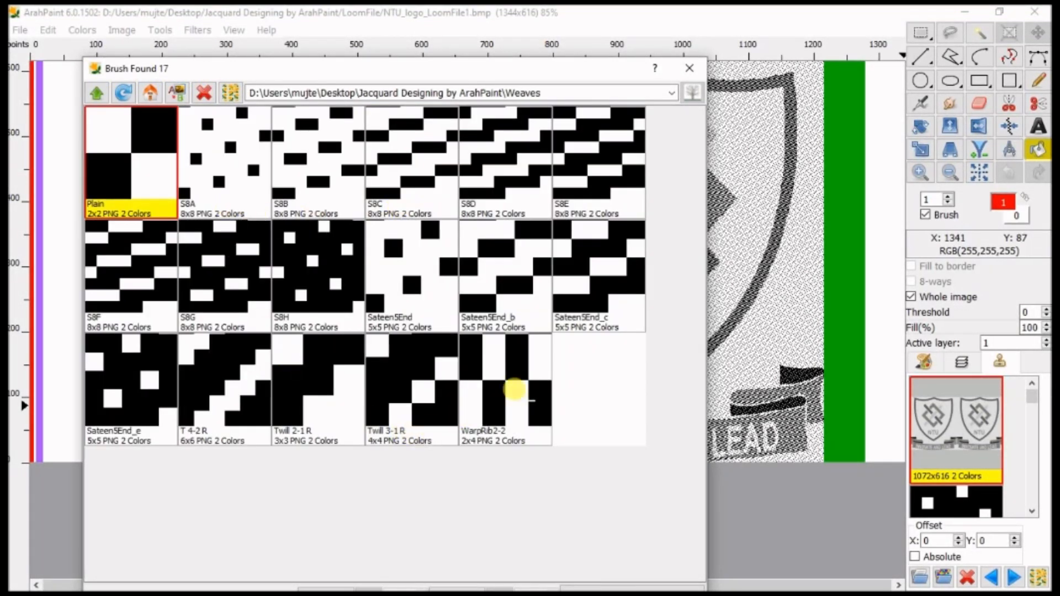
pyautogui.doubleClick(513, 387)
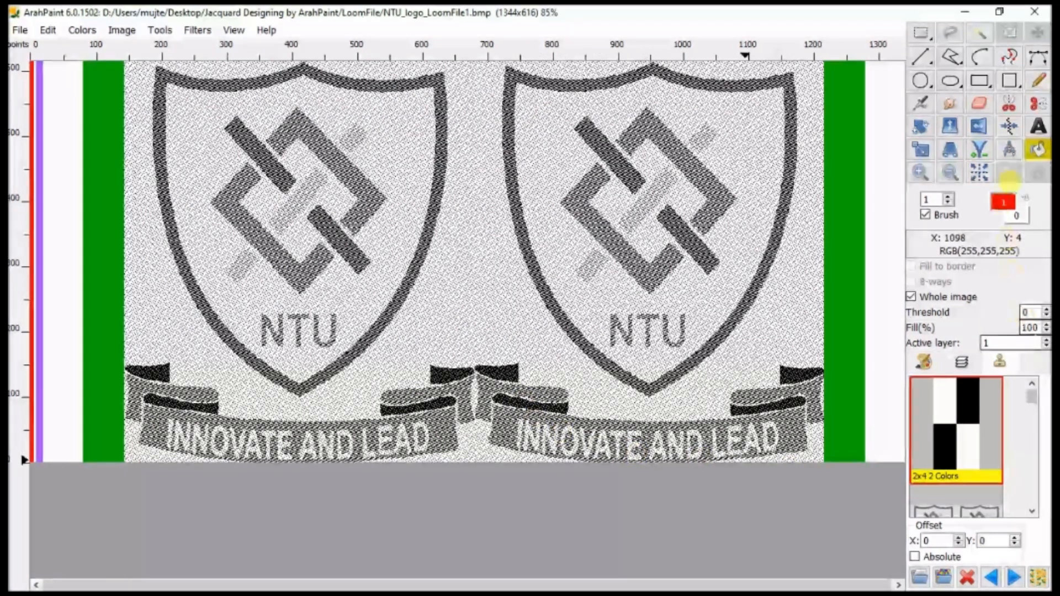
pyautogui.click(847, 273)
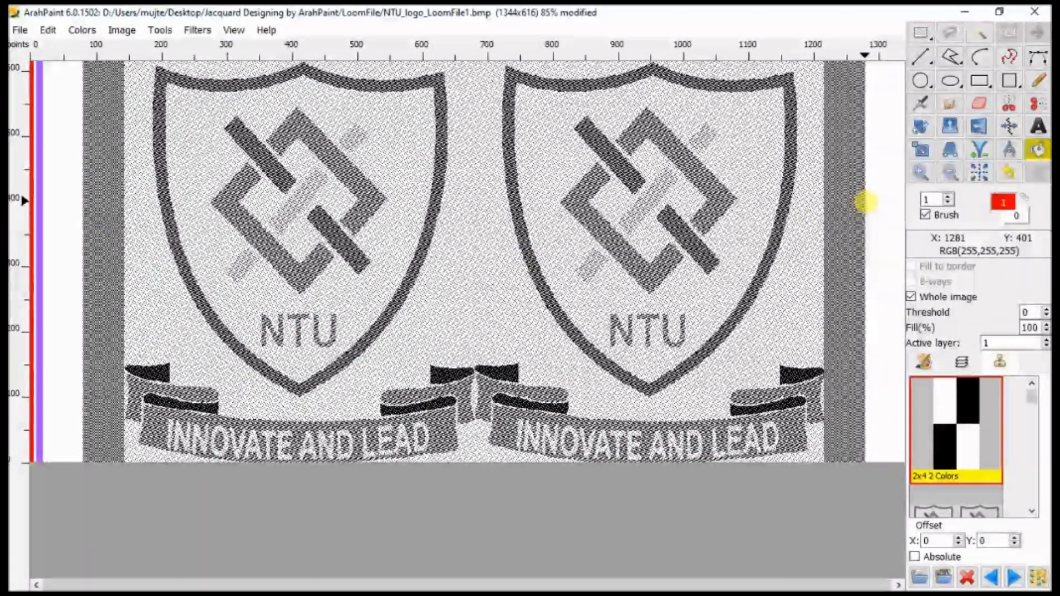
# Step: Select the first one-pixel-wide column of the red section over the full 616-pixel height
pyautogui.scroll(3, 57, 234)
pyautogui.scroll(2, 56, 234)
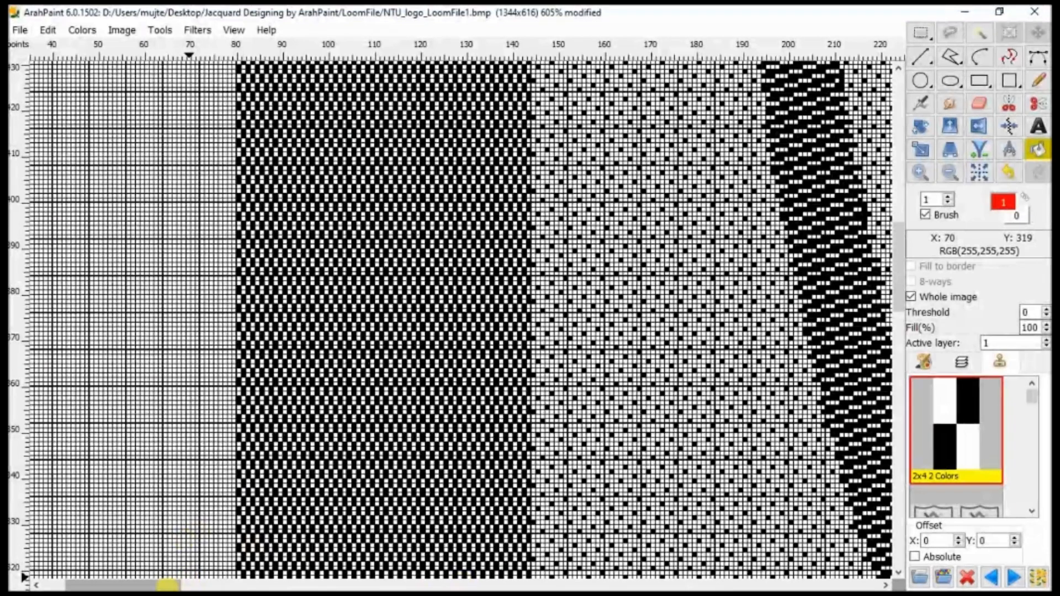
pyautogui.moveTo(167, 584); pyautogui.dragTo(55, 557)
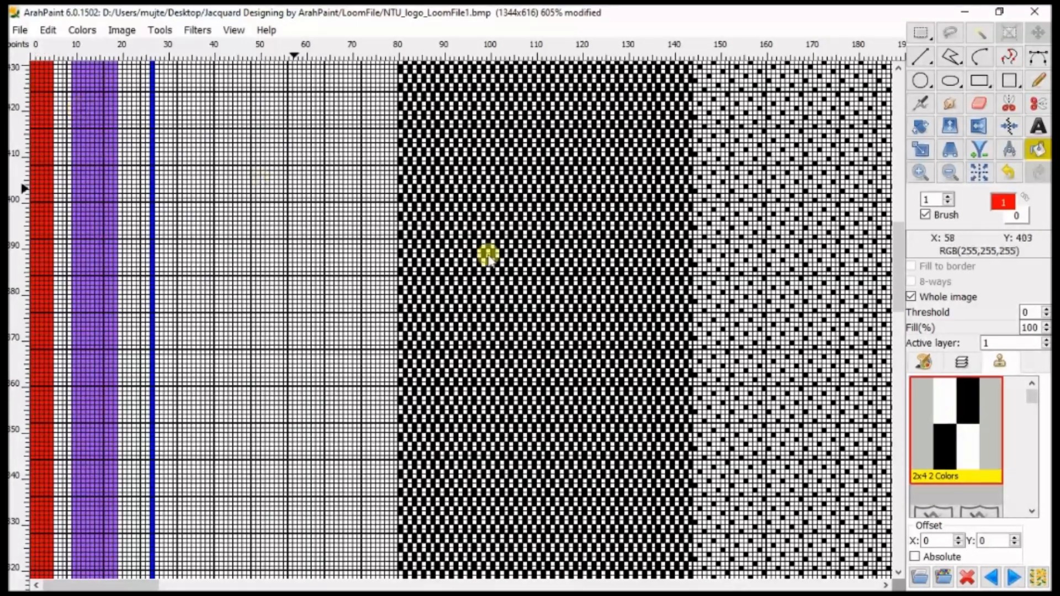
pyautogui.scroll(-2, 497, 289)
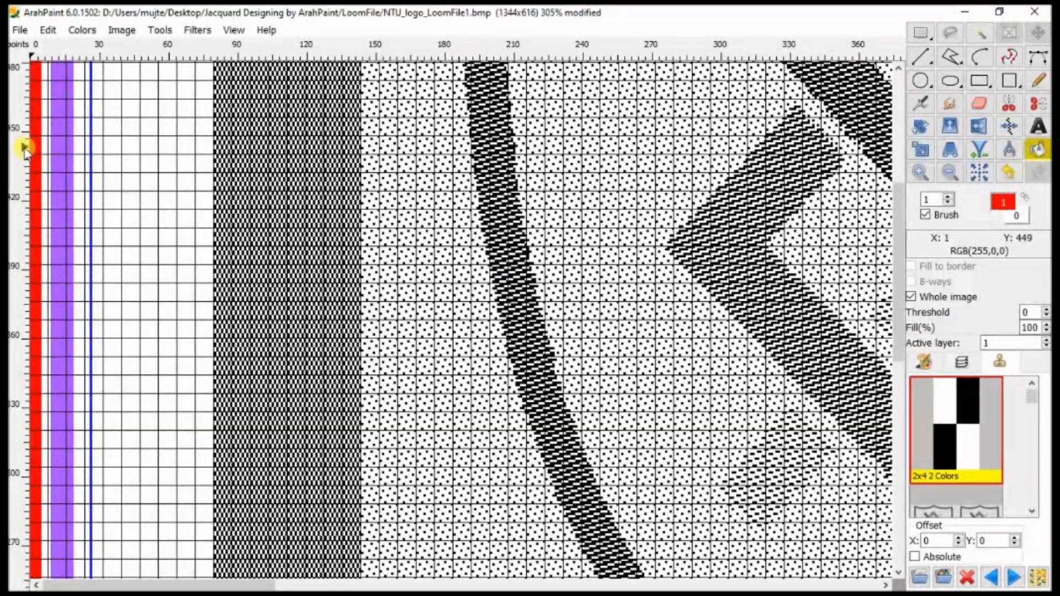
pyautogui.scroll(3, 64, 118)
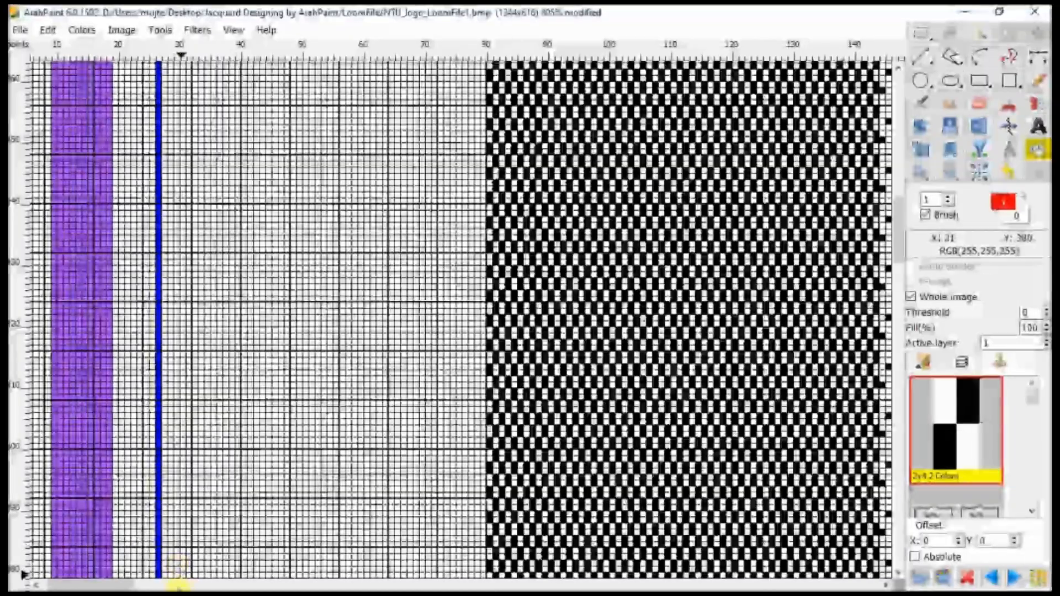
pyautogui.moveTo(114, 583); pyautogui.dragTo(72, 585)
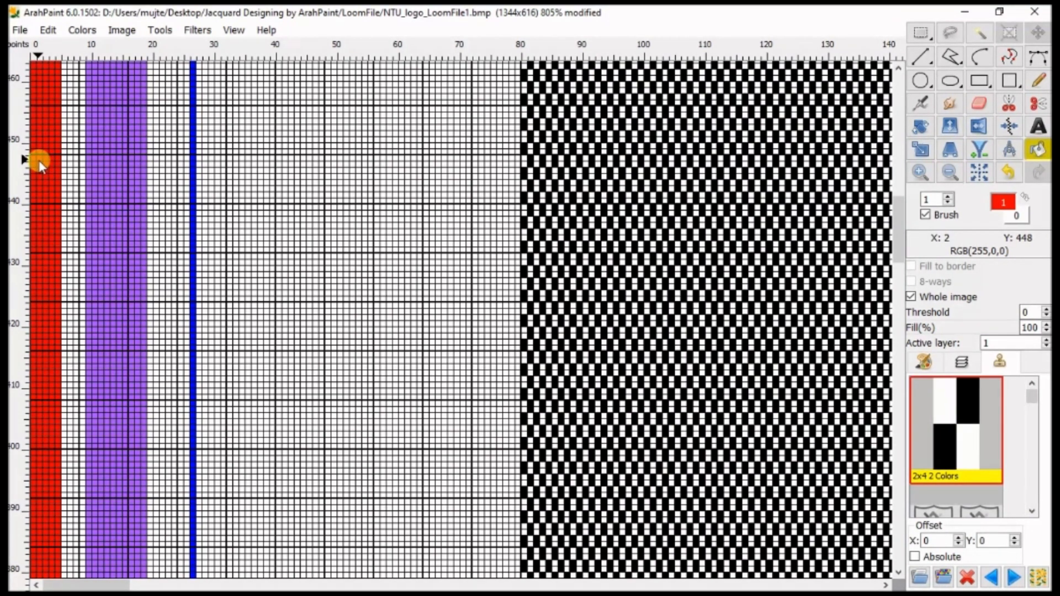
pyautogui.click(921, 34)
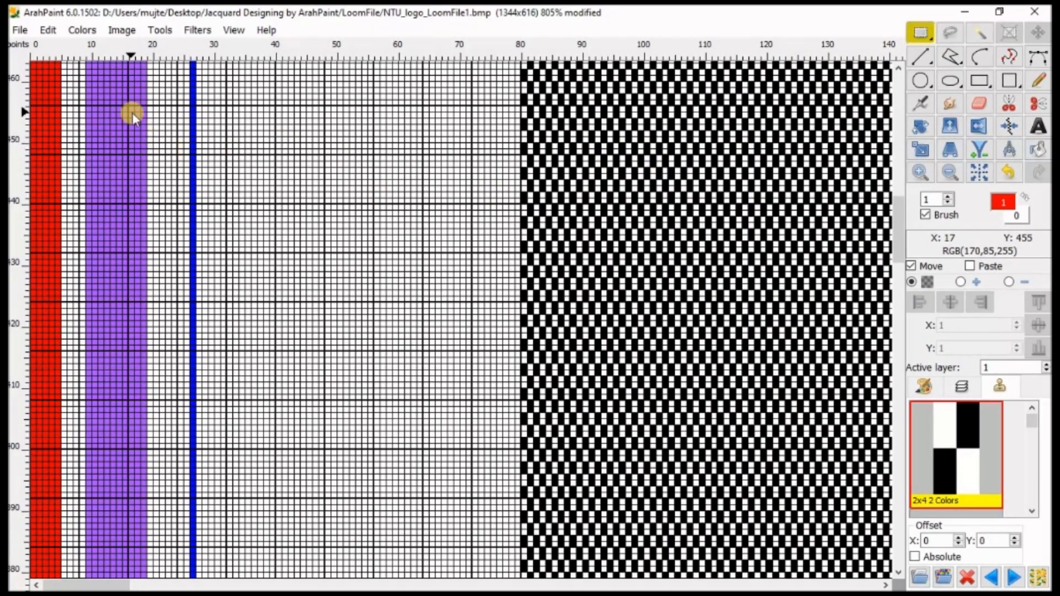
pyautogui.scroll(-5, 181, 254)
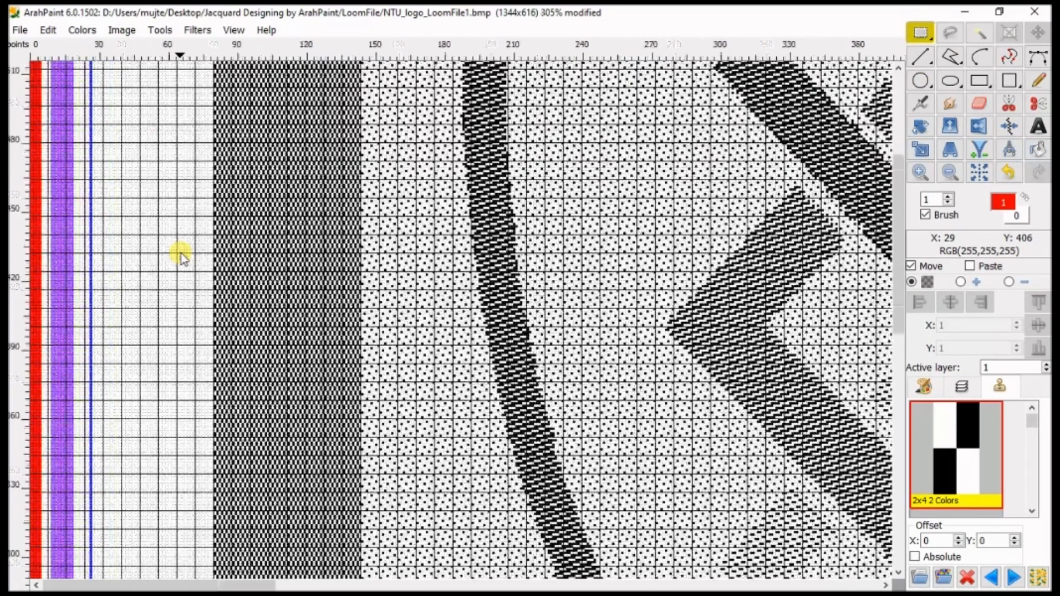
pyautogui.scroll(-2, 181, 254)
pyautogui.moveTo(45, 586); pyautogui.dragTo(27, 584)
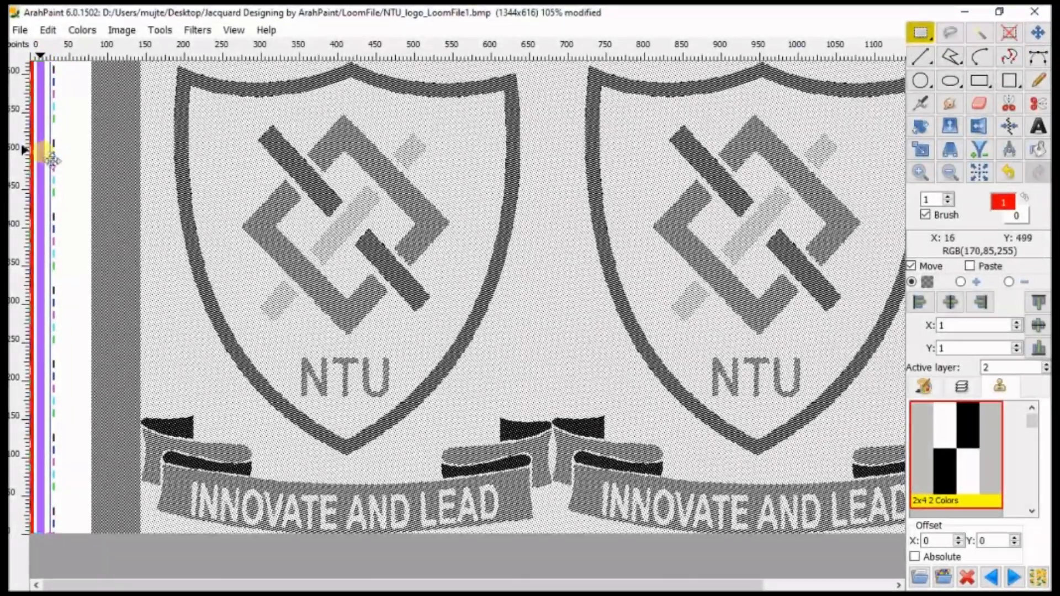
pyautogui.moveTo(53, 155); pyautogui.dragTo(38, 157)
# Step: Fill only the selected first column with solid black, color 5, without the brush pattern, and clear the selection
pyautogui.scroll(9, 41, 192)
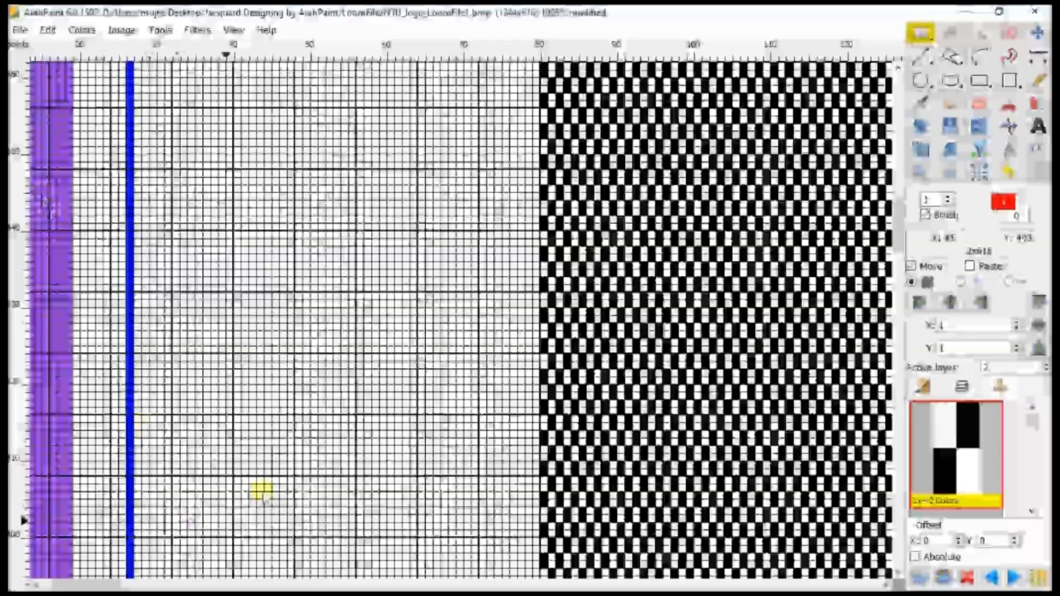
pyautogui.scroll(4, 83, 574)
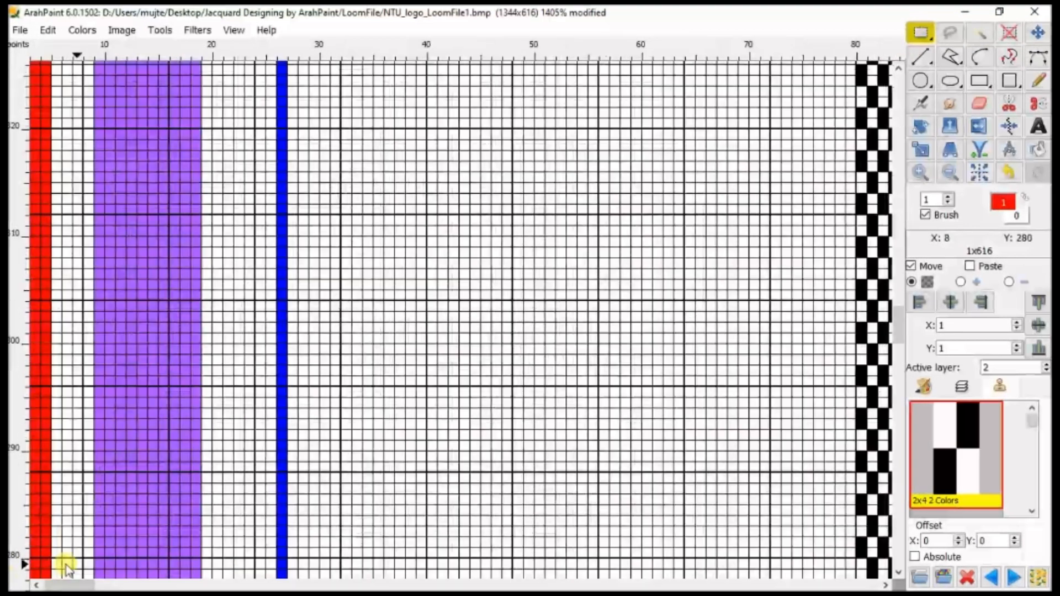
pyautogui.moveTo(66, 583); pyautogui.dragTo(41, 581)
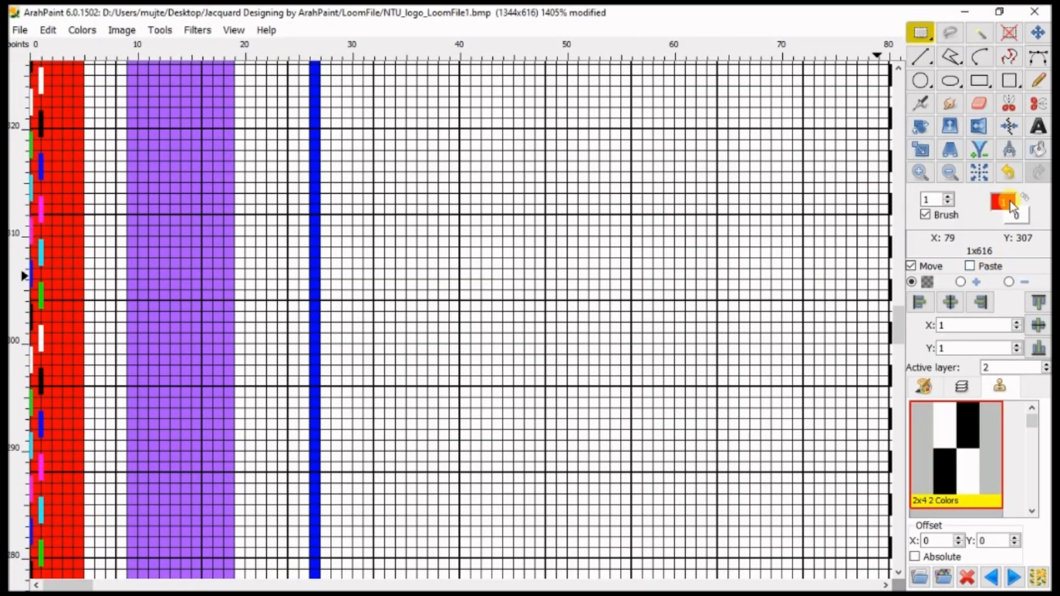
pyautogui.click(1038, 149)
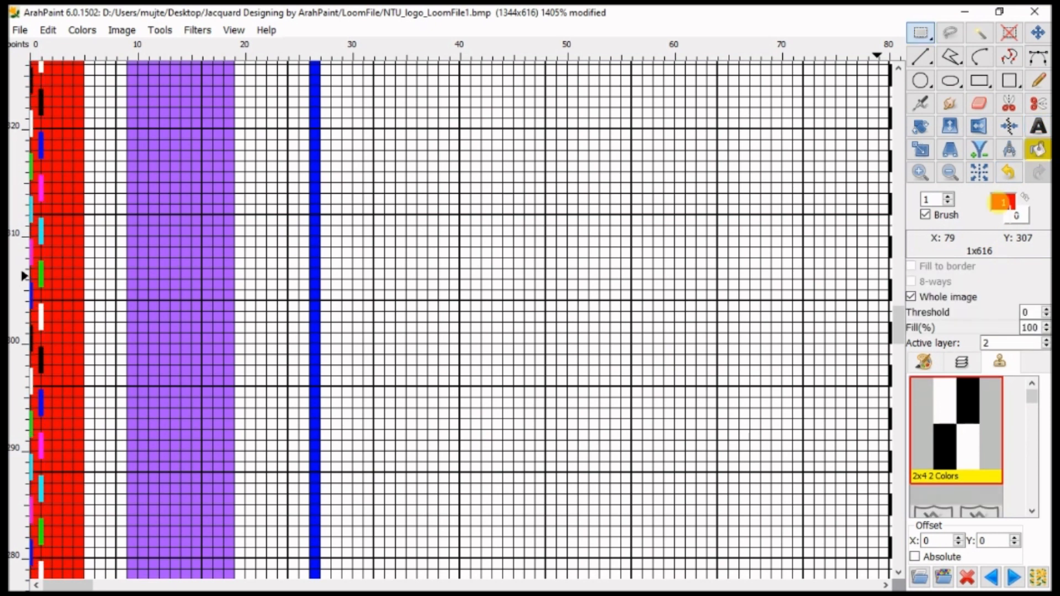
pyautogui.click(926, 215)
pyautogui.click(927, 298)
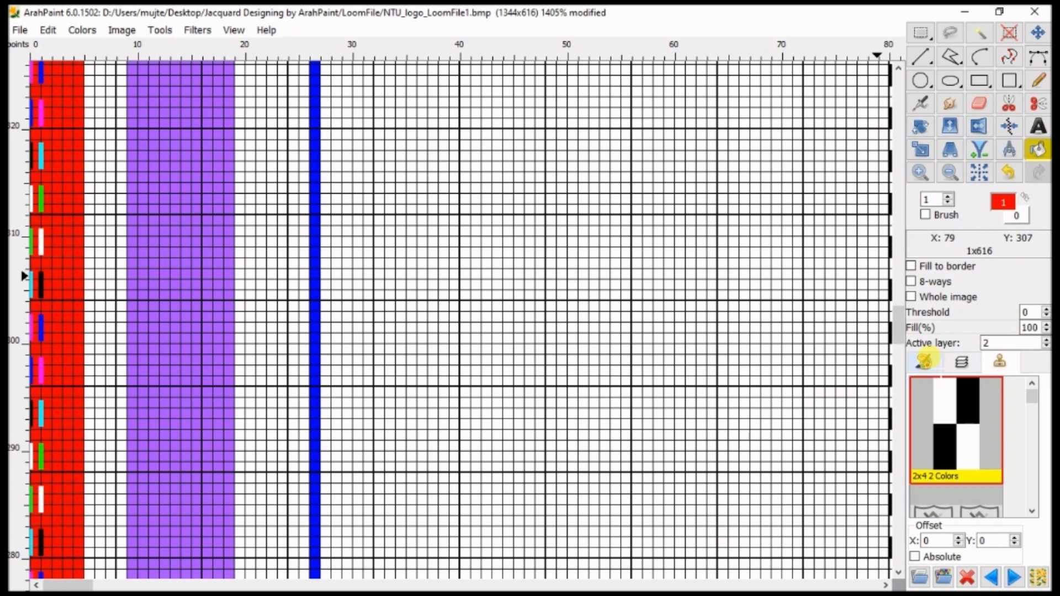
pyautogui.click(923, 360)
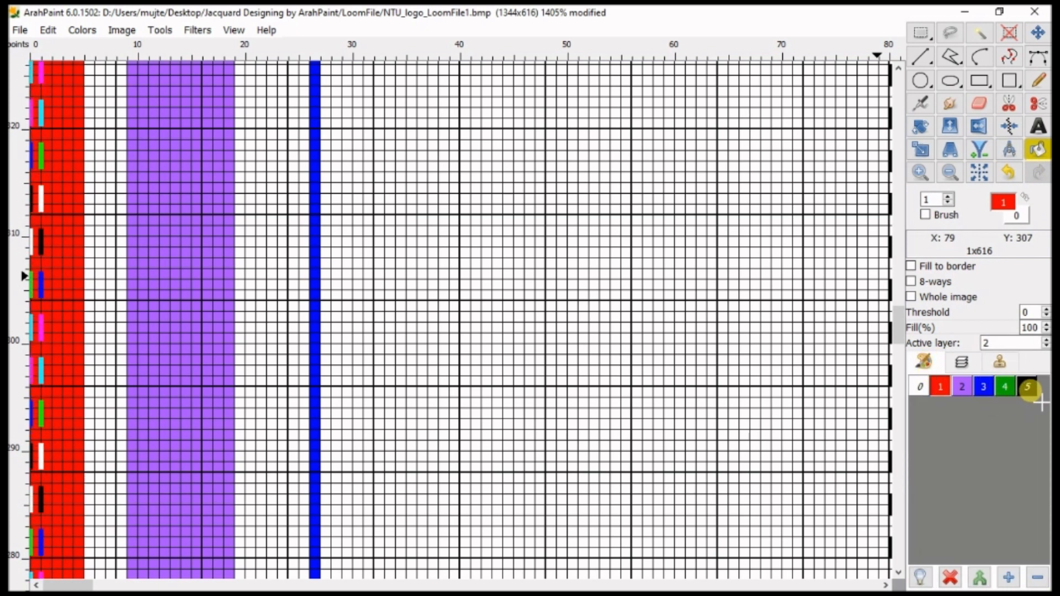
pyautogui.click(1028, 387)
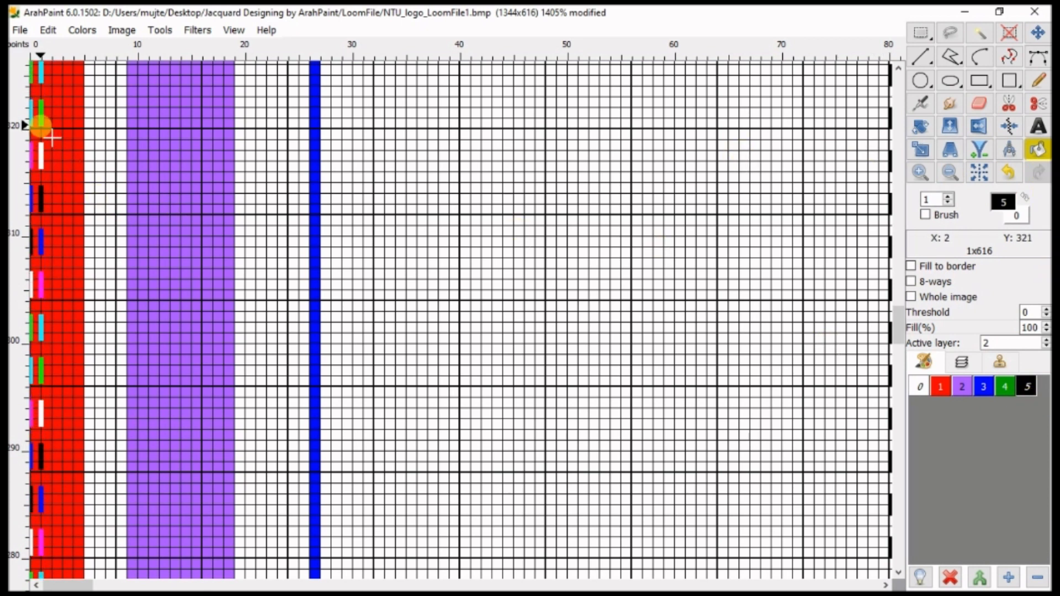
pyautogui.click(31, 130)
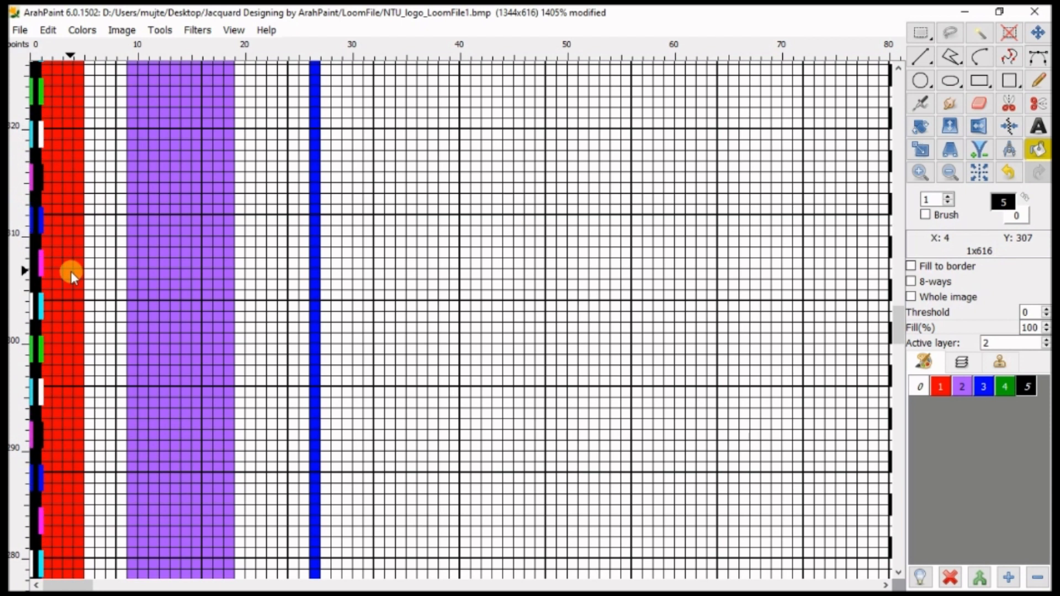
pyautogui.click(1013, 35)
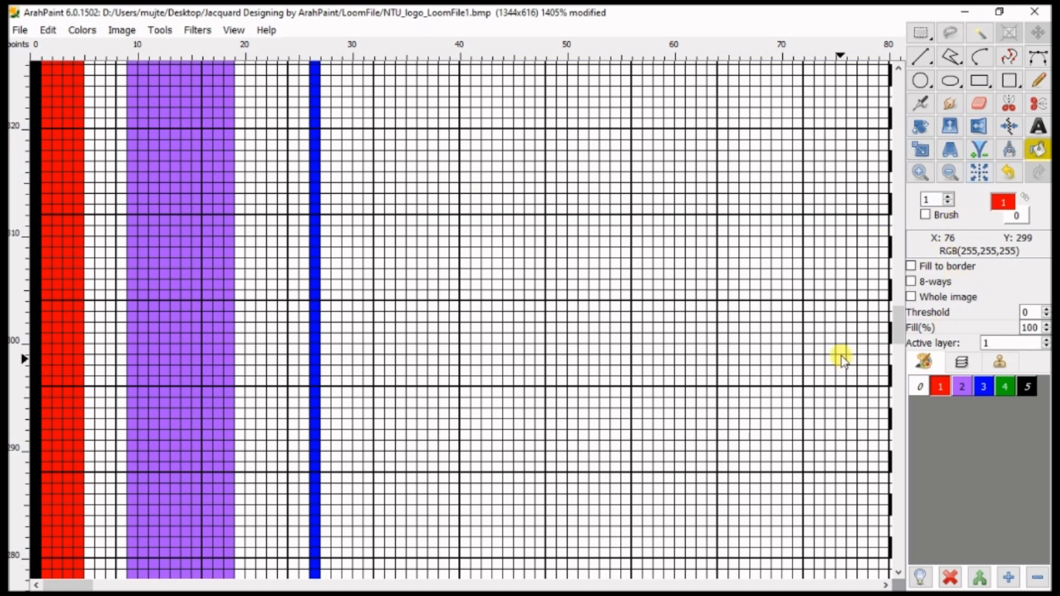
# Step: Fill the remainder of the red section with white, color 0, using the swapped foreground and background colors
pyautogui.moveTo(896, 314); pyautogui.dragTo(1005, 577)
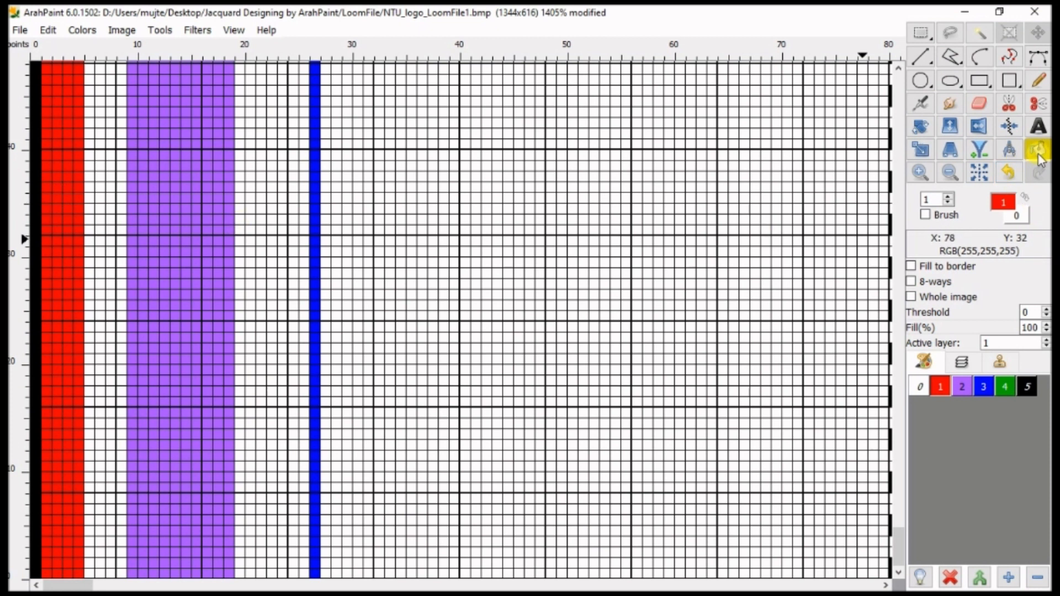
pyautogui.click(1026, 200)
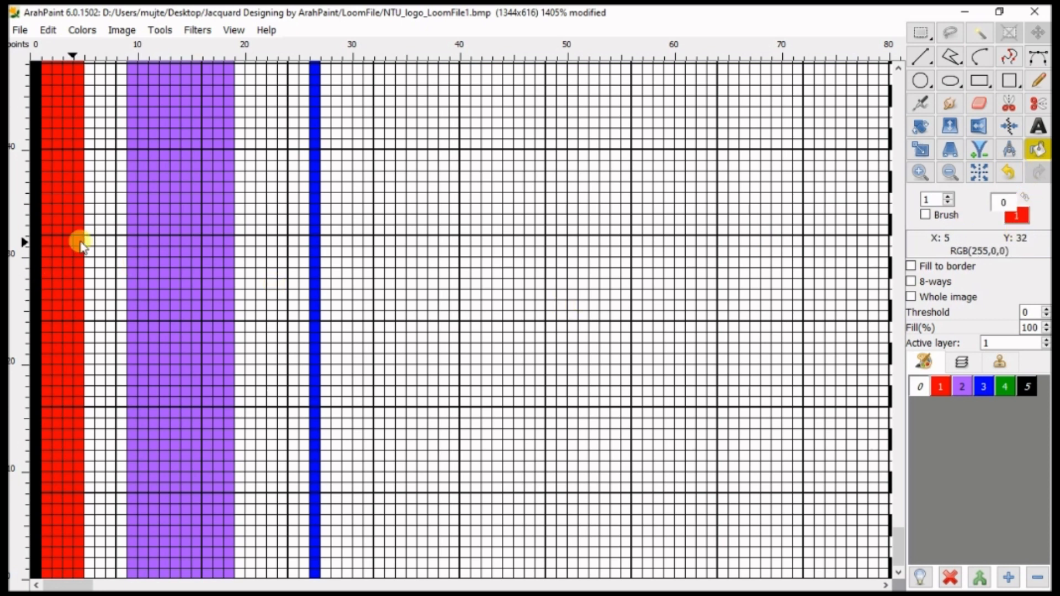
pyautogui.click(77, 236)
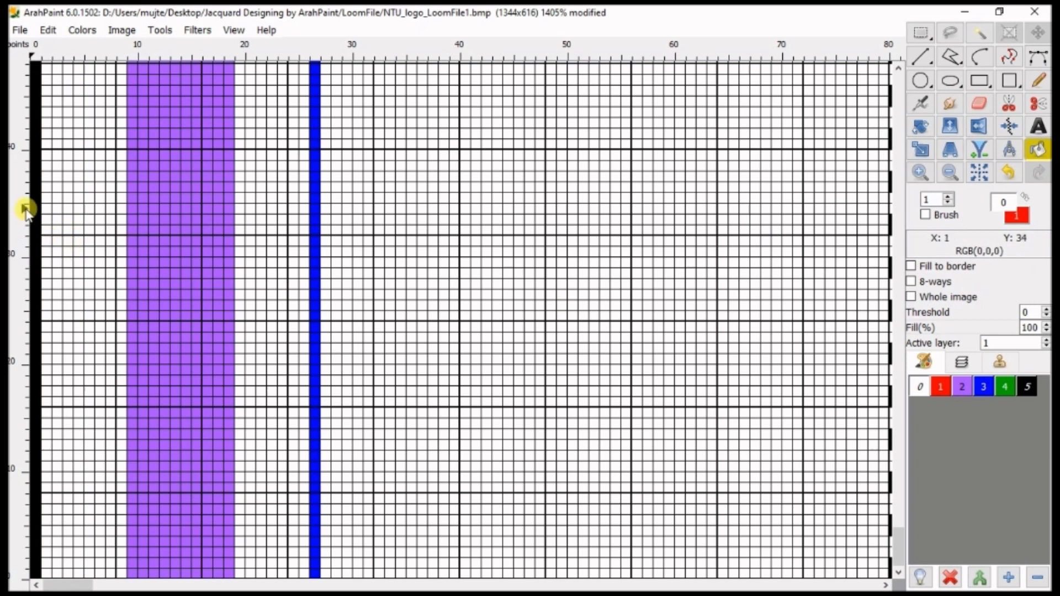
pyautogui.scroll(5, 740, 329)
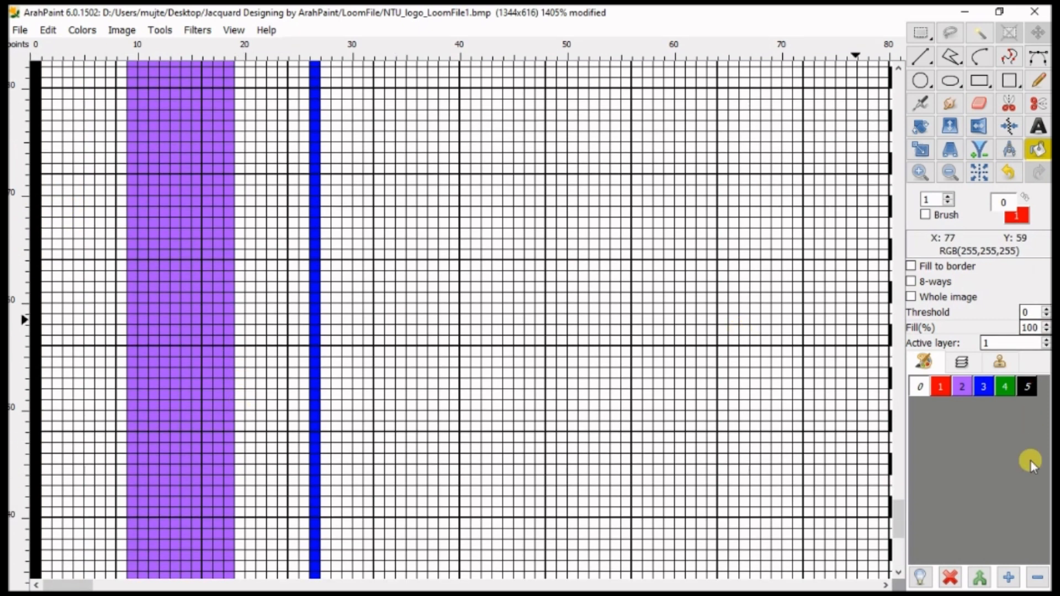
pyautogui.moveTo(895, 509); pyautogui.dragTo(897, 88)
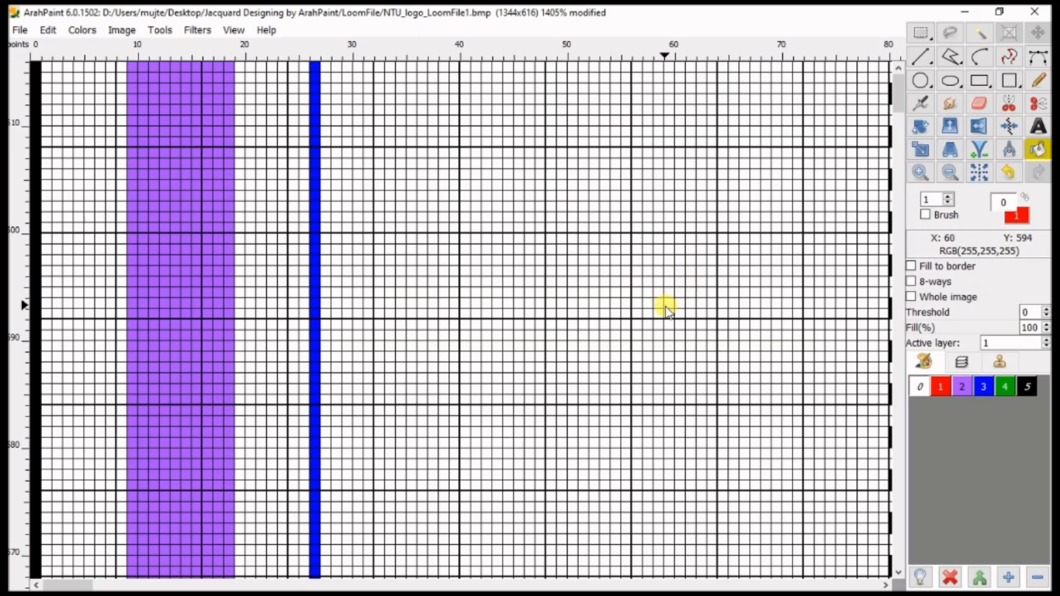
pyautogui.scroll(-9, 476, 350)
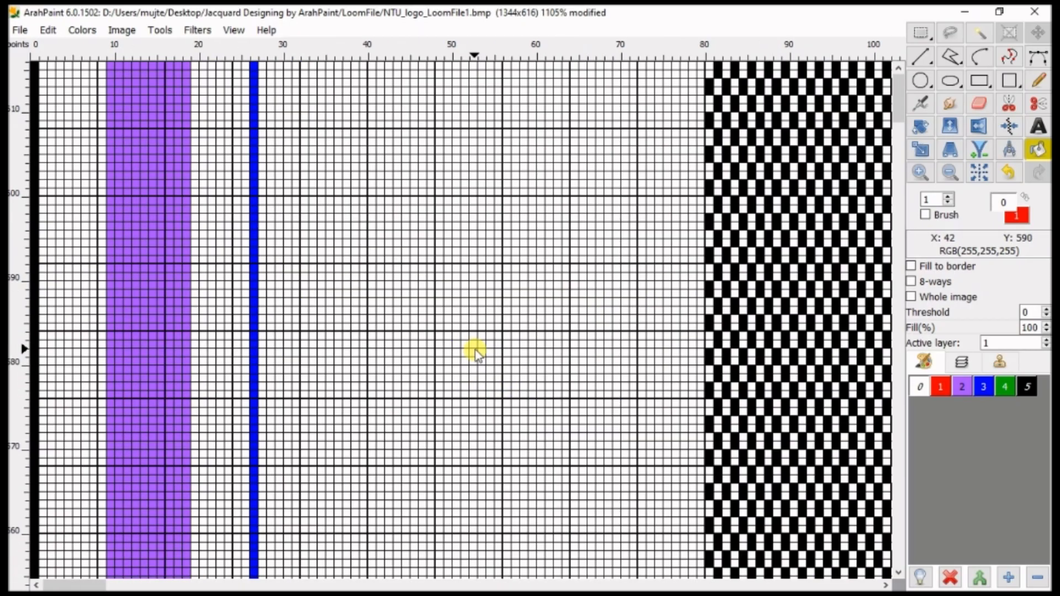
pyautogui.scroll(-5, 476, 350)
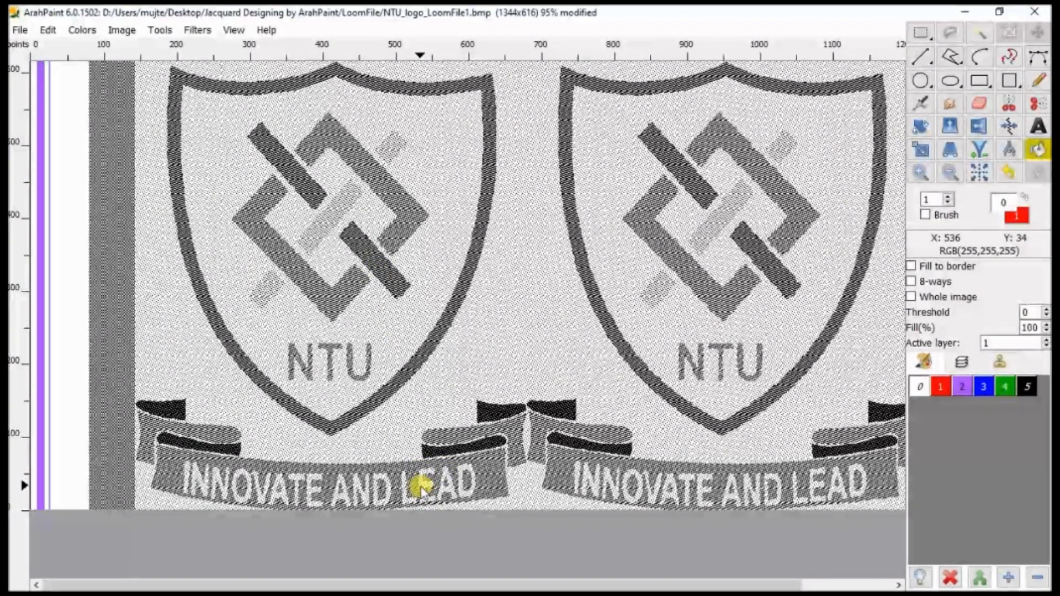
# Step: Switch to Calculator and enter 60 in Programmer mode to read its binary form
pyautogui.press('super+r')
pyautogui.write('ca')
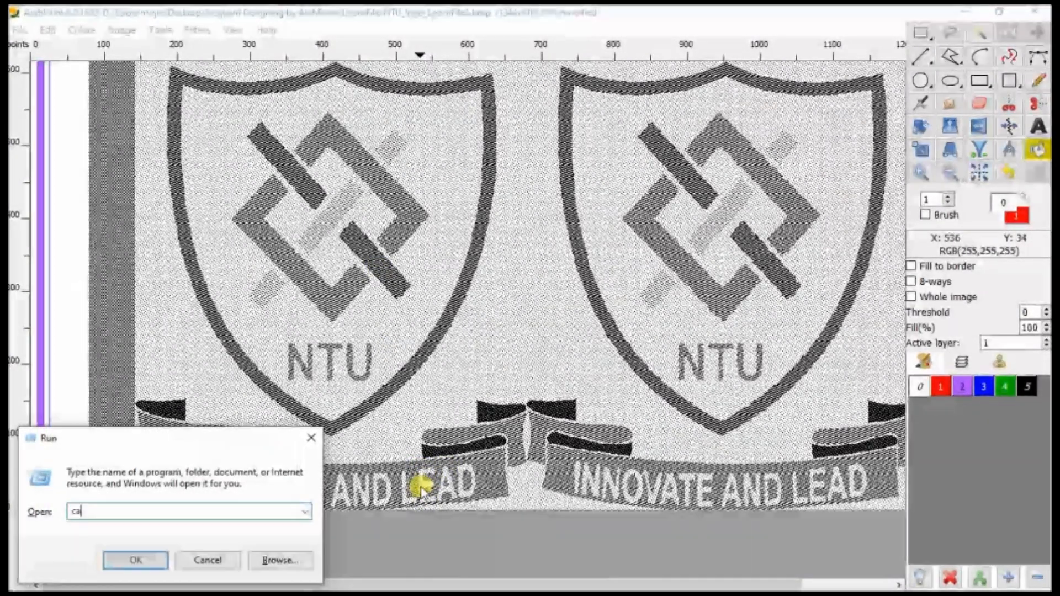
pyautogui.write('lc')
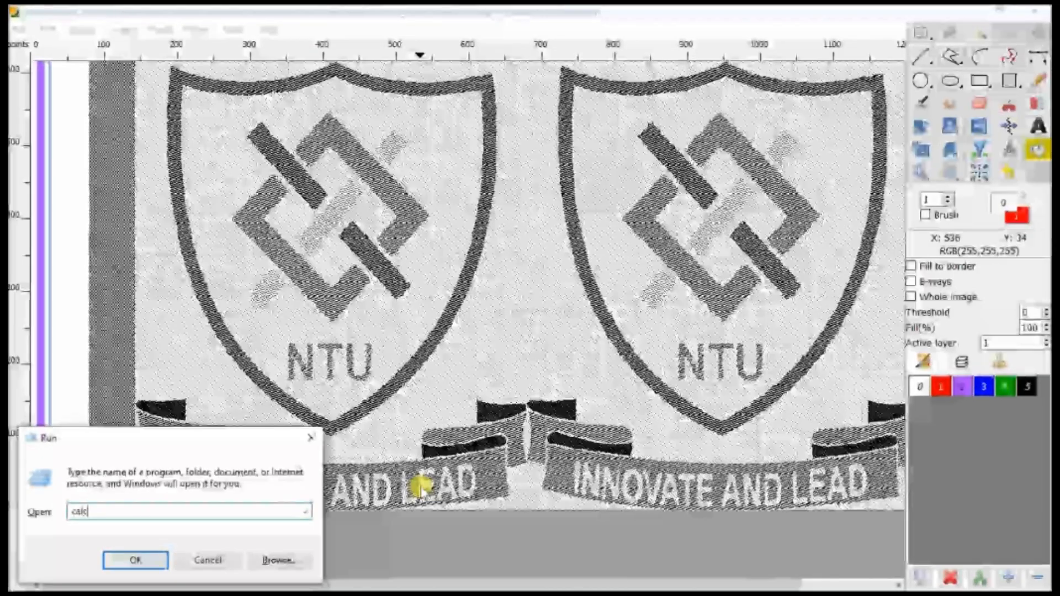
pyautogui.press('Return')
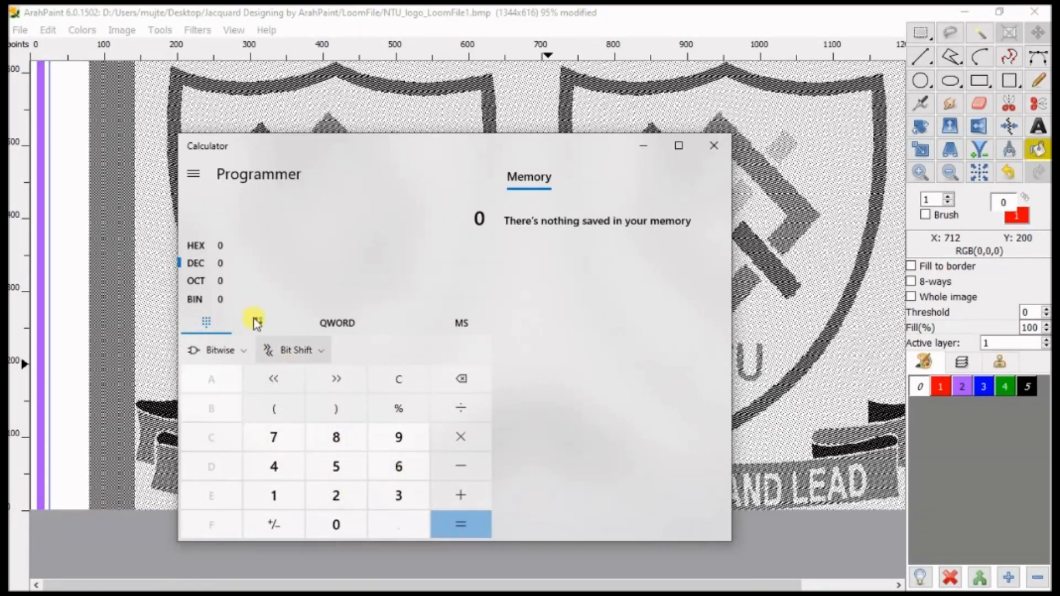
pyautogui.click(397, 470)
pyautogui.click(336, 523)
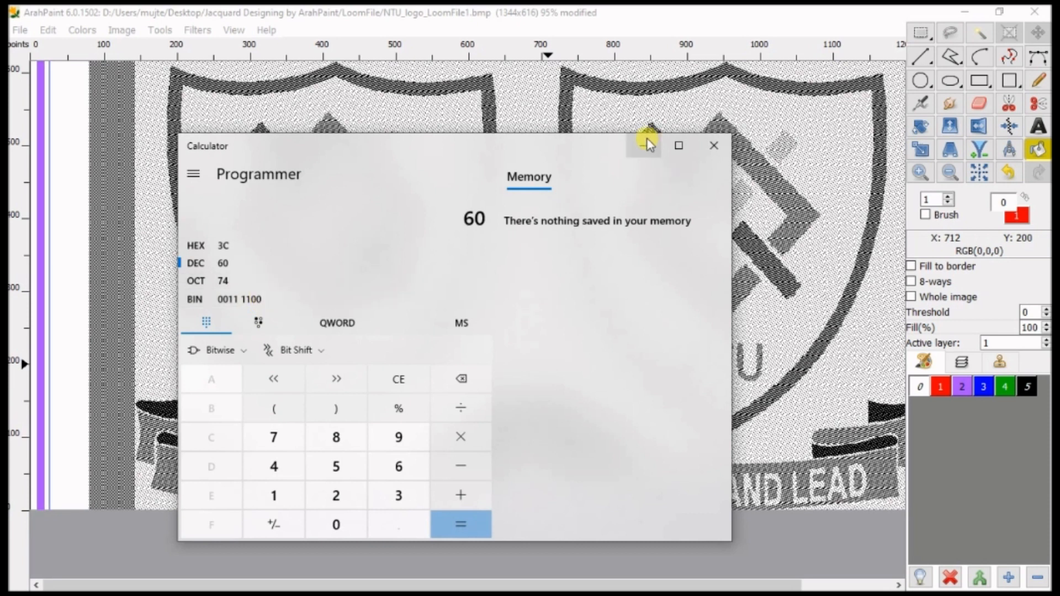
# Step: Save the loom file changes and create a new white 8-bit palette picture 10 pixels wide and 1 pixel high
pyautogui.click(176, 16)
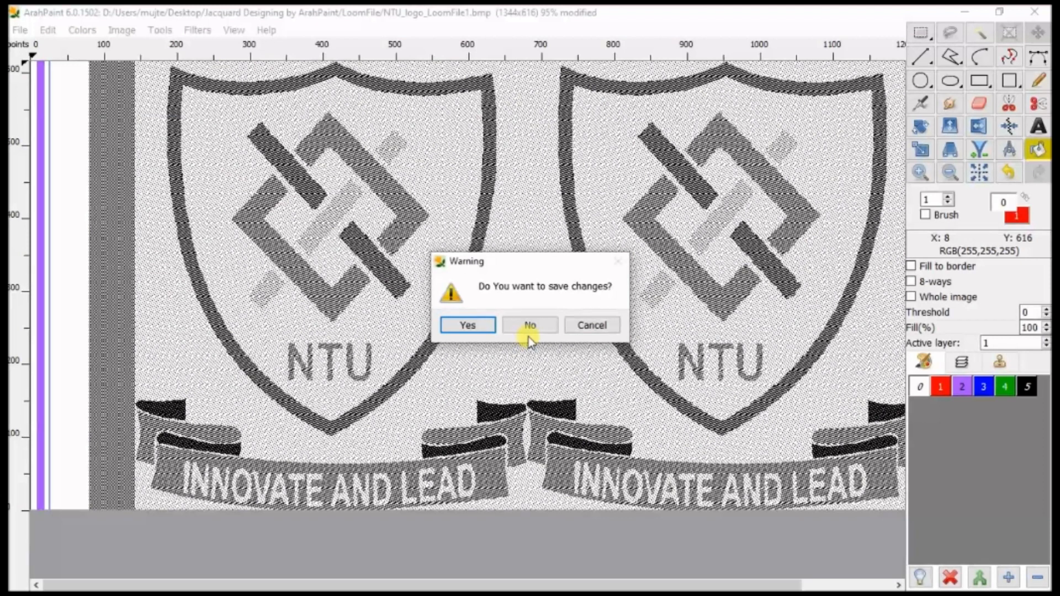
pyautogui.click(476, 324)
pyautogui.click(554, 182)
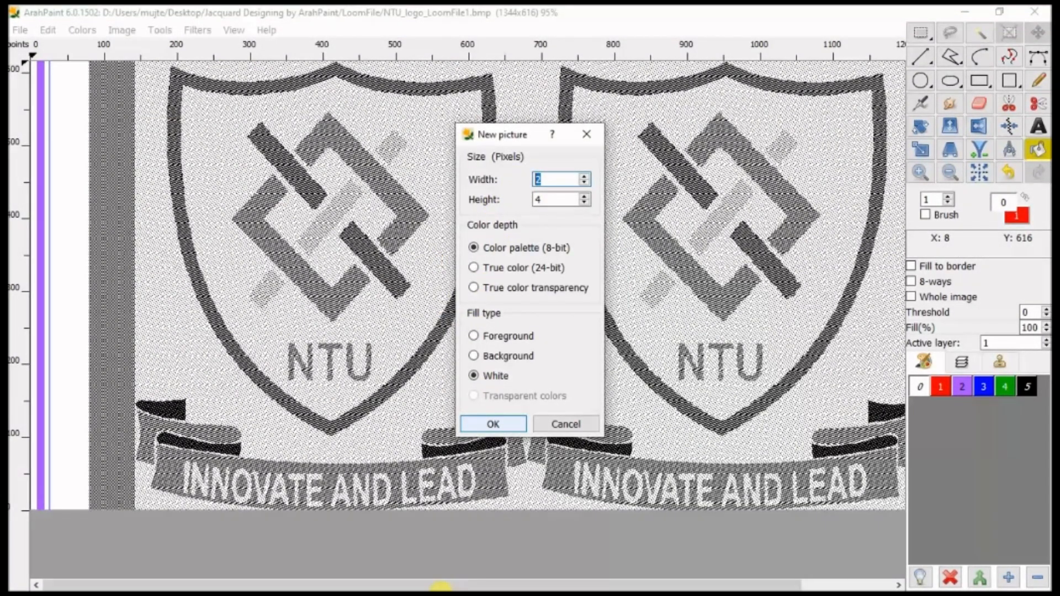
pyautogui.click(554, 182)
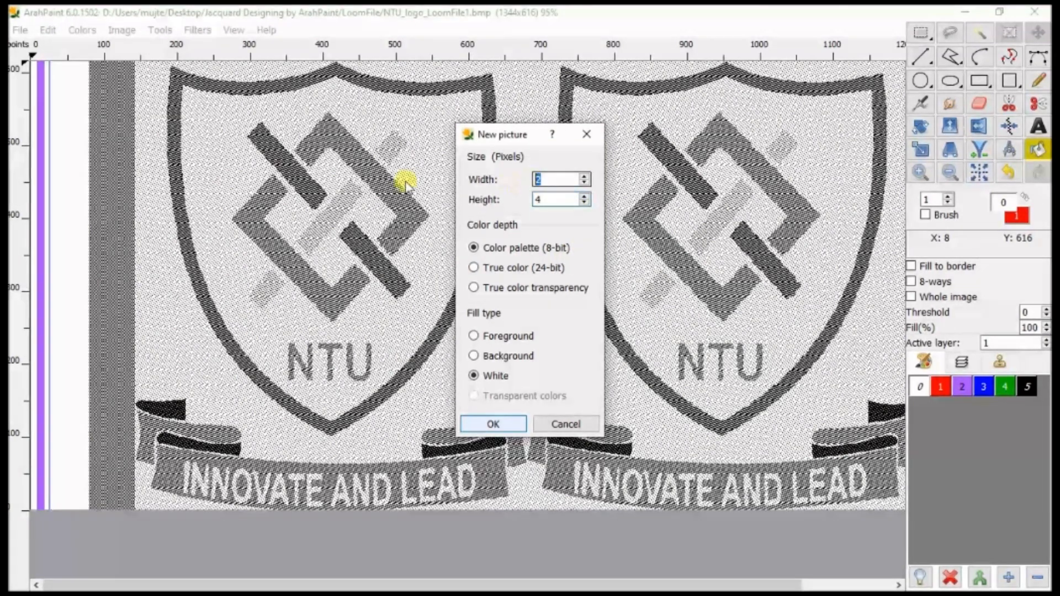
pyautogui.write('10')
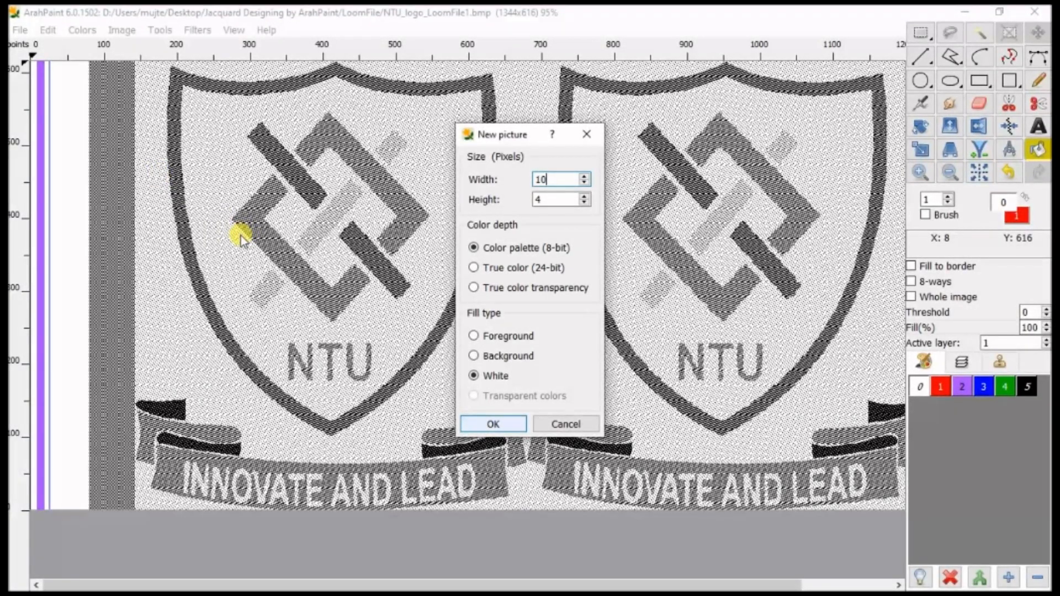
pyautogui.moveTo(545, 200); pyautogui.dragTo(517, 205)
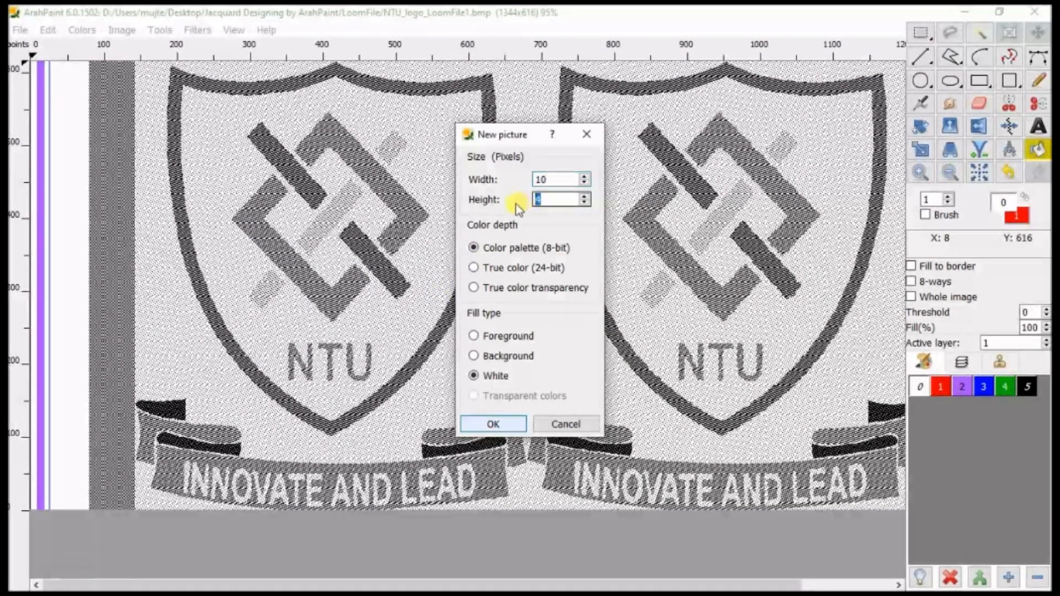
pyautogui.click(493, 424)
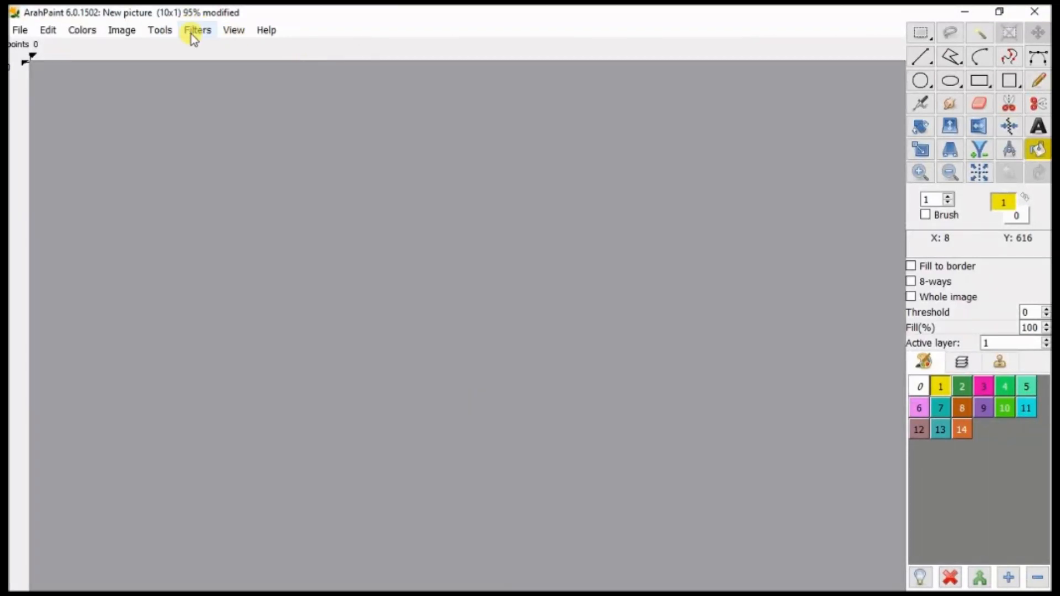
pyautogui.click(234, 30)
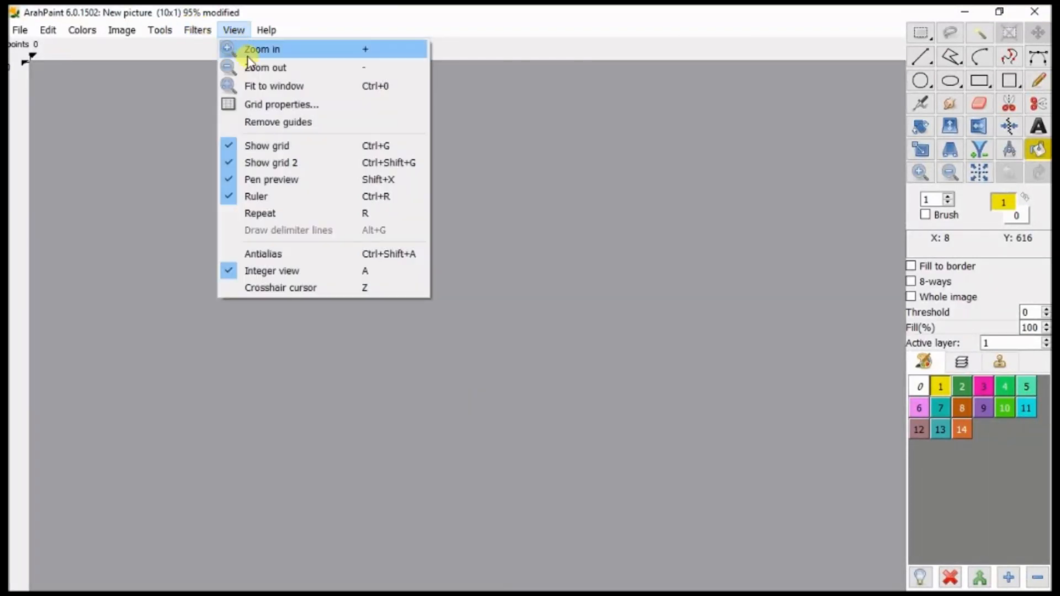
pyautogui.click(287, 86)
pyautogui.scroll(-2, 284, 149)
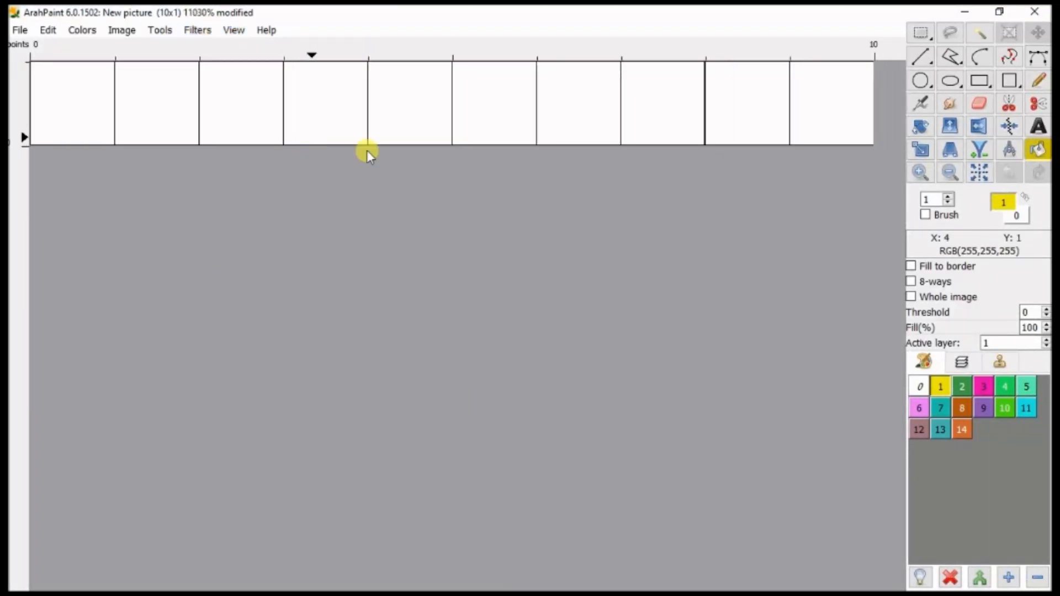
# Step: Change palette color 1 to black and pencil in the third to sixth pixels of the row, following the binary form of 60
pyautogui.hotkey('alt', 'Tab')
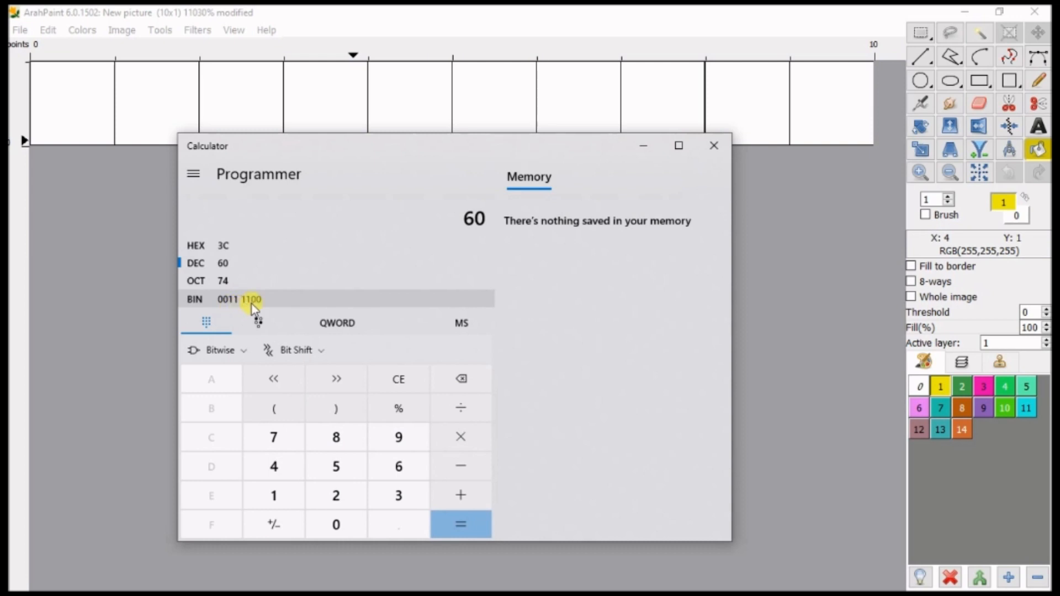
pyautogui.click(1013, 476)
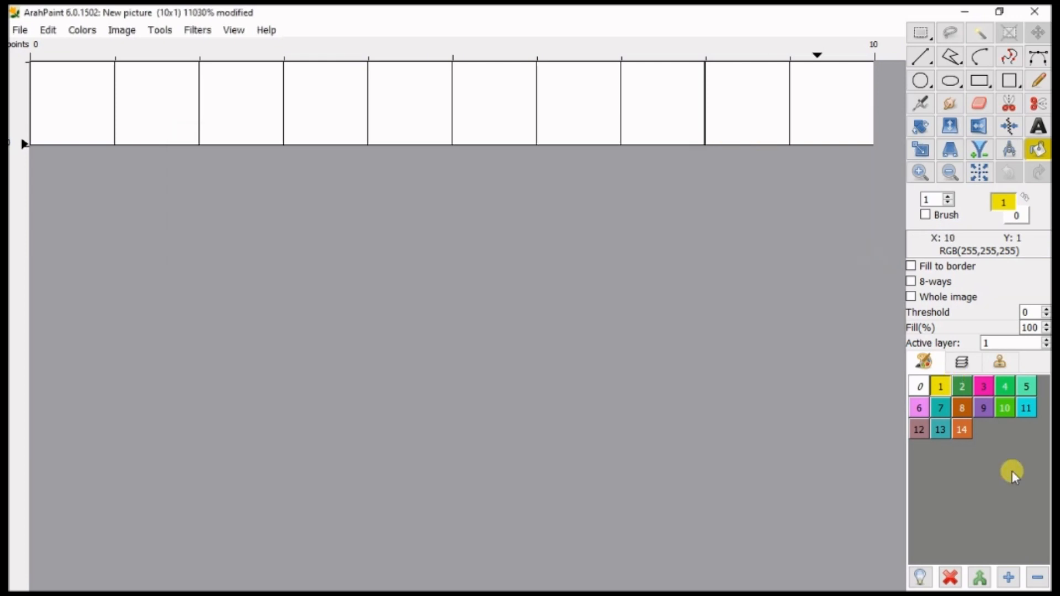
pyautogui.click(1008, 205)
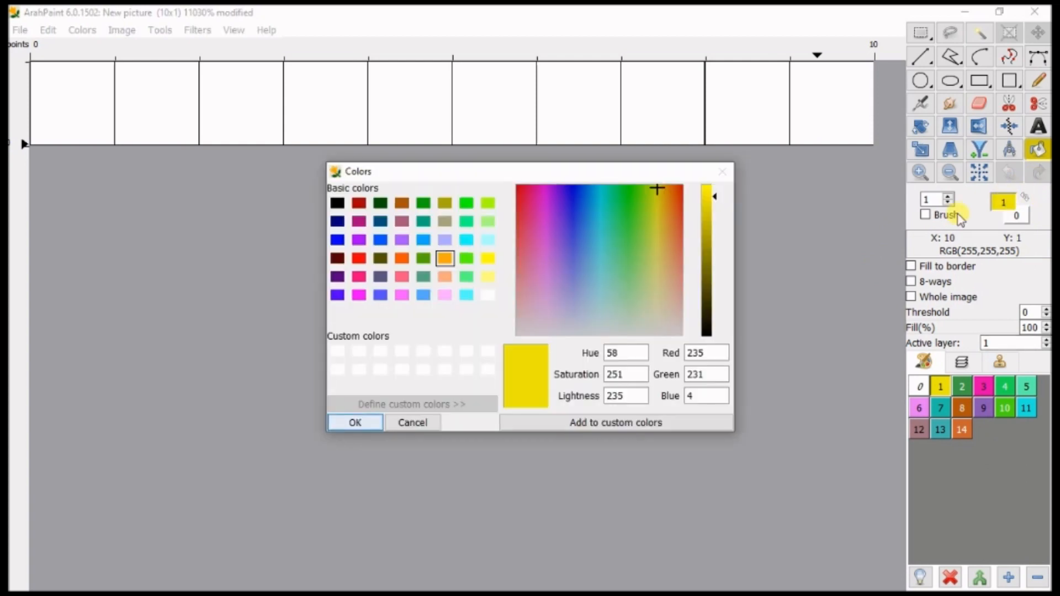
pyautogui.moveTo(705, 307); pyautogui.dragTo(712, 356)
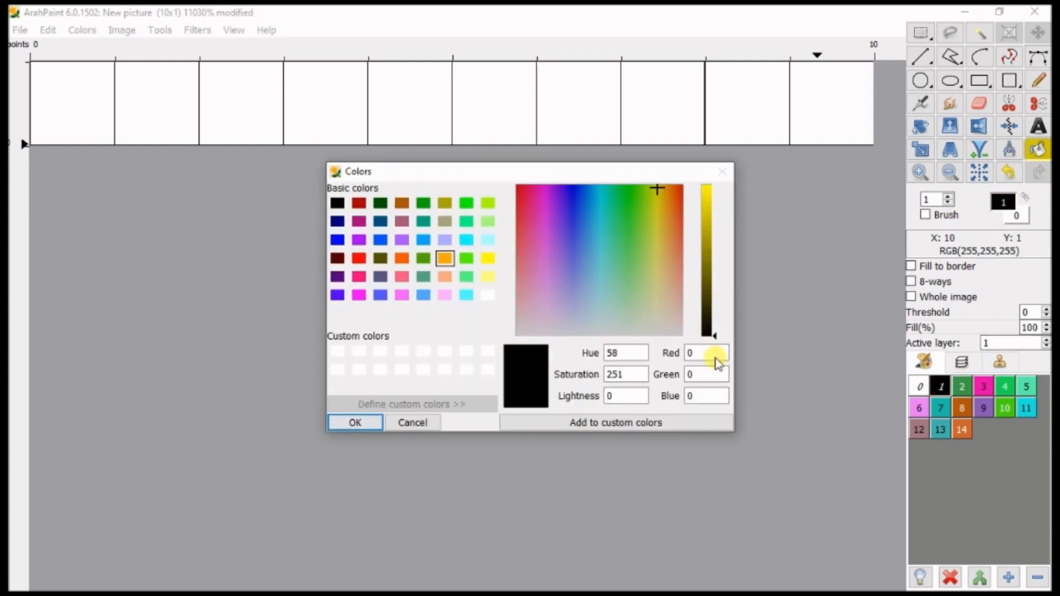
pyautogui.click(338, 421)
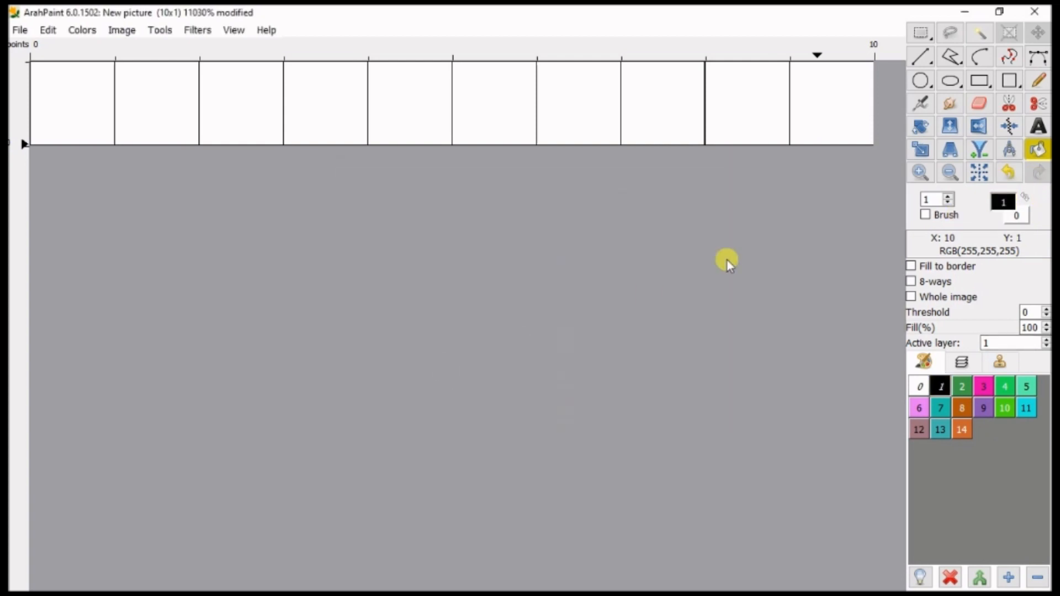
pyautogui.click(1037, 85)
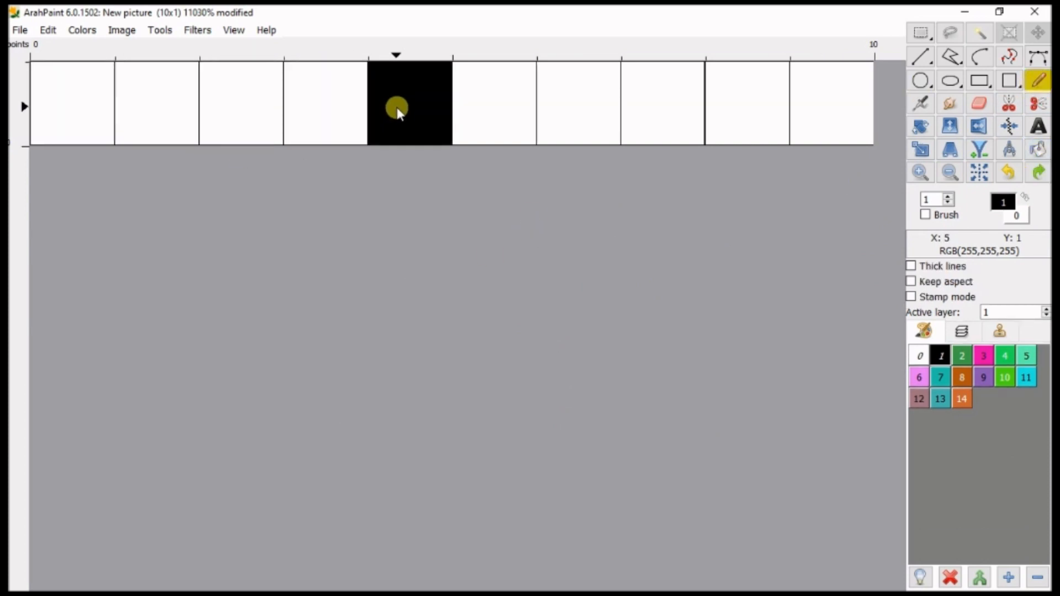
pyautogui.moveTo(486, 117); pyautogui.dragTo(271, 112)
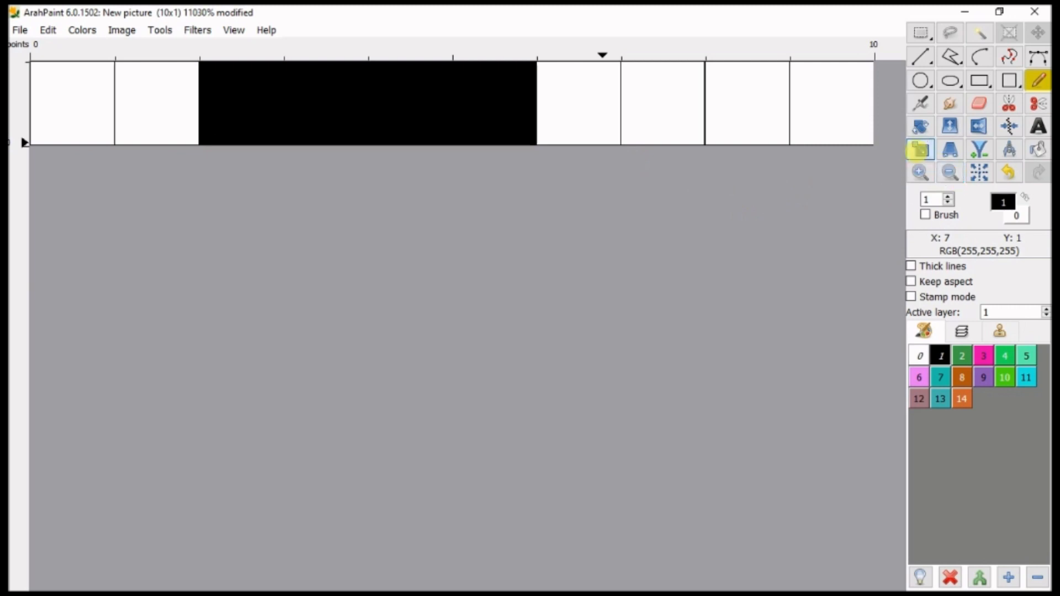
# Step: Transform the picture to a height of 616 pixels, keeping its width at 10 pixels
pyautogui.click(920, 149)
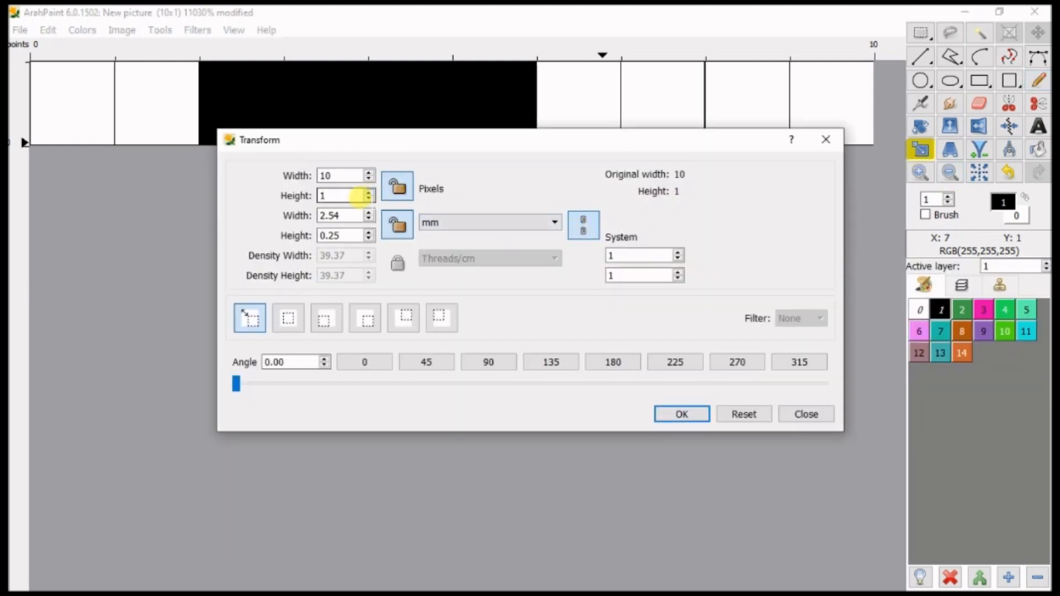
pyautogui.doubleClick(320, 196)
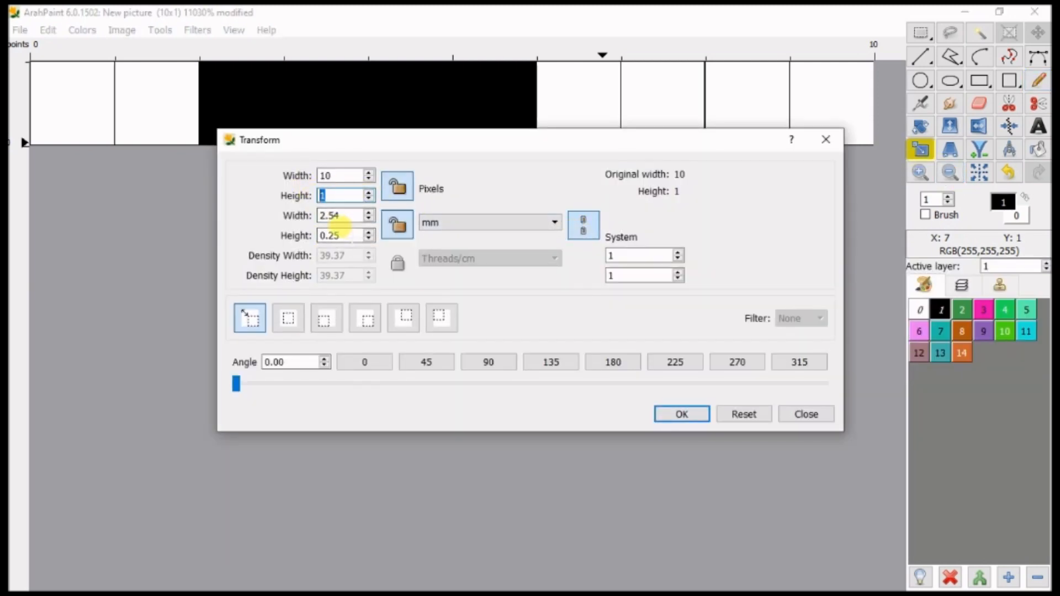
pyautogui.write('616')
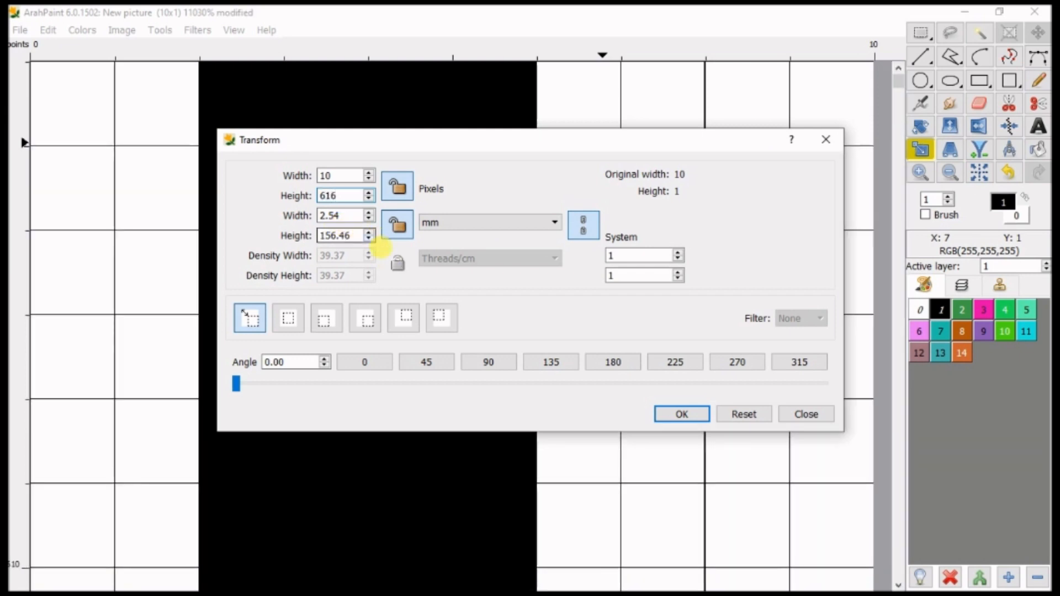
pyautogui.click(683, 415)
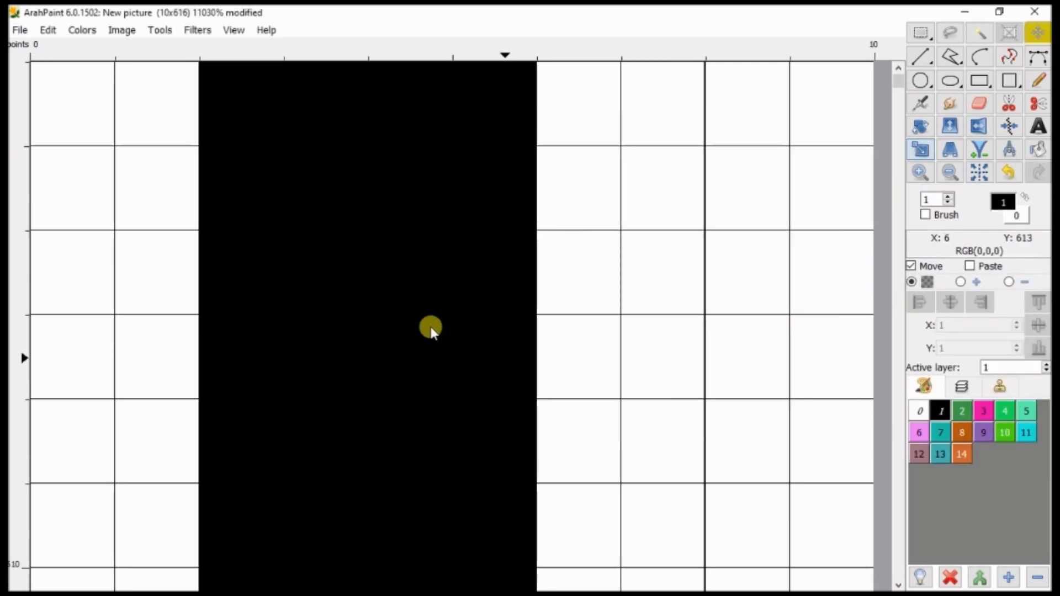
pyautogui.scroll(-2, 330, 292)
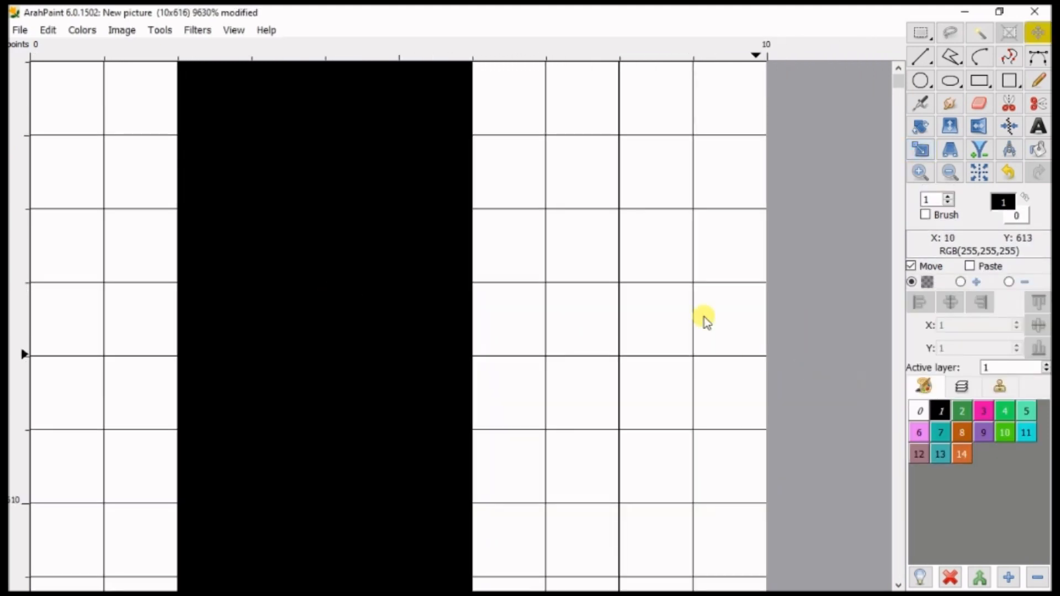
pyautogui.click(233, 30)
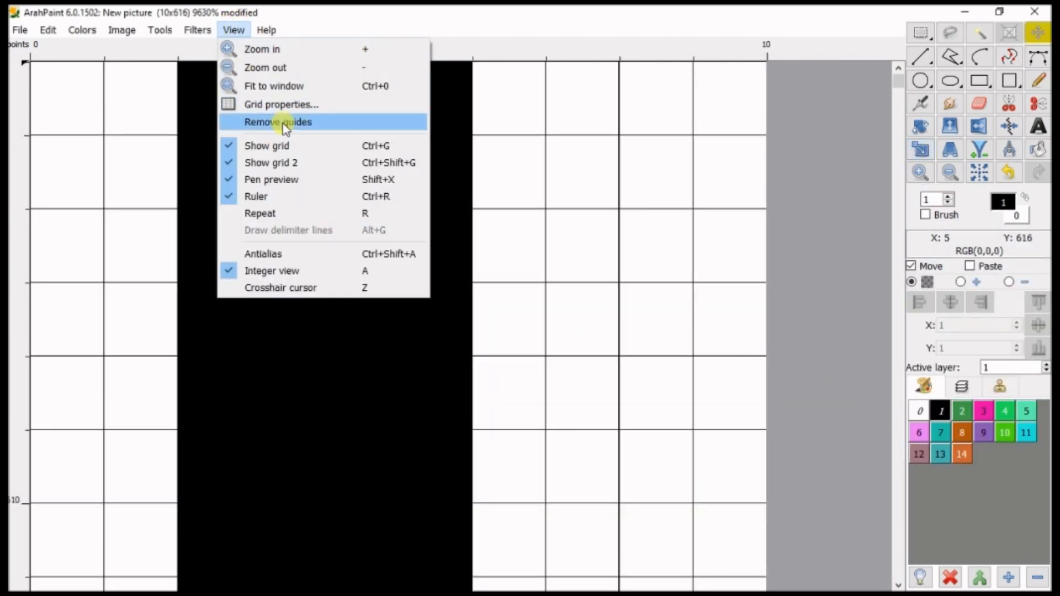
pyautogui.click(282, 85)
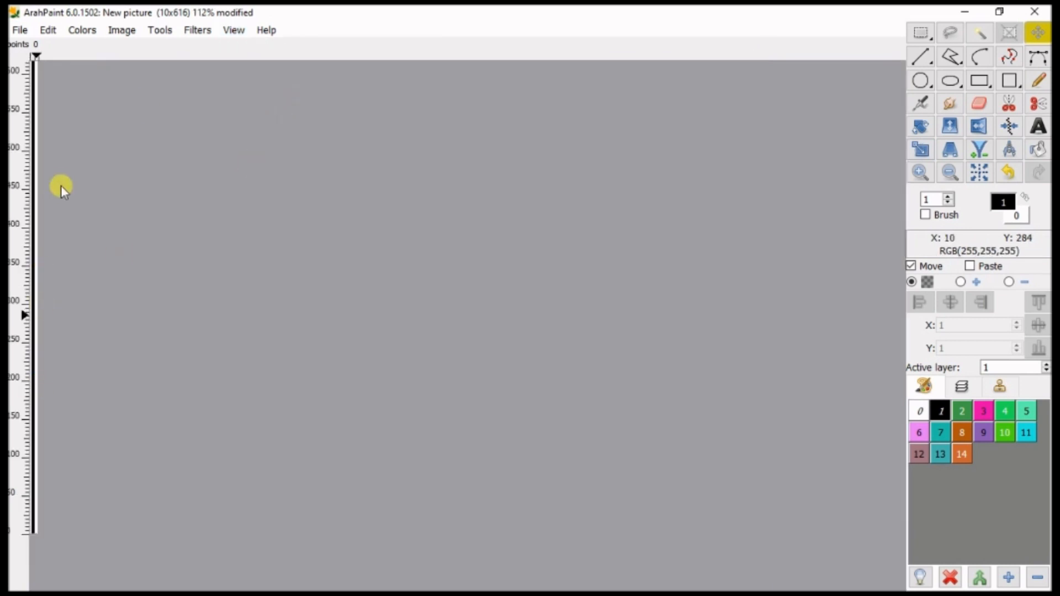
# Step: Save the density pattern picture as 10Bits_60 in PNG format in the DensityBits folder
pyautogui.click(22, 35)
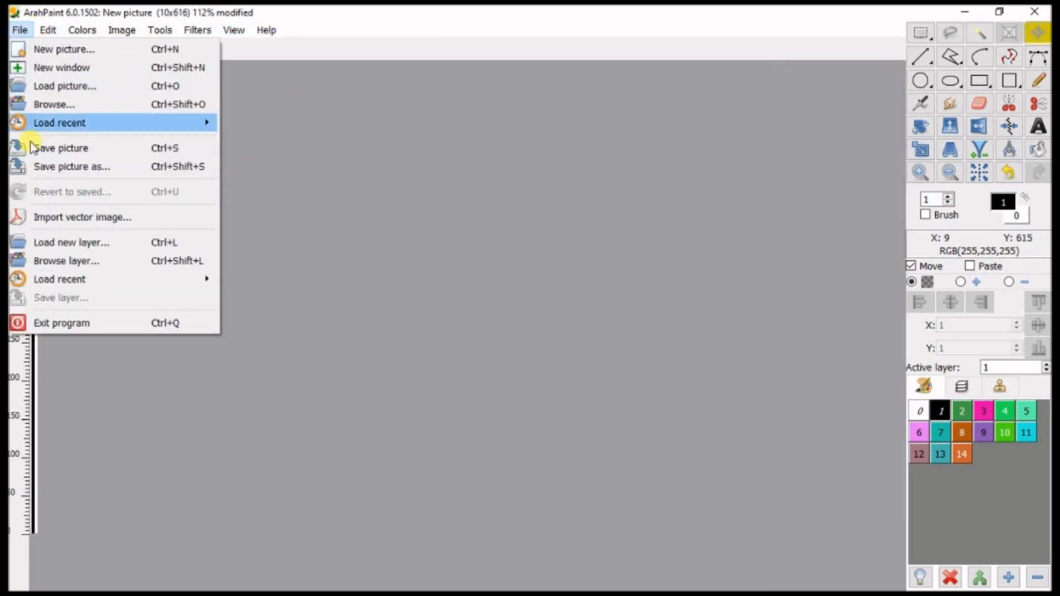
pyautogui.click(68, 167)
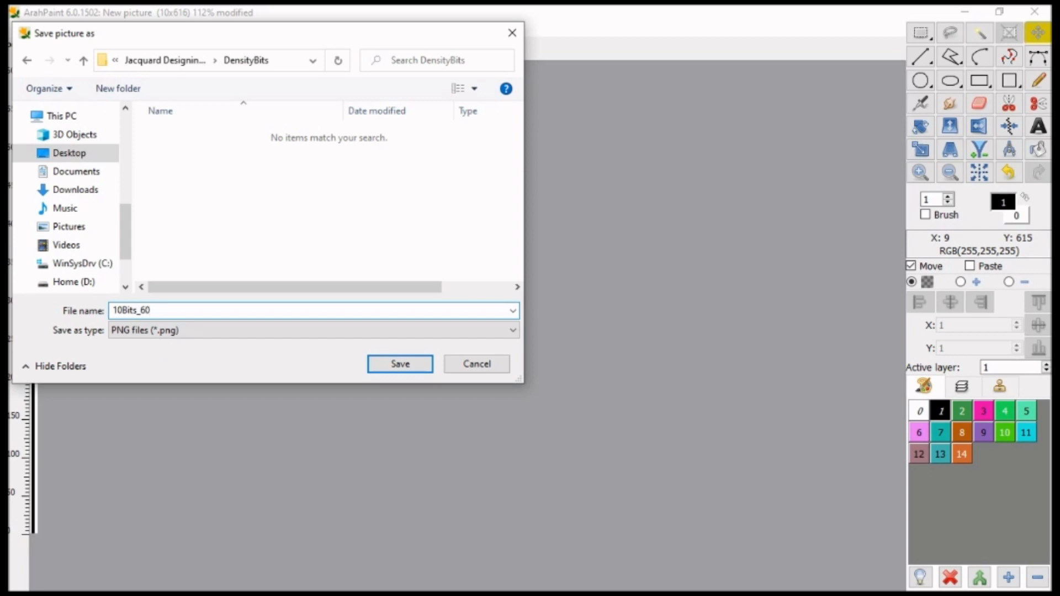
pyautogui.click(383, 366)
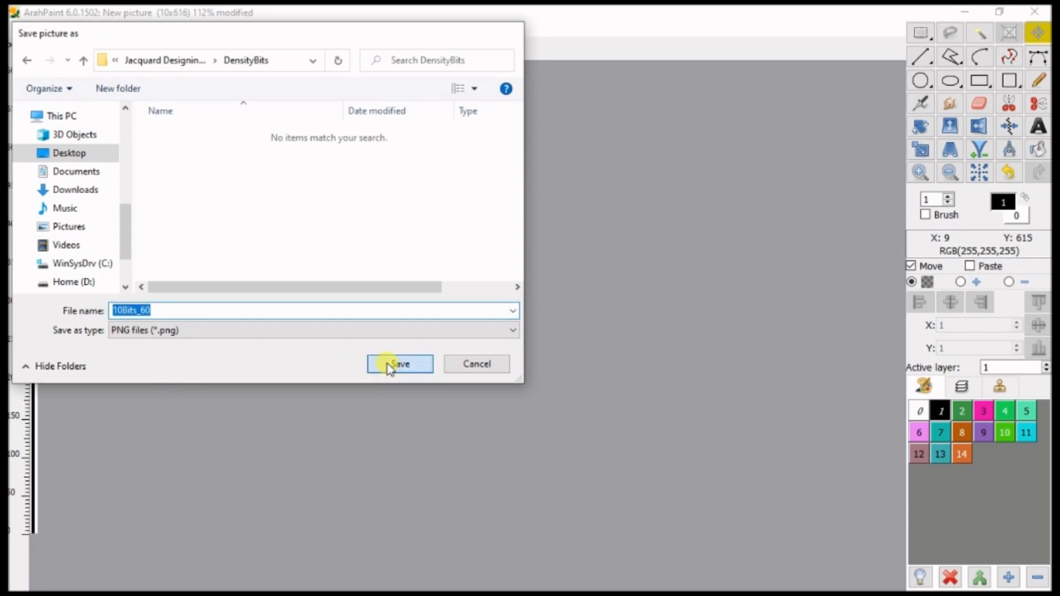
# Step: Reopen the recently used loom file NTU_logo_LoomFile1.bmp
pyautogui.click(22, 31)
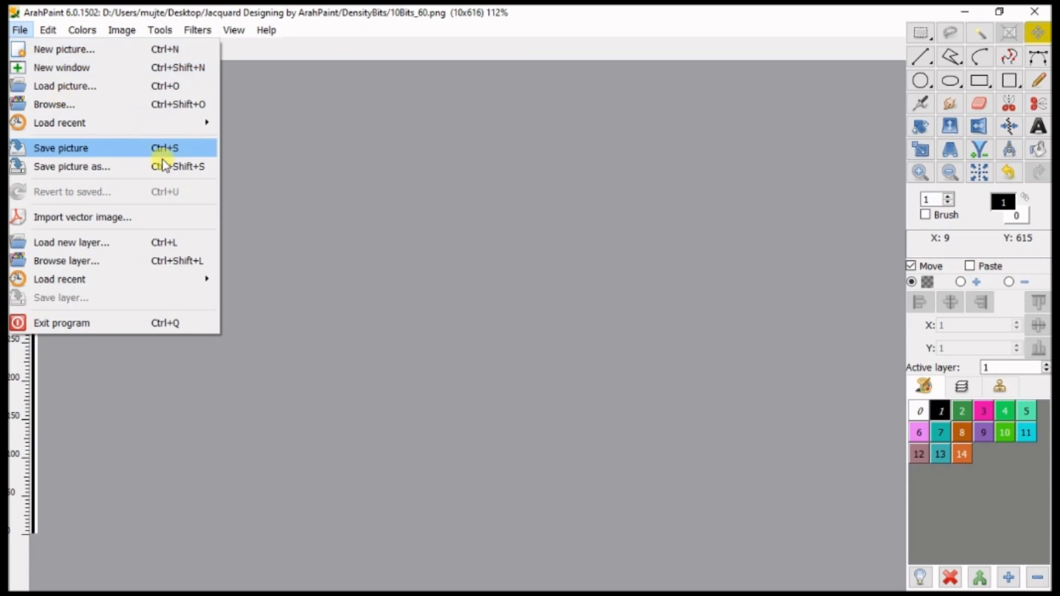
pyautogui.moveTo(178, 122)
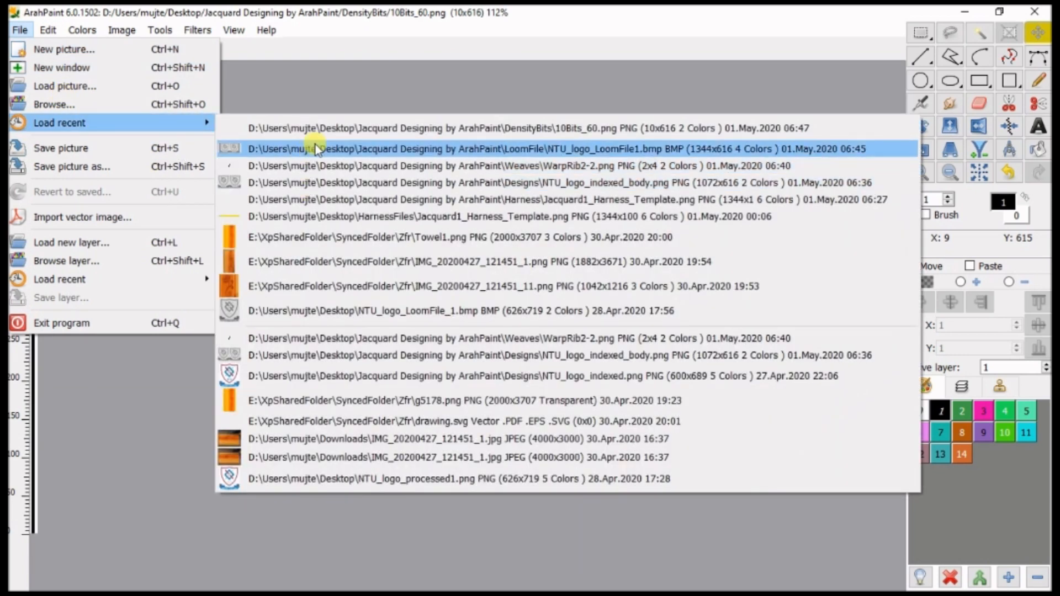
pyautogui.click(646, 149)
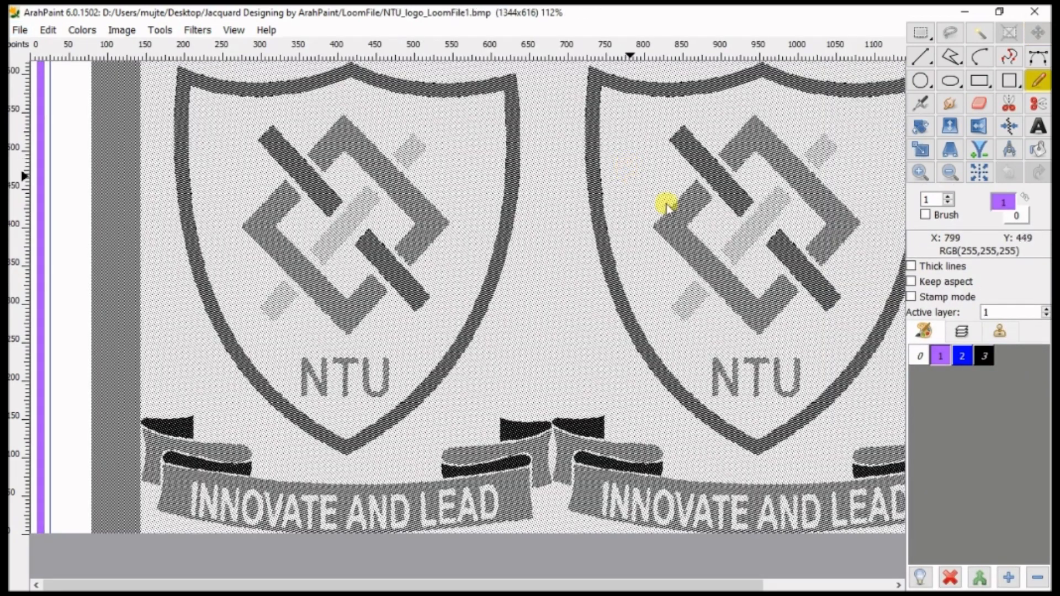
# Step: Set up the flood fill to use a brush pattern across the whole image and show the available brushes
pyautogui.click(1038, 149)
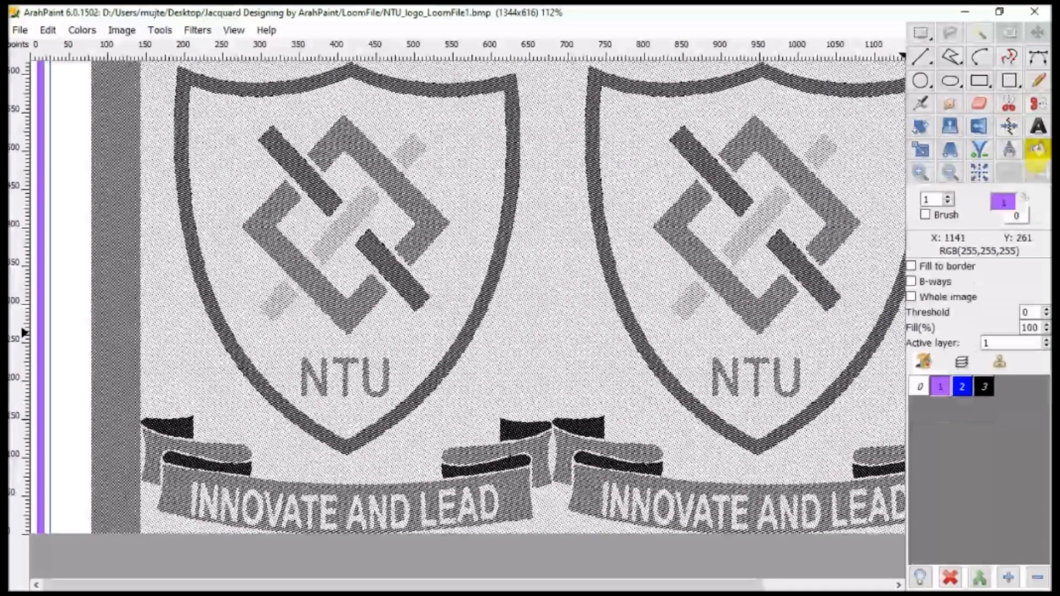
pyautogui.click(958, 267)
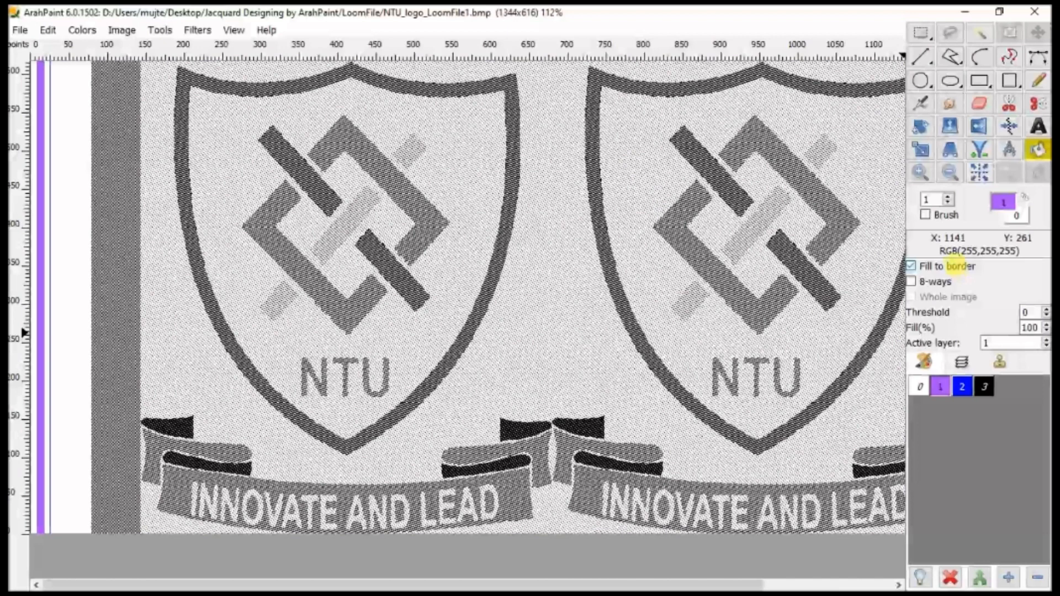
pyautogui.click(942, 216)
pyautogui.click(933, 297)
pyautogui.click(1000, 362)
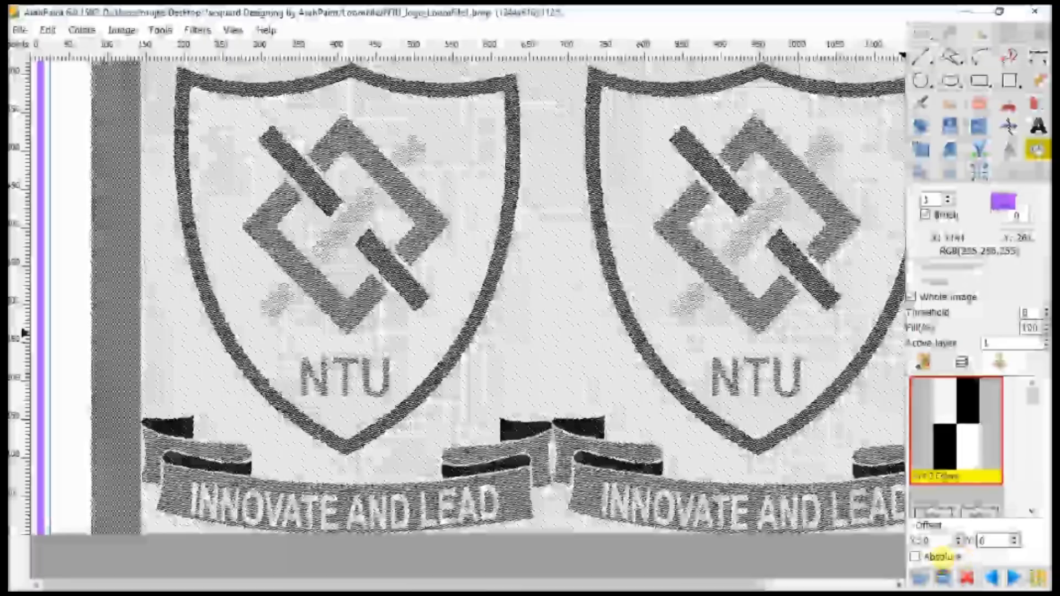
# Step: Load 10Bits_60 from the DensityBits folder as the brush and fill the purple density section with it
pyautogui.click(944, 577)
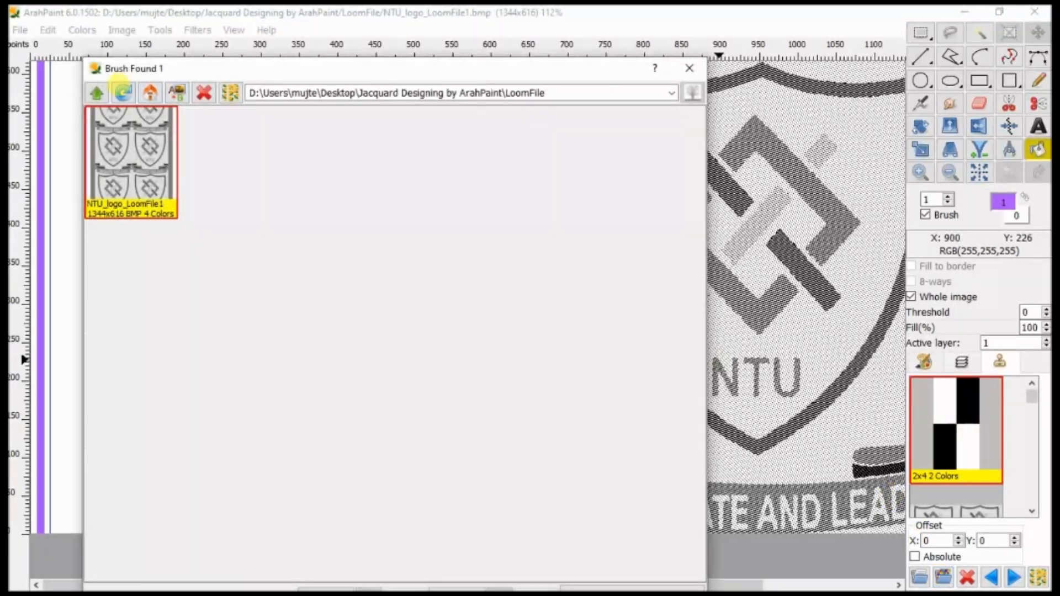
pyautogui.click(97, 94)
pyautogui.doubleClick(126, 165)
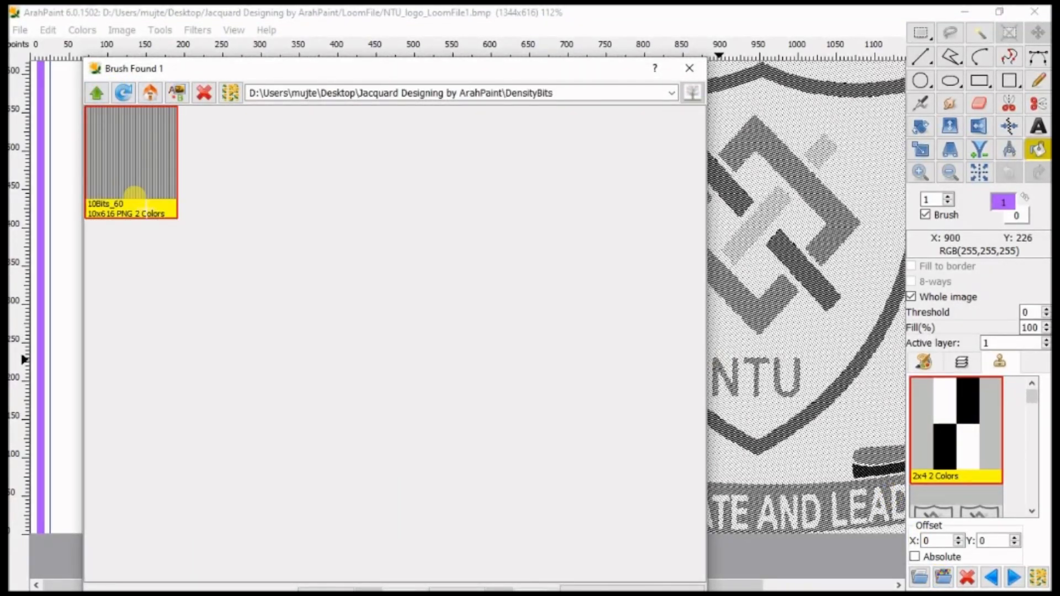
pyautogui.doubleClick(145, 181)
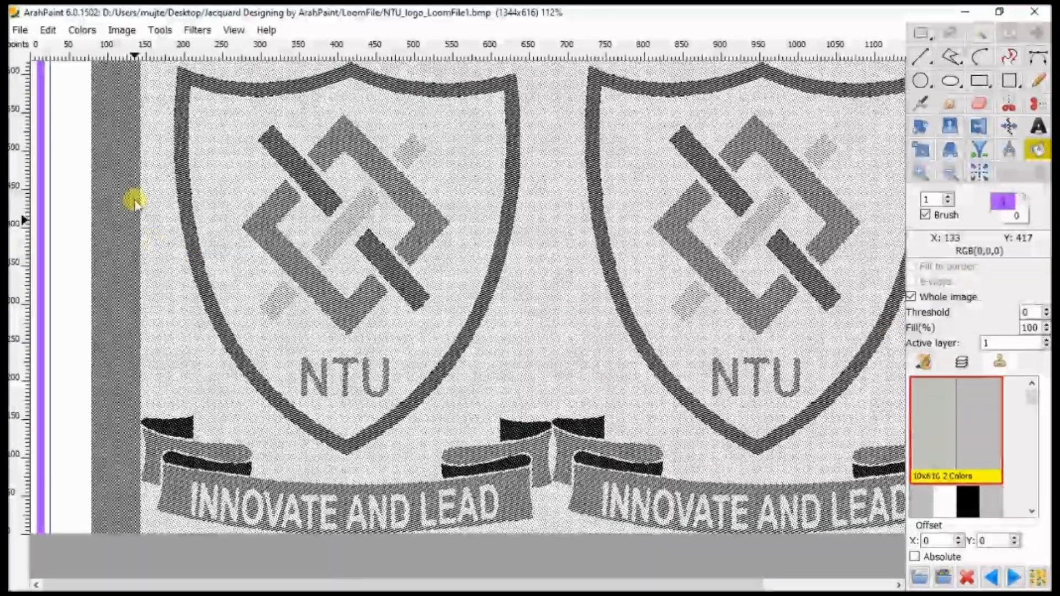
pyautogui.click(36, 95)
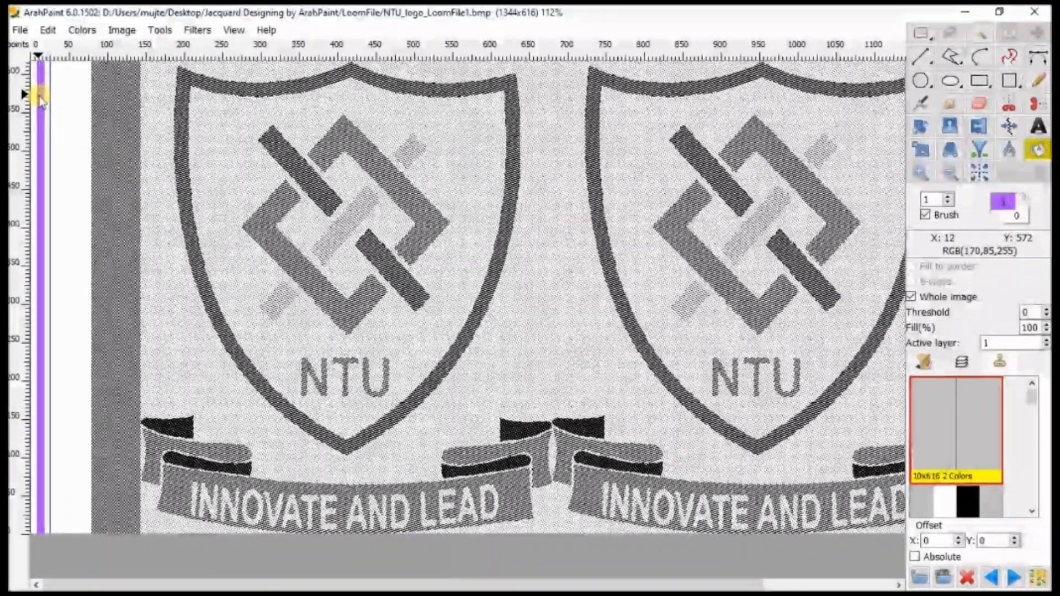
# Step: Remove the unused colors from the loom file's palette, leaving only white and black
pyautogui.scroll(4, 35, 140)
pyautogui.scroll(3, 35, 140)
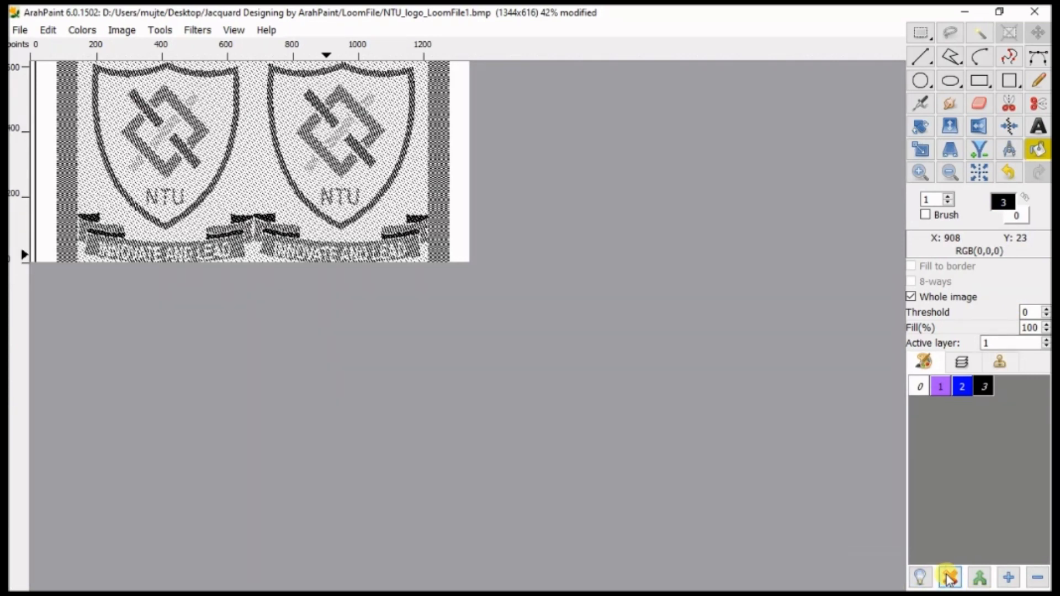
pyautogui.click(949, 577)
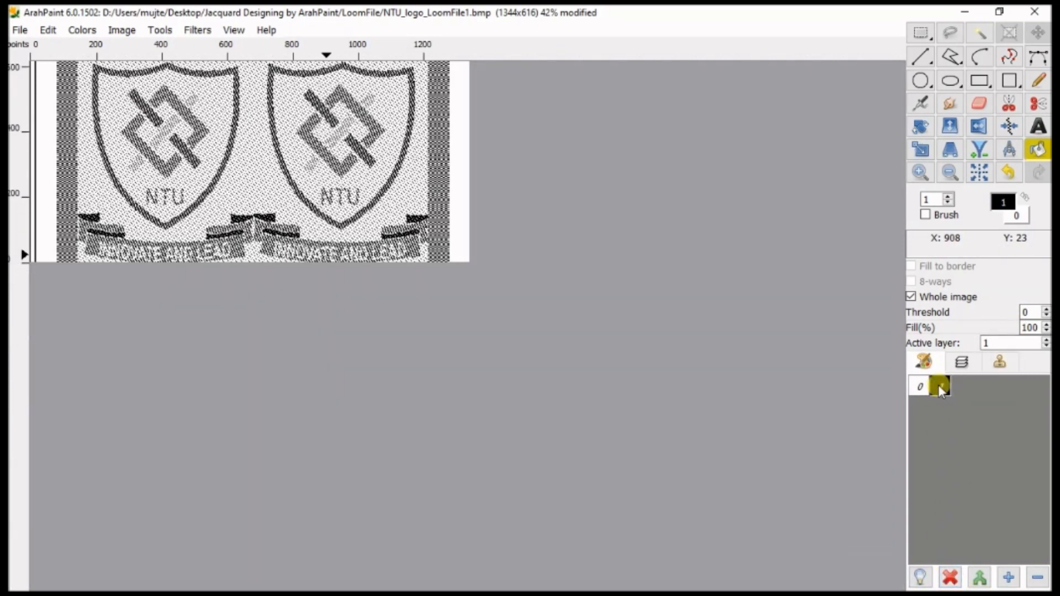
# Step: Save the finished two-color loom file under its existing name
pyautogui.scroll(3, 279, 147)
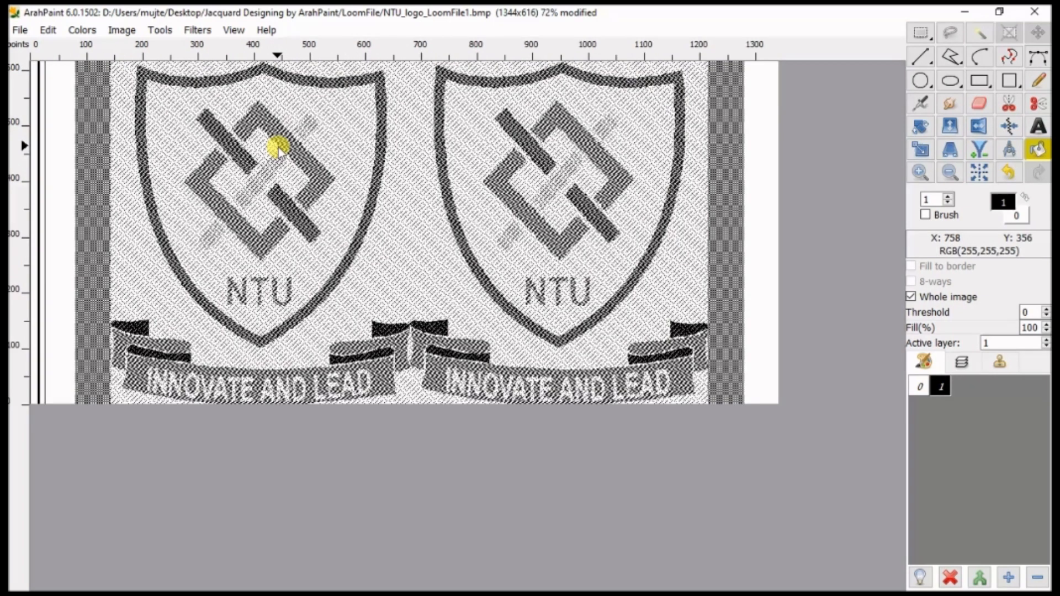
pyautogui.scroll(1, 278, 147)
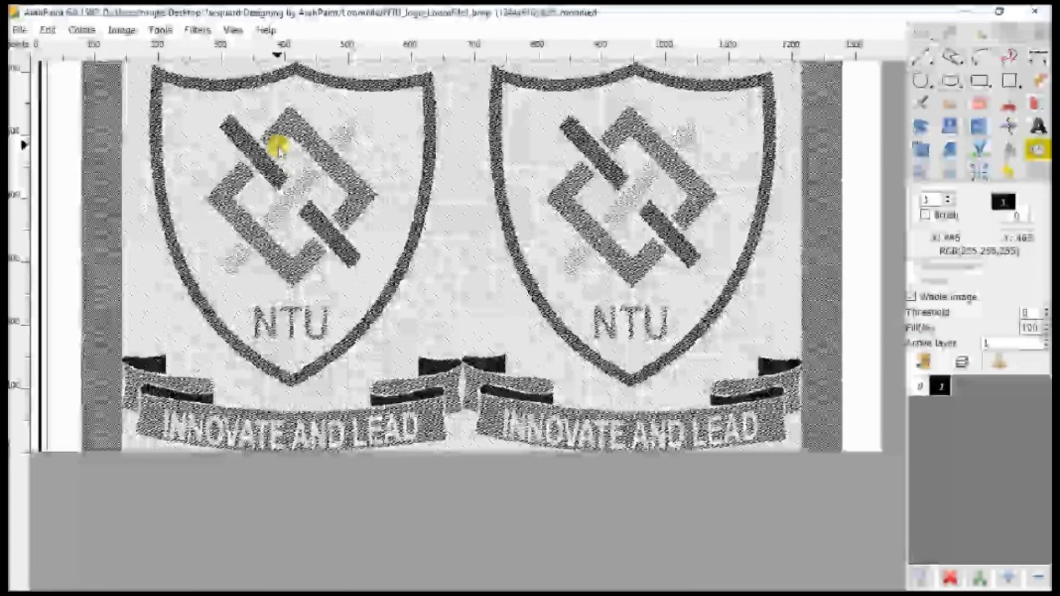
pyautogui.click(20, 29)
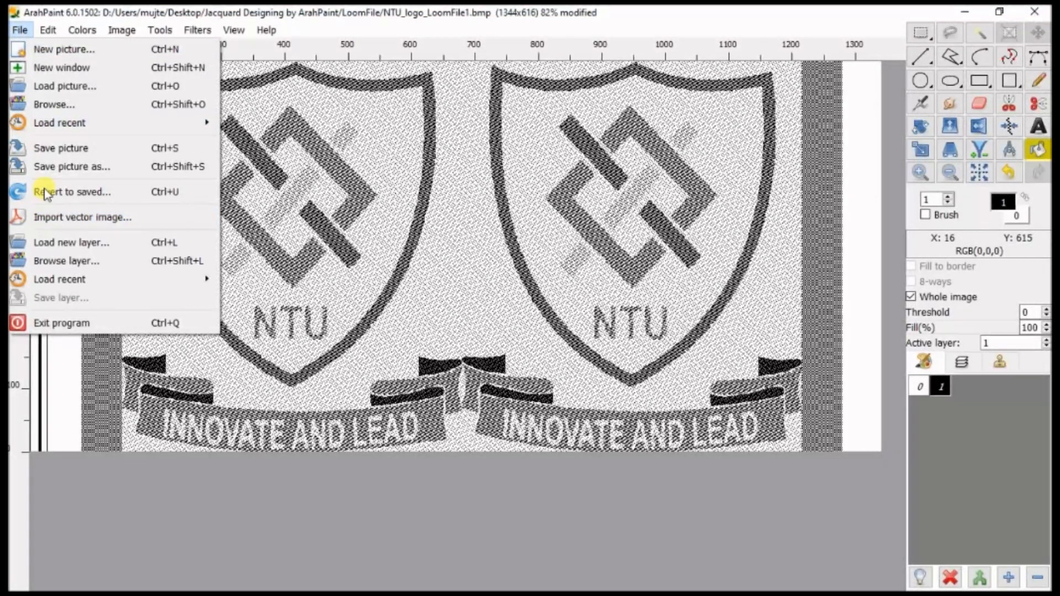
pyautogui.click(60, 148)
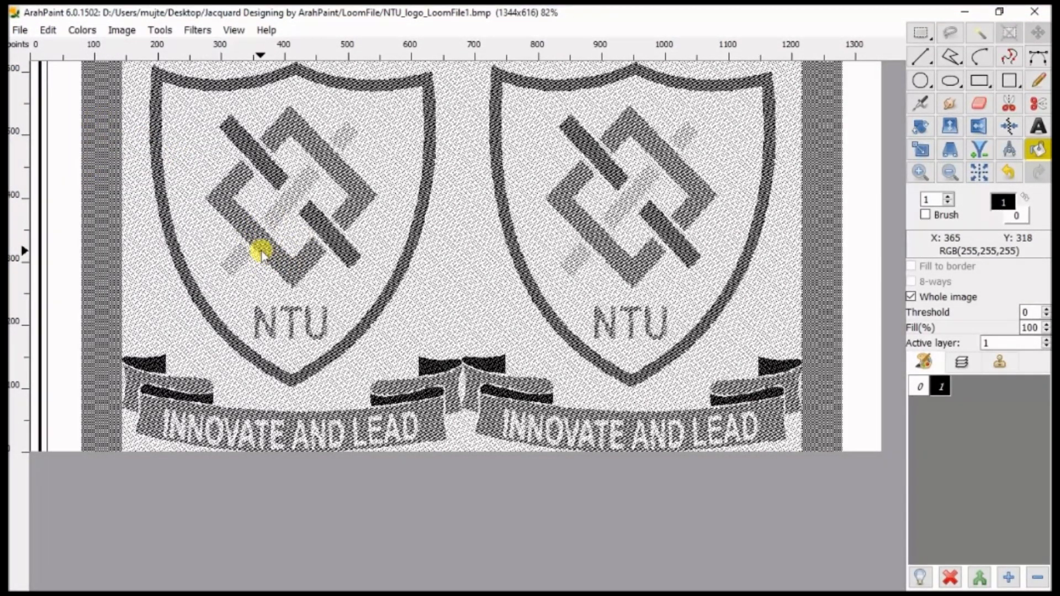
pyautogui.click(276, 218)
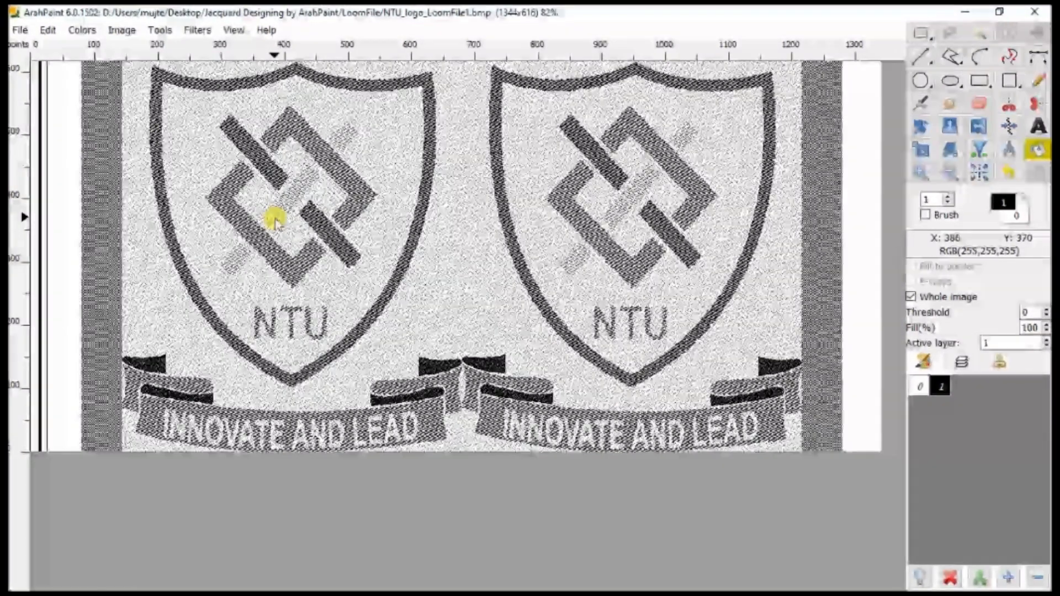